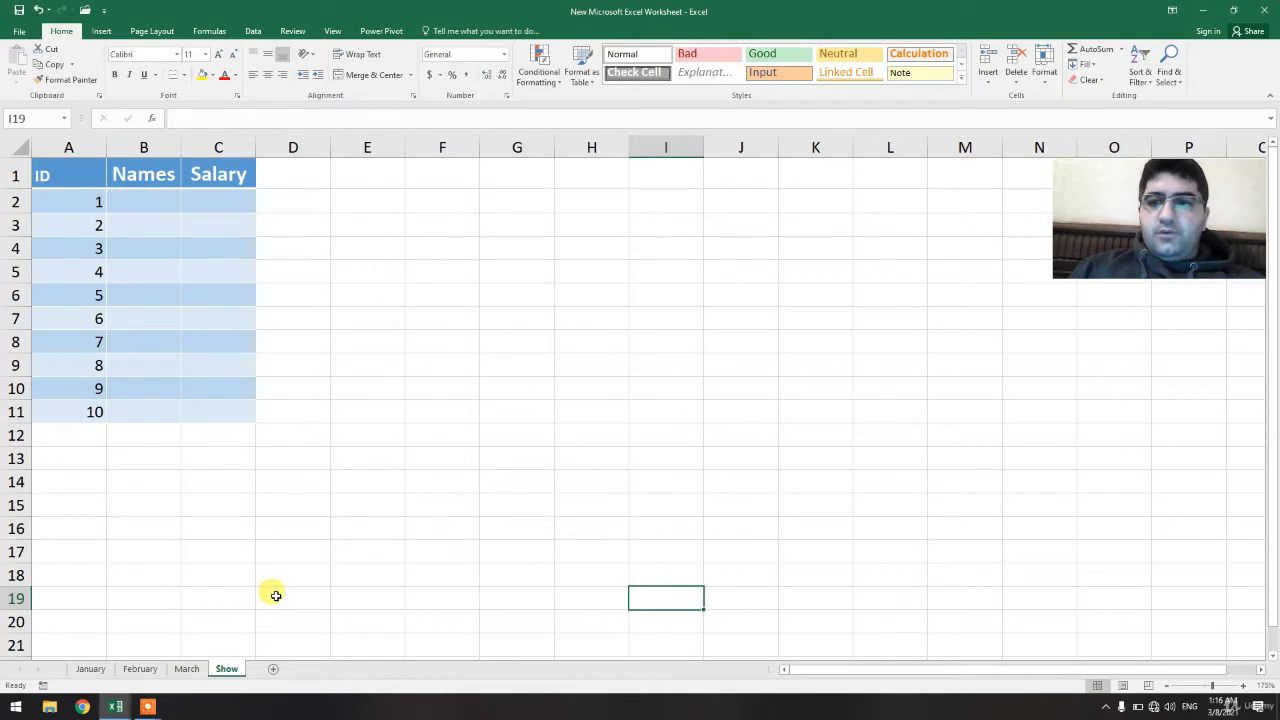
Compare the employee data on the January, February and March sheets against the empty Show sheet
{"action": "left_click", "coordinate": [90, 668]}
{"action": "left_click", "coordinate": [139, 669]}
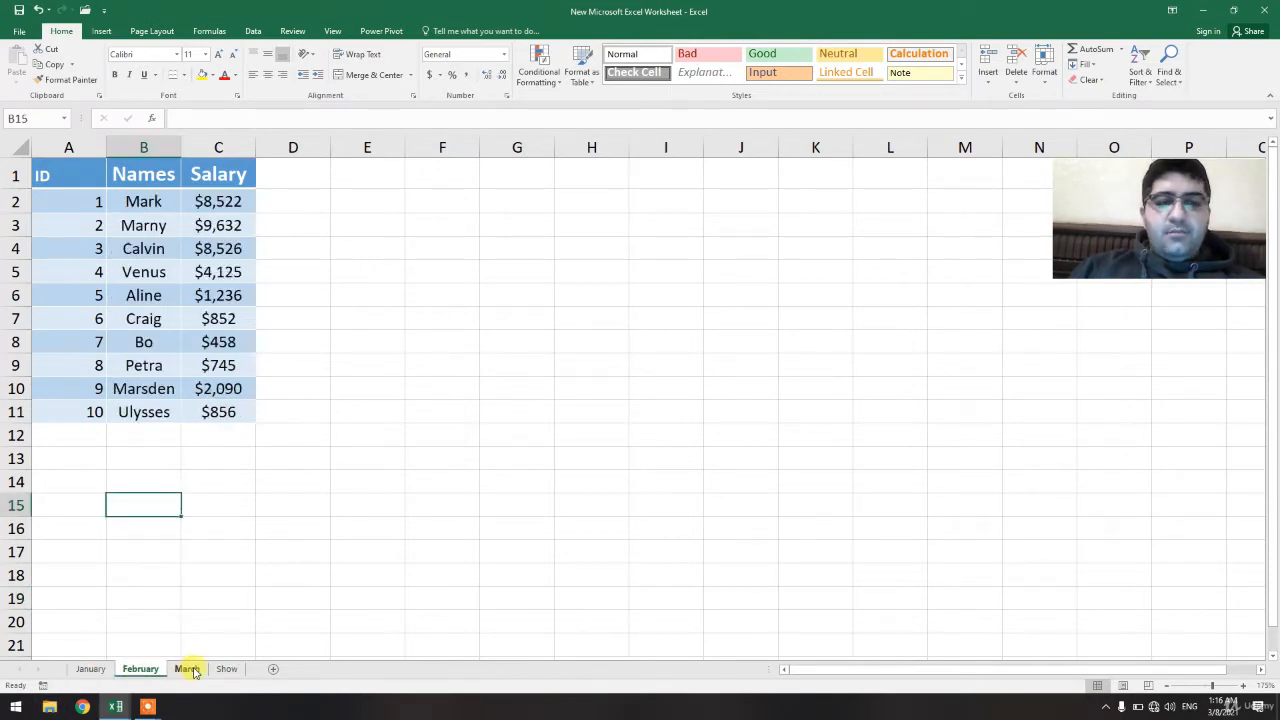
{"action": "left_click", "coordinate": [190, 669]}
{"action": "left_click", "coordinate": [92, 668]}
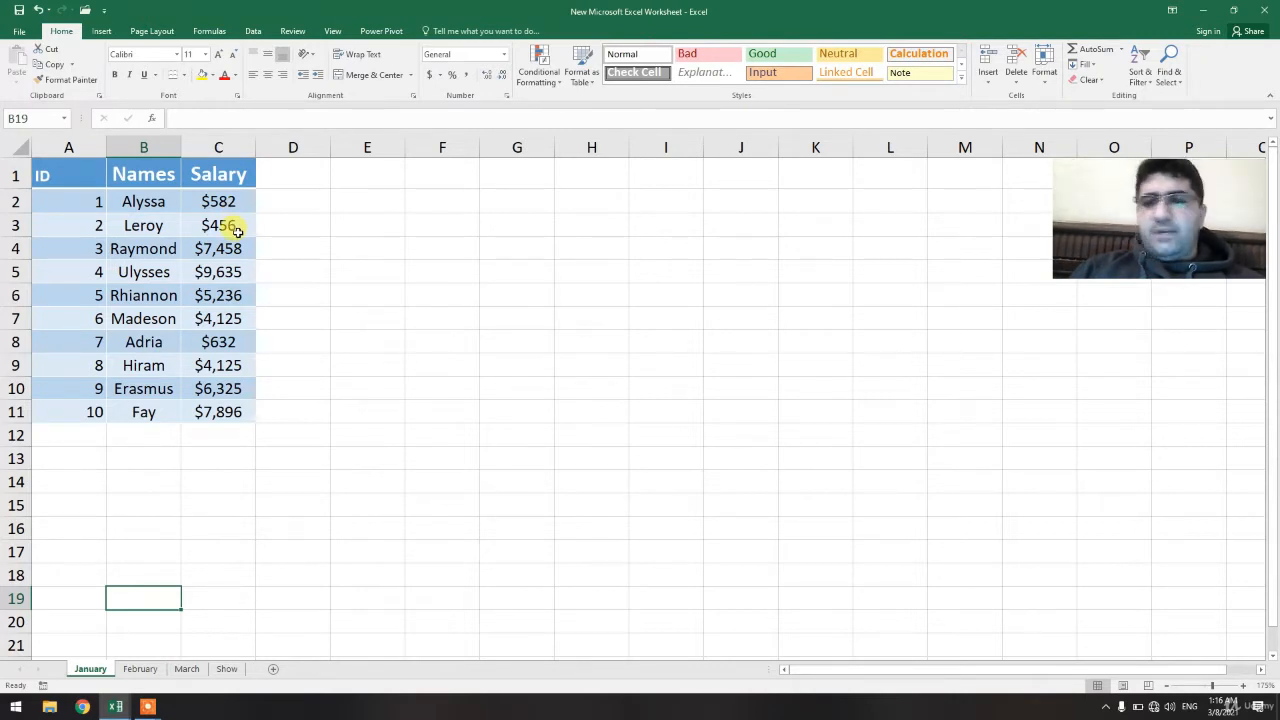
{"action": "left_click", "coordinate": [144, 670]}
{"action": "left_click", "coordinate": [90, 669]}
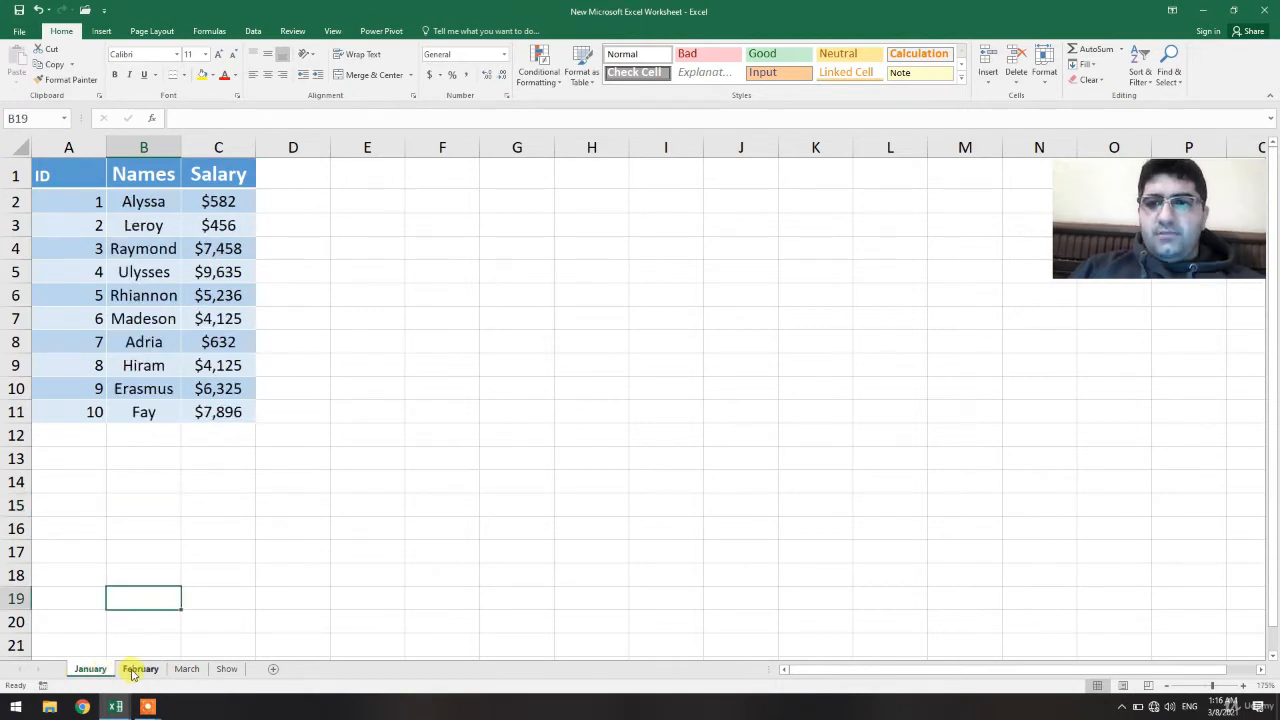
{"action": "left_click", "coordinate": [186, 669]}
{"action": "left_click", "coordinate": [145, 670]}
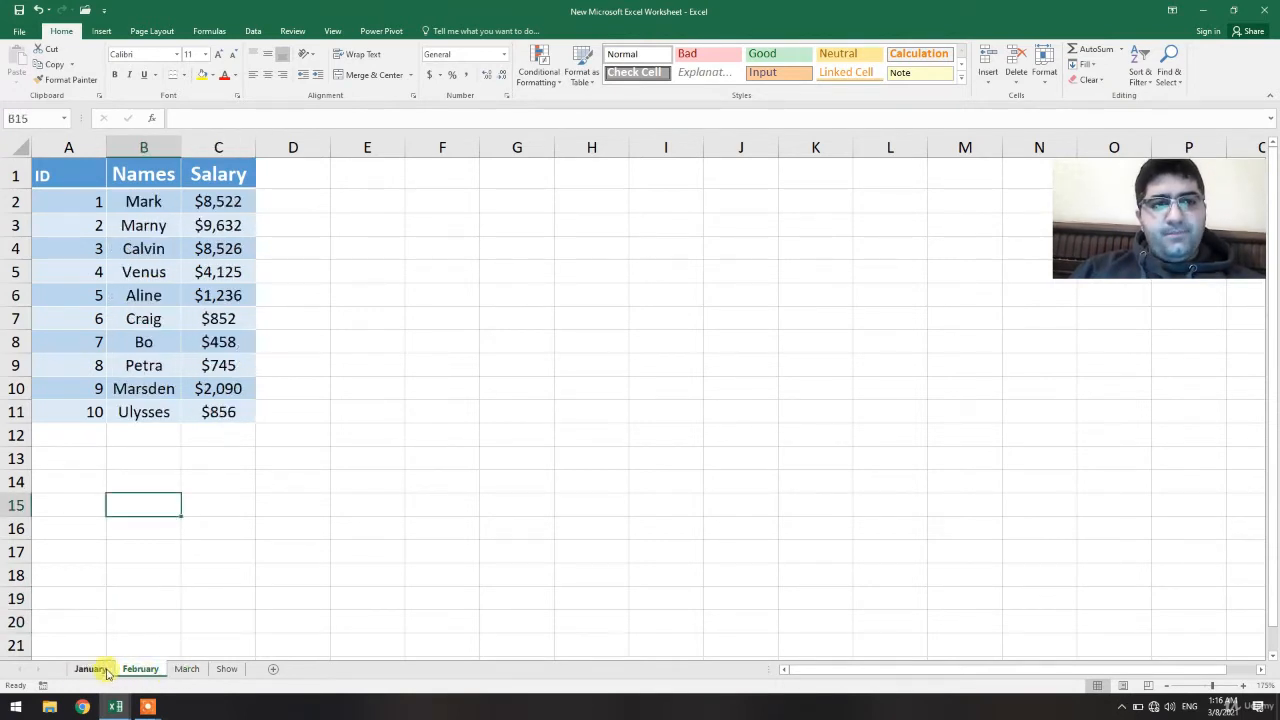
{"action": "left_click", "coordinate": [95, 669]}
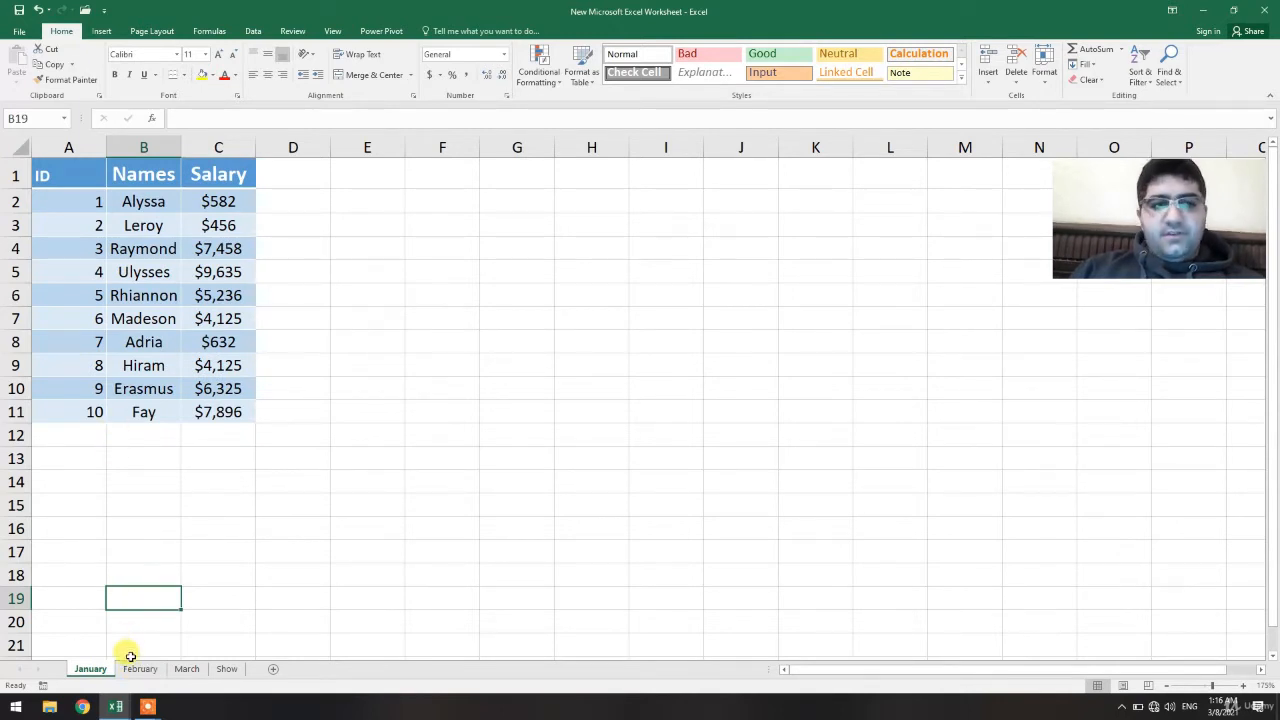
{"action": "left_click", "coordinate": [138, 669]}
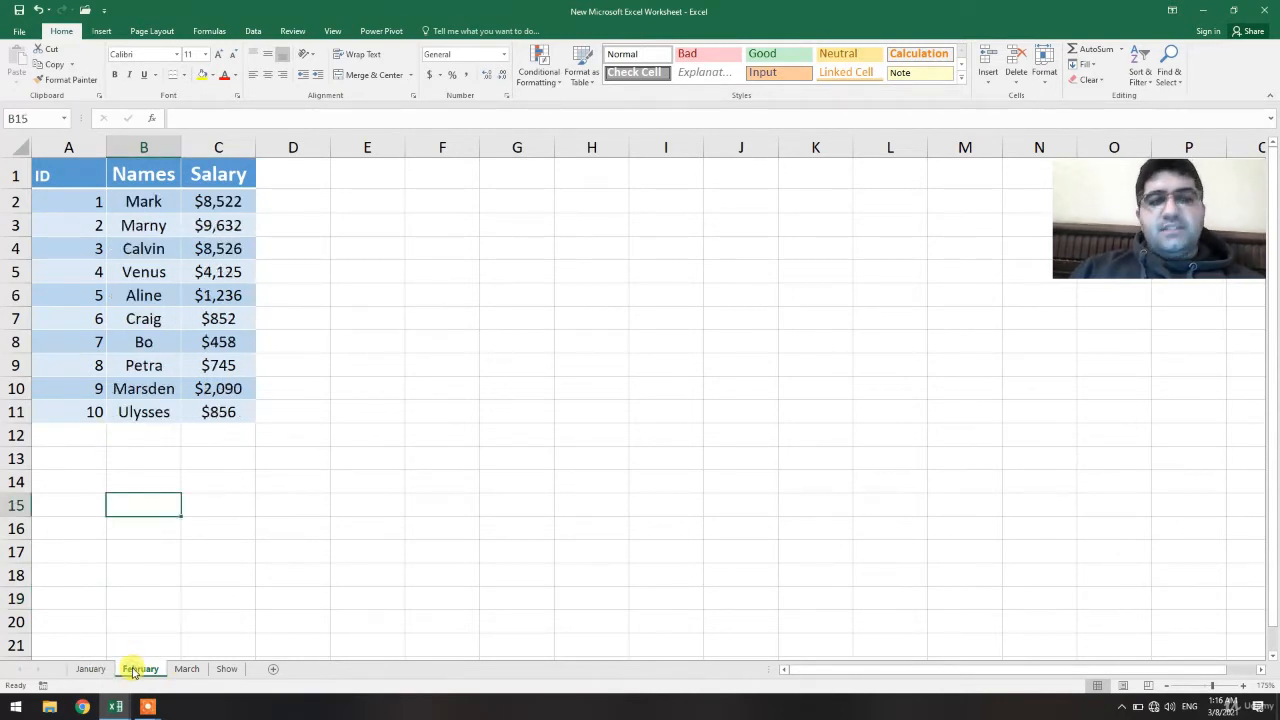
{"action": "left_click", "coordinate": [185, 670]}
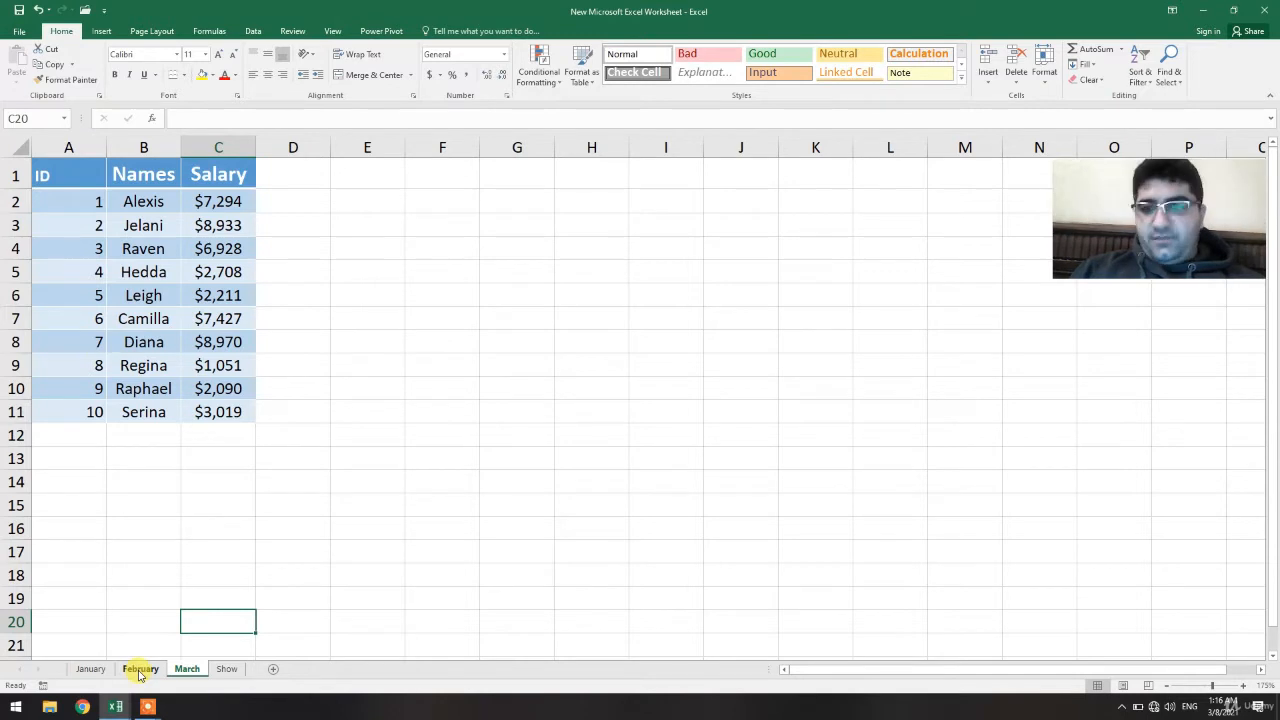
{"action": "left_click", "coordinate": [225, 669]}
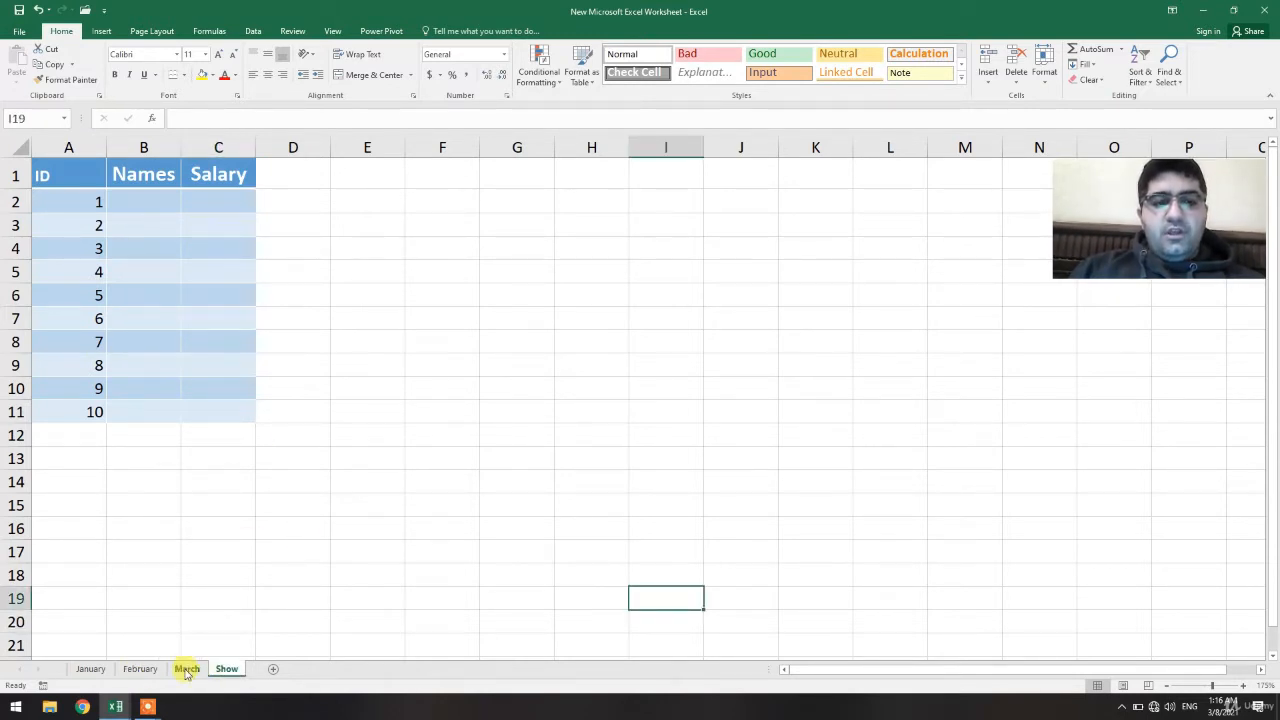
{"action": "left_click", "coordinate": [186, 669]}
{"action": "left_click", "coordinate": [142, 669]}
{"action": "left_click", "coordinate": [92, 669]}
{"action": "left_click", "coordinate": [146, 669]}
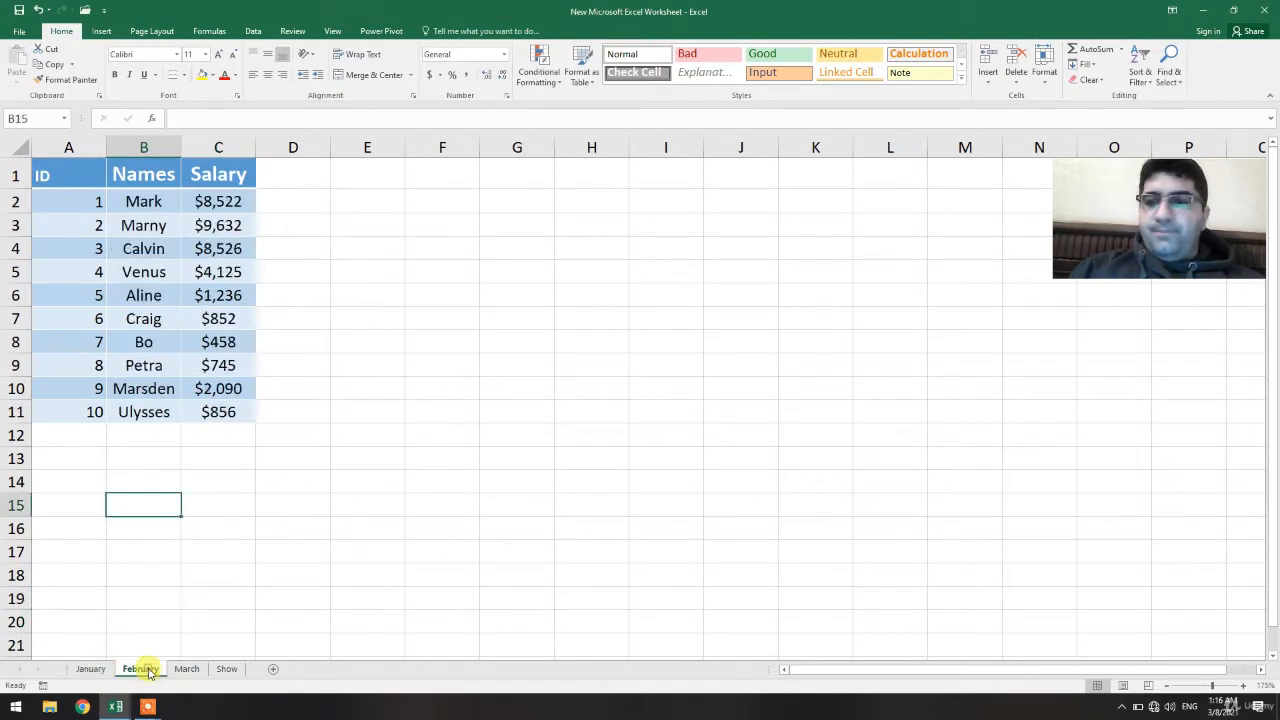
{"action": "left_click", "coordinate": [185, 670]}
{"action": "left_click", "coordinate": [145, 670]}
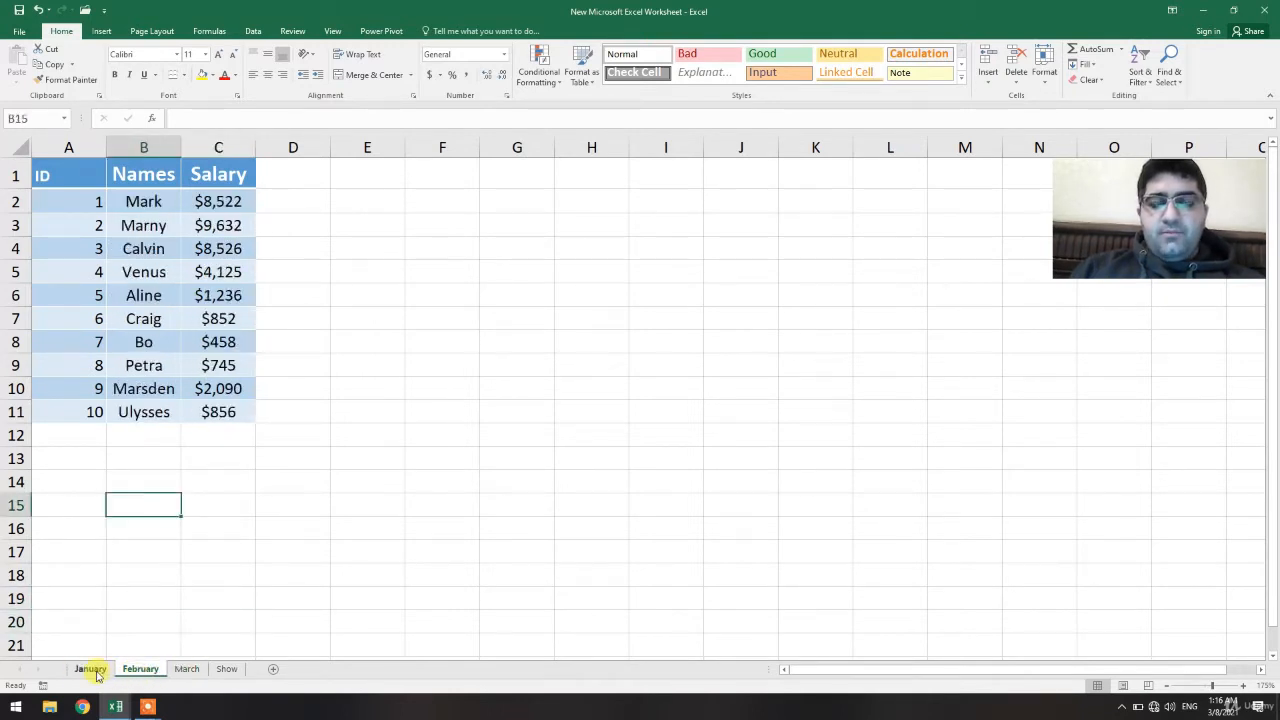
{"action": "left_click", "coordinate": [92, 669]}
{"action": "left_click", "coordinate": [220, 670]}
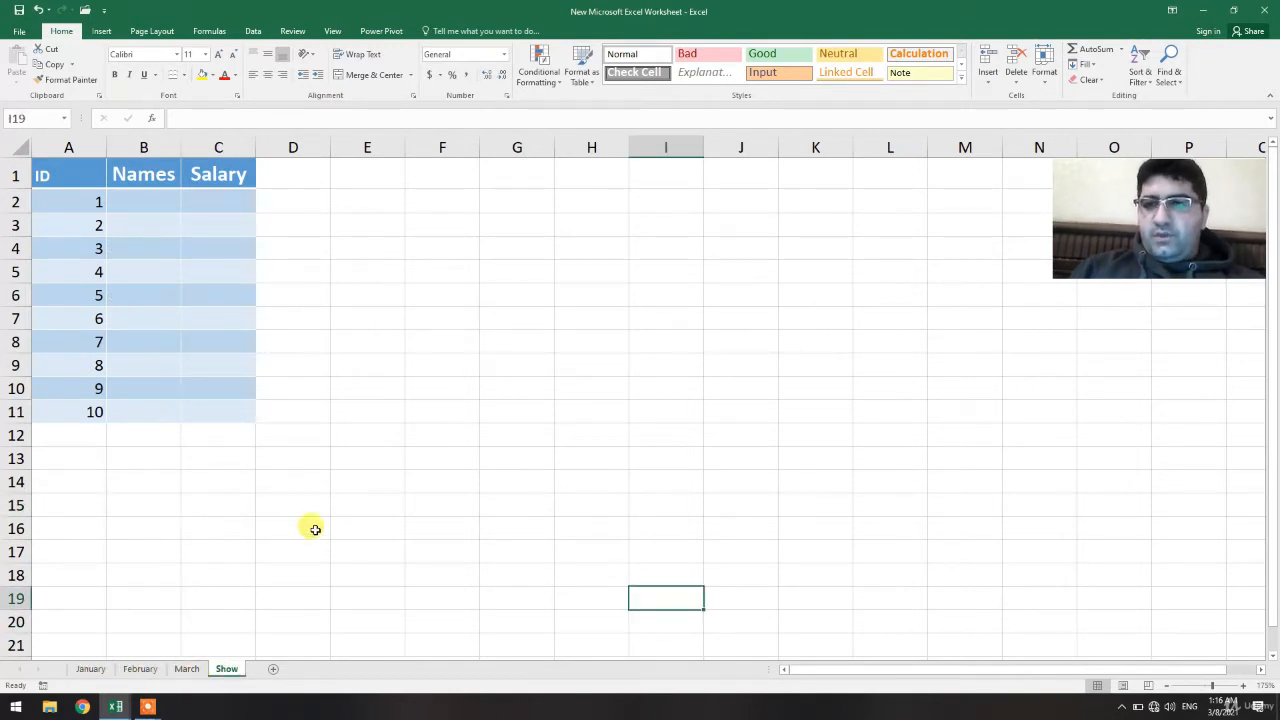
Enter the label Month in cell F1 of the Show sheet
{"action": "left_click", "coordinate": [453, 176]}
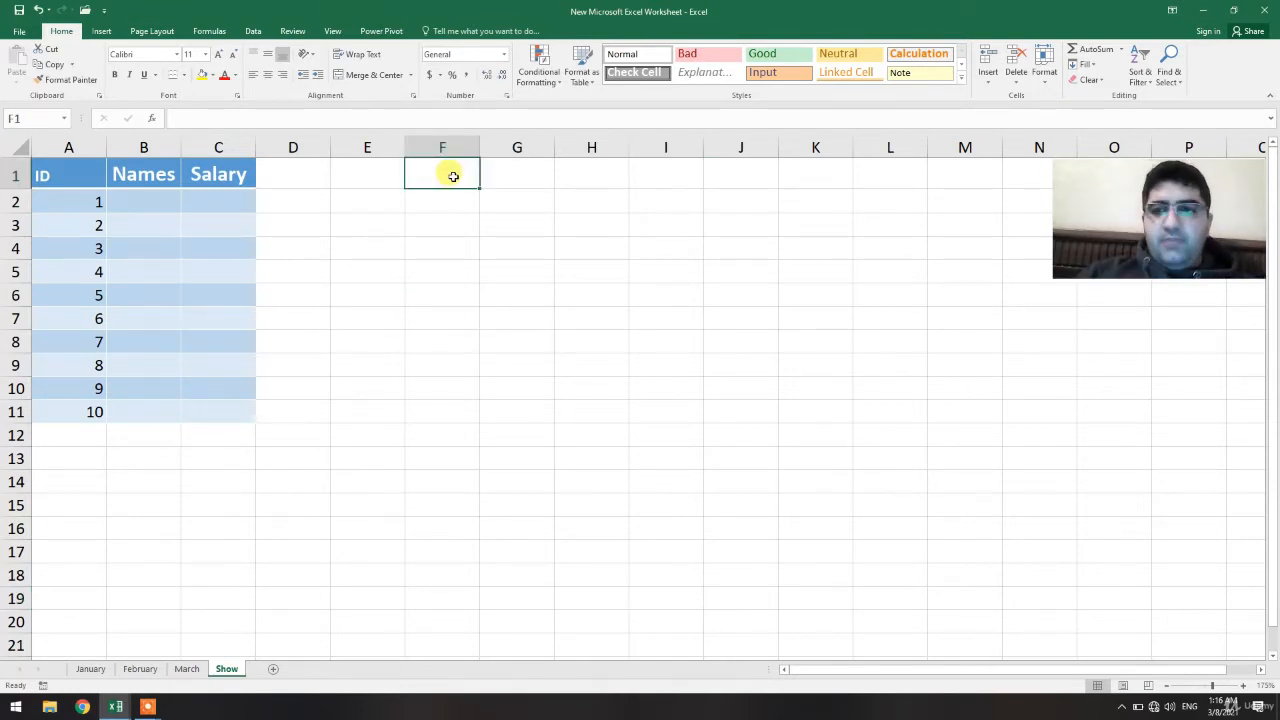
{"action": "type", "text": "Month"}
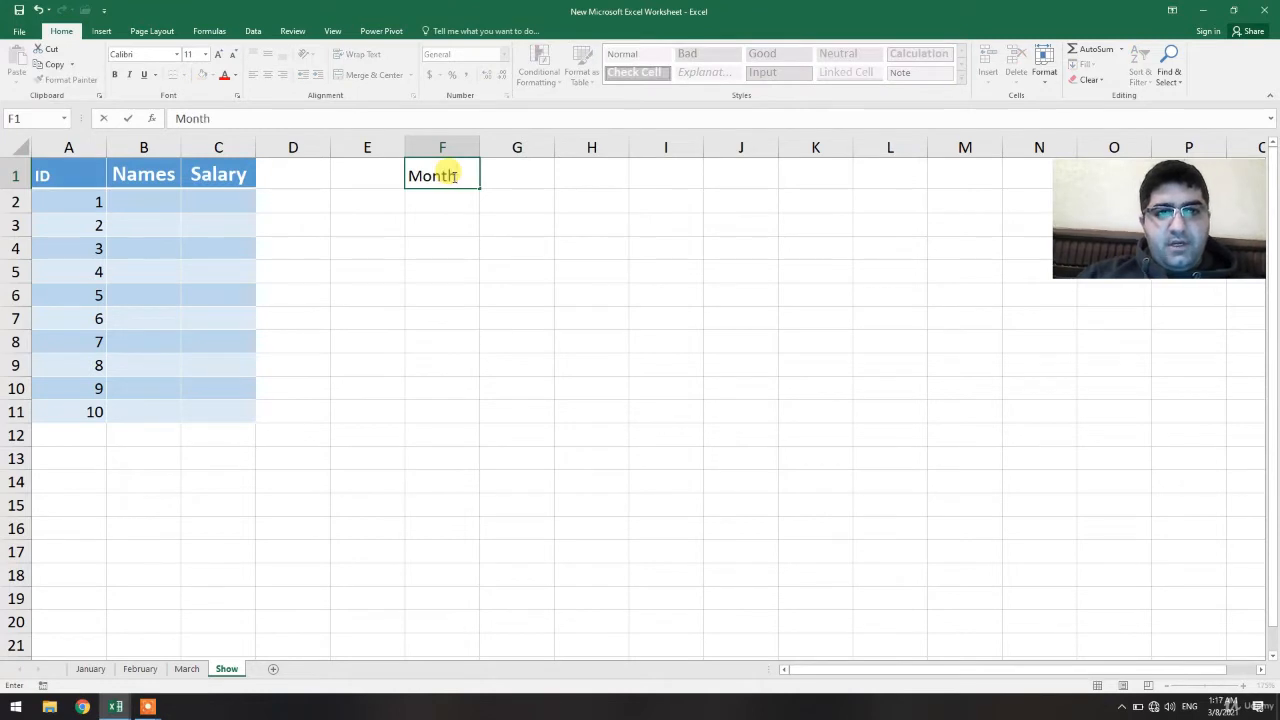
{"action": "left_click", "coordinate": [490, 219]}
{"action": "left_click", "coordinate": [516, 174]}
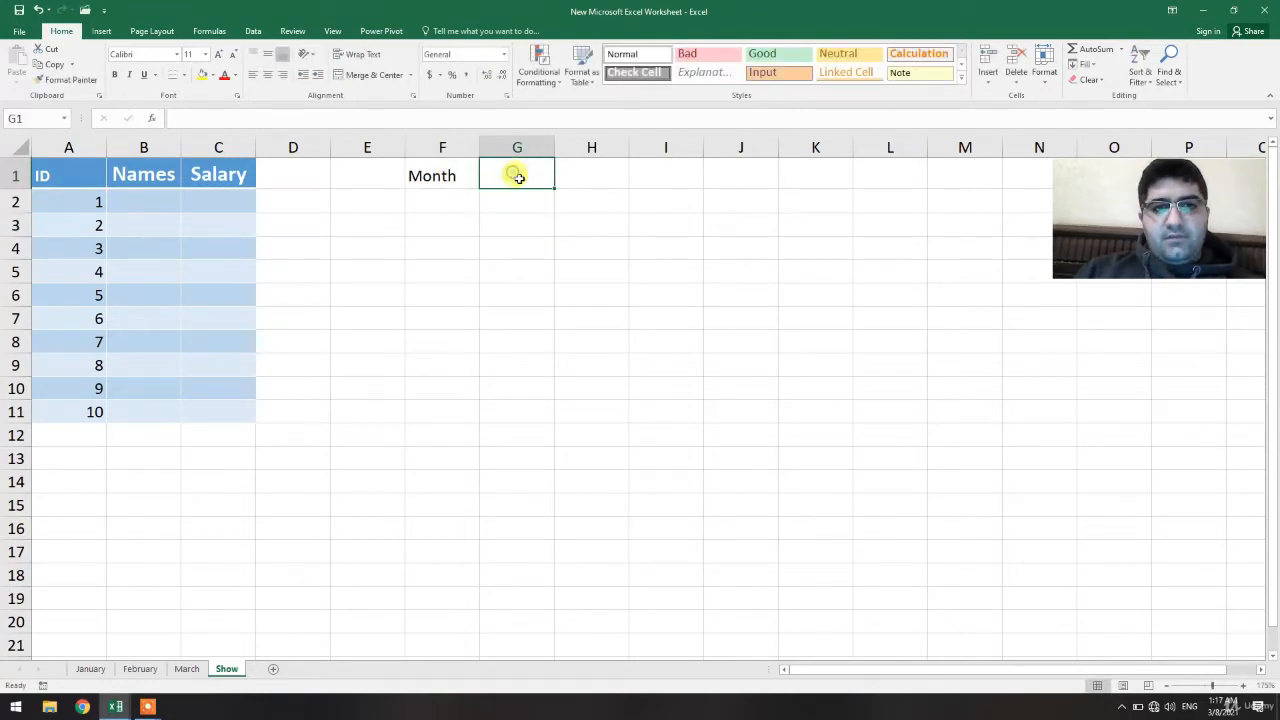
Apply all borders to cells F1:G1
{"action": "left_click", "coordinate": [467, 173]}
{"action": "left_click_drag", "start_coordinate": [494, 172], "coordinate": [520, 174]}
{"action": "left_click", "coordinate": [184, 75]}
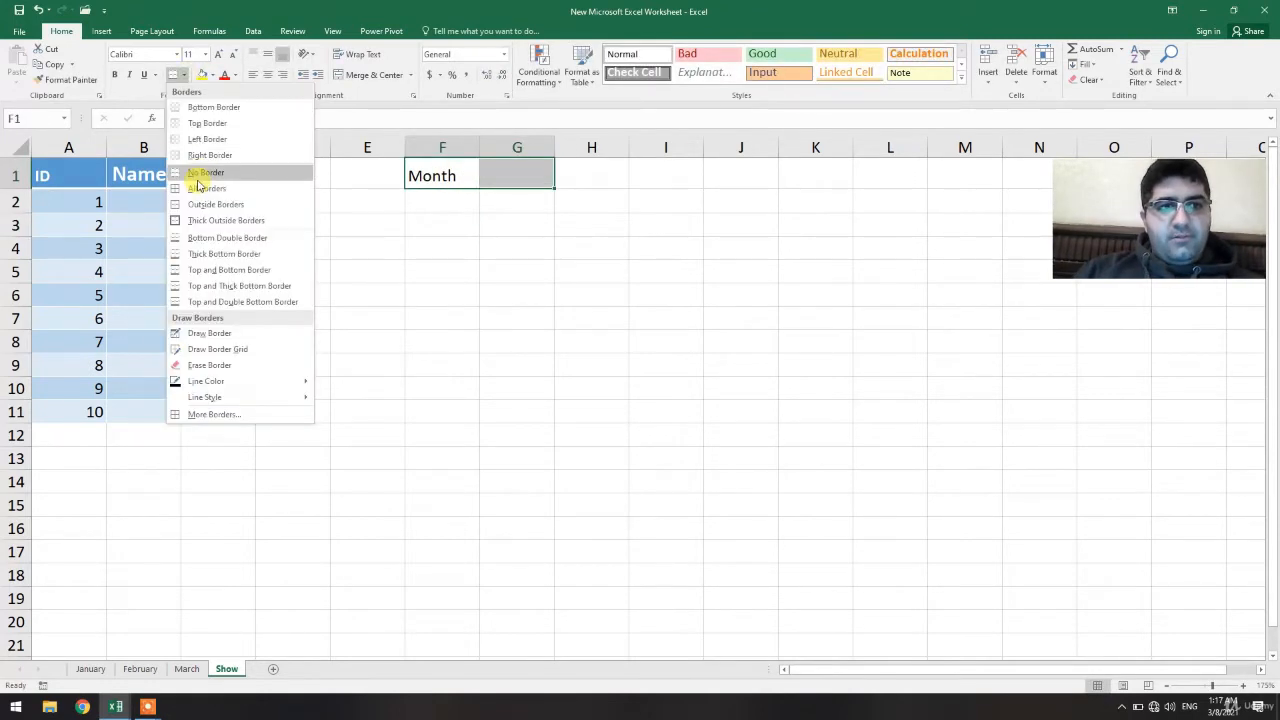
{"action": "left_click", "coordinate": [203, 189]}
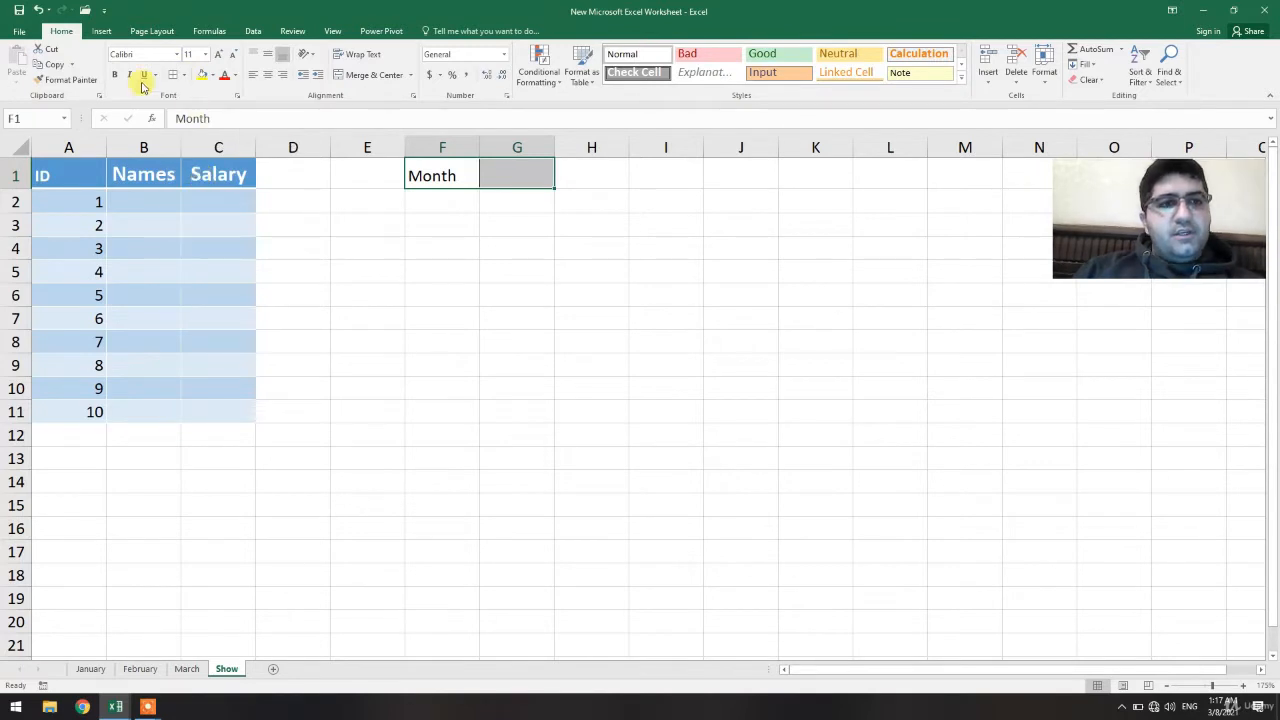
Center the Month label horizontally and vertically in cells F1:G1
{"action": "left_click", "coordinate": [267, 75]}
{"action": "left_click", "coordinate": [267, 54]}
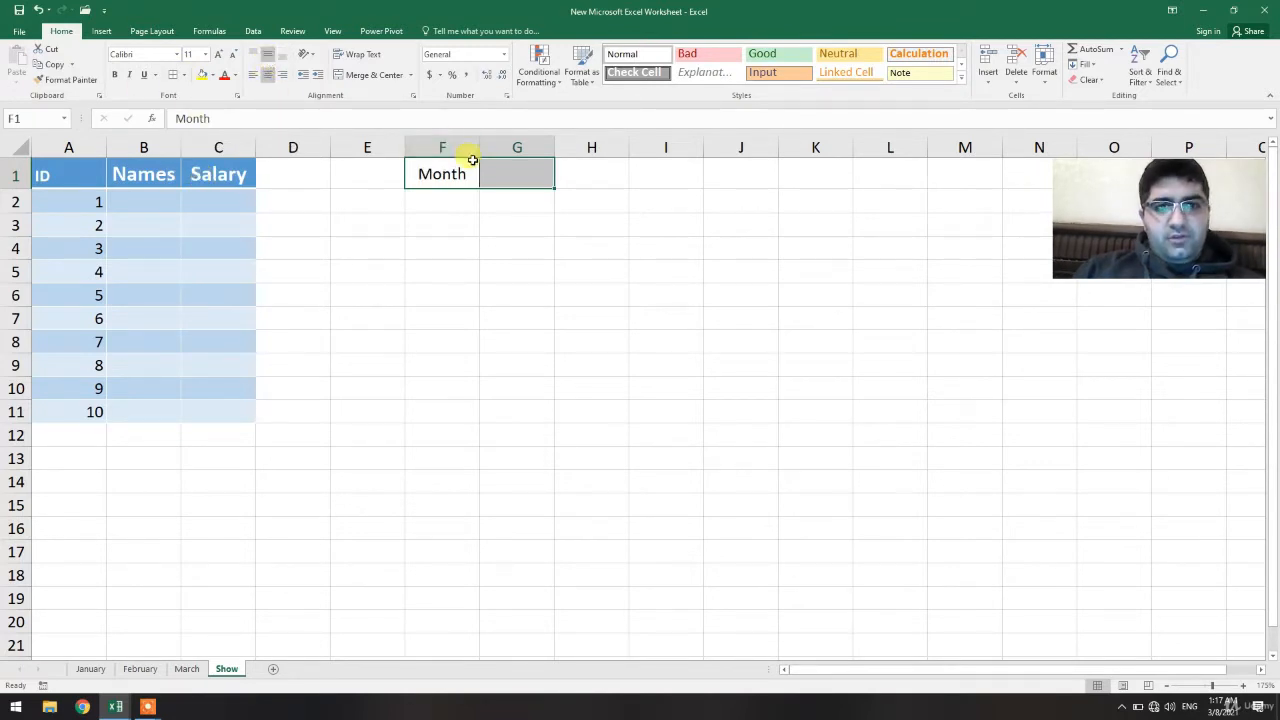
{"action": "left_click", "coordinate": [437, 177]}
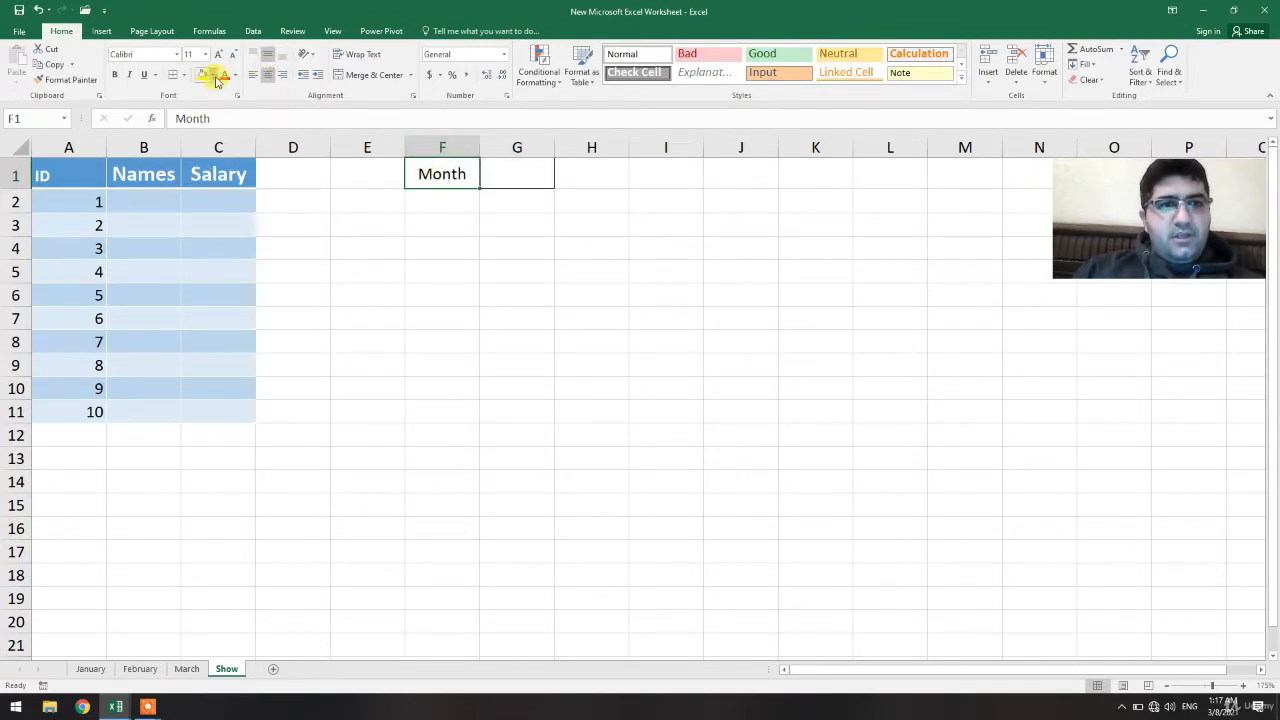
Give cell F1 a blue fill and white font color
{"action": "left_click", "coordinate": [212, 75]}
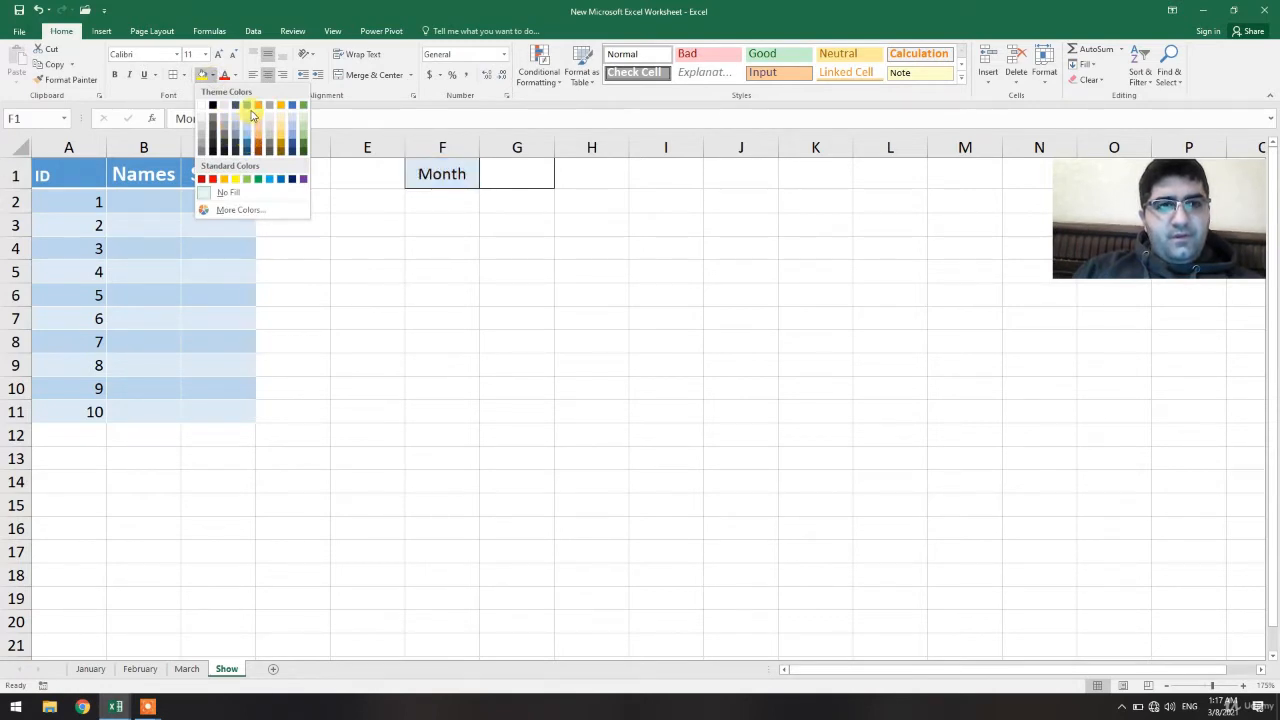
{"action": "left_click", "coordinate": [247, 104]}
{"action": "left_click", "coordinate": [459, 302]}
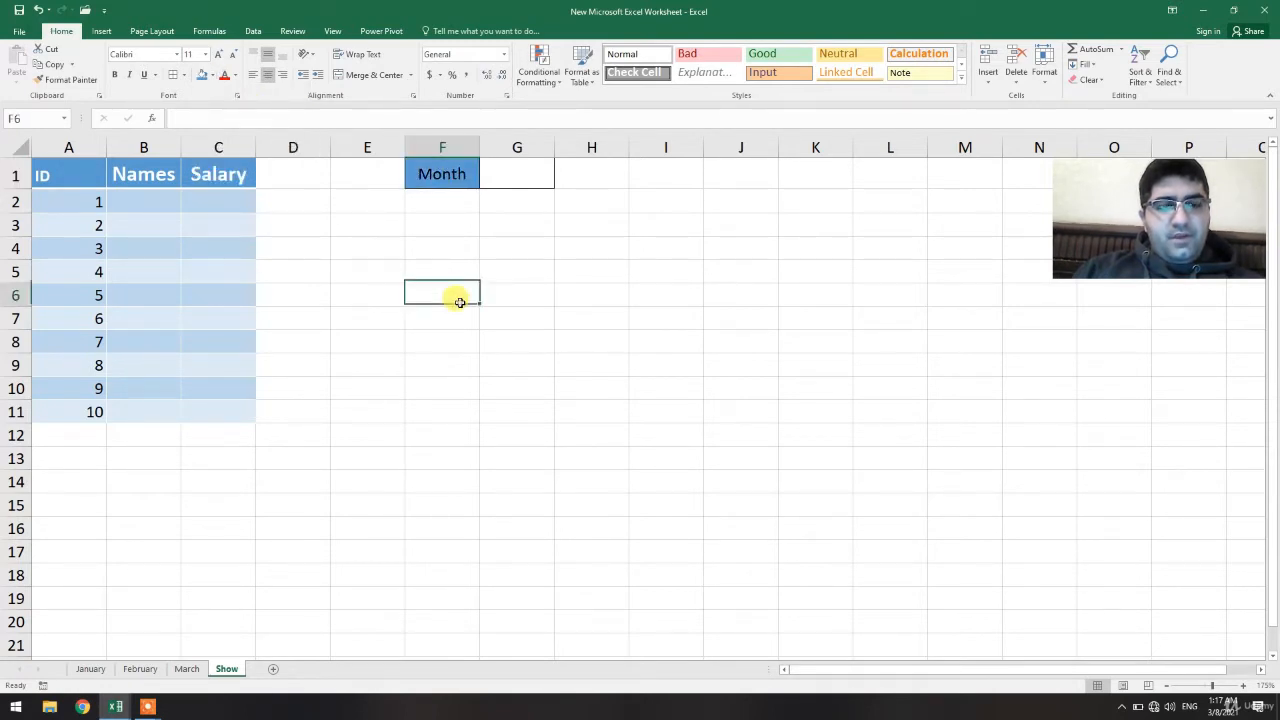
{"action": "left_click", "coordinate": [437, 177]}
{"action": "left_click", "coordinate": [237, 77]}
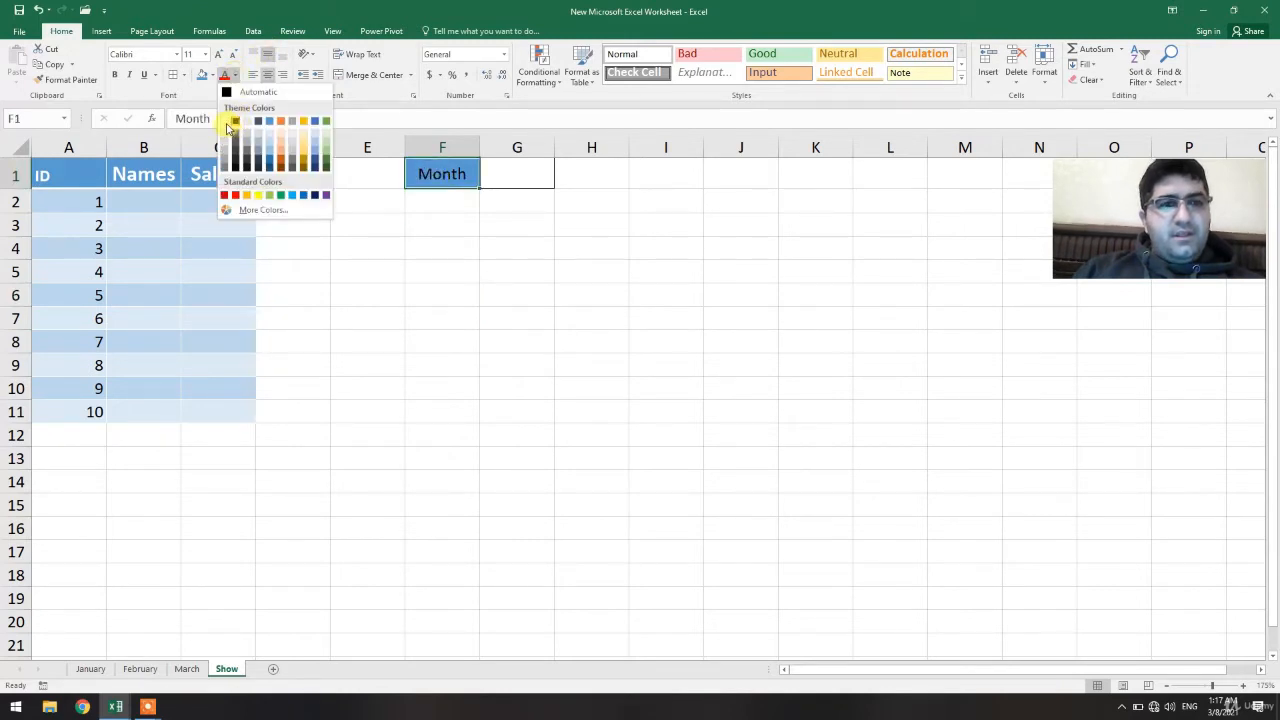
{"action": "left_click", "coordinate": [231, 119]}
{"action": "left_click", "coordinate": [510, 288]}
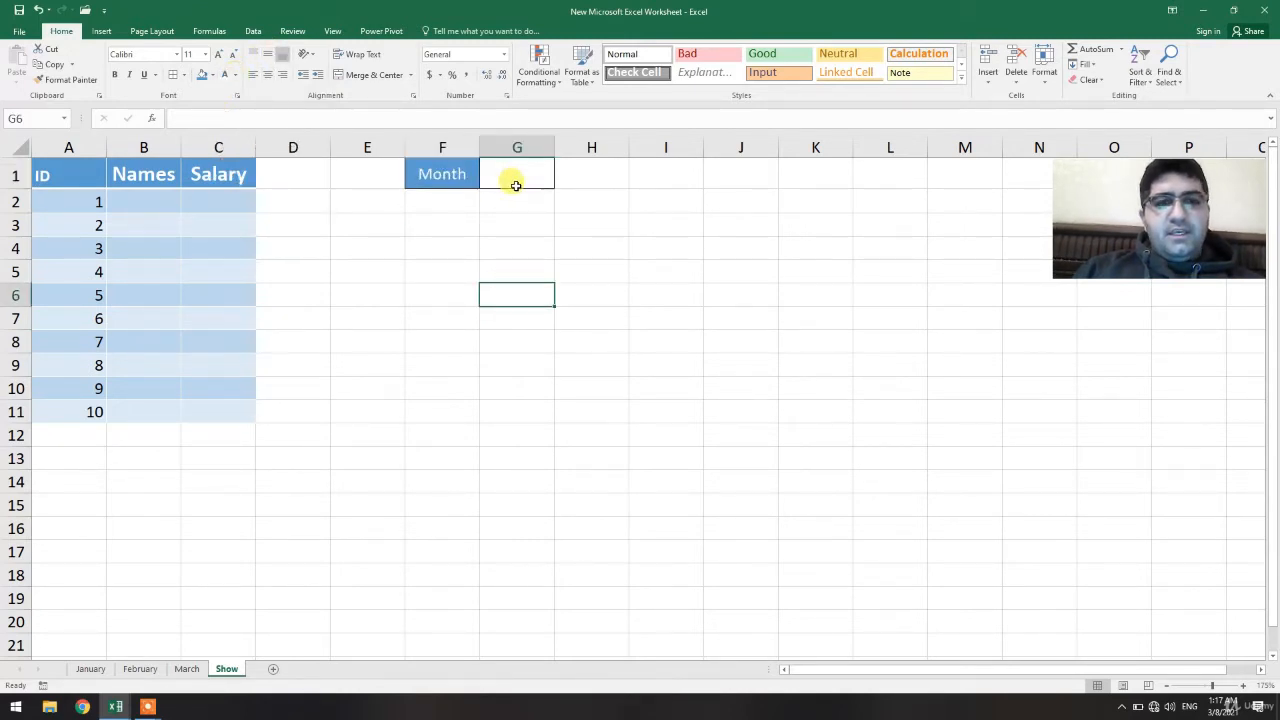
Add list data validation to G1 with source "January","February","March"
{"action": "left_click", "coordinate": [508, 179]}
{"action": "left_click", "coordinate": [253, 31]}
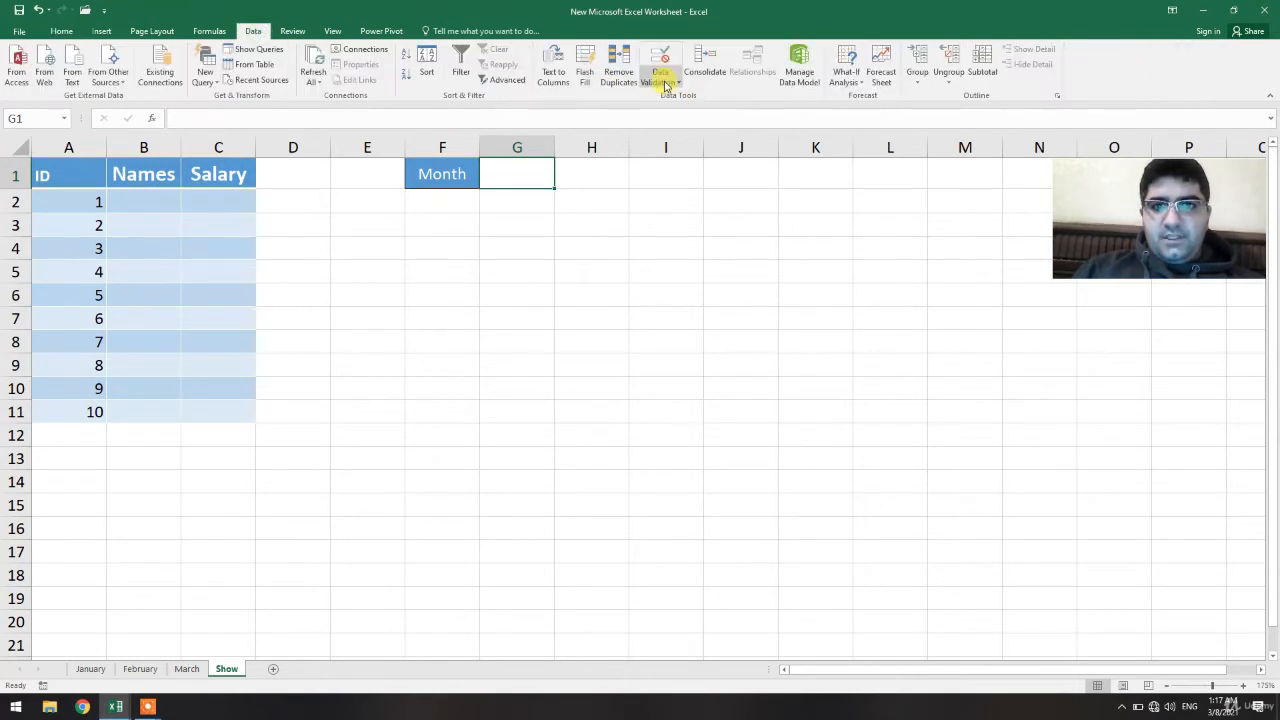
{"action": "left_click", "coordinate": [660, 77]}
{"action": "left_click", "coordinate": [665, 95]}
{"action": "left_click", "coordinate": [568, 278]}
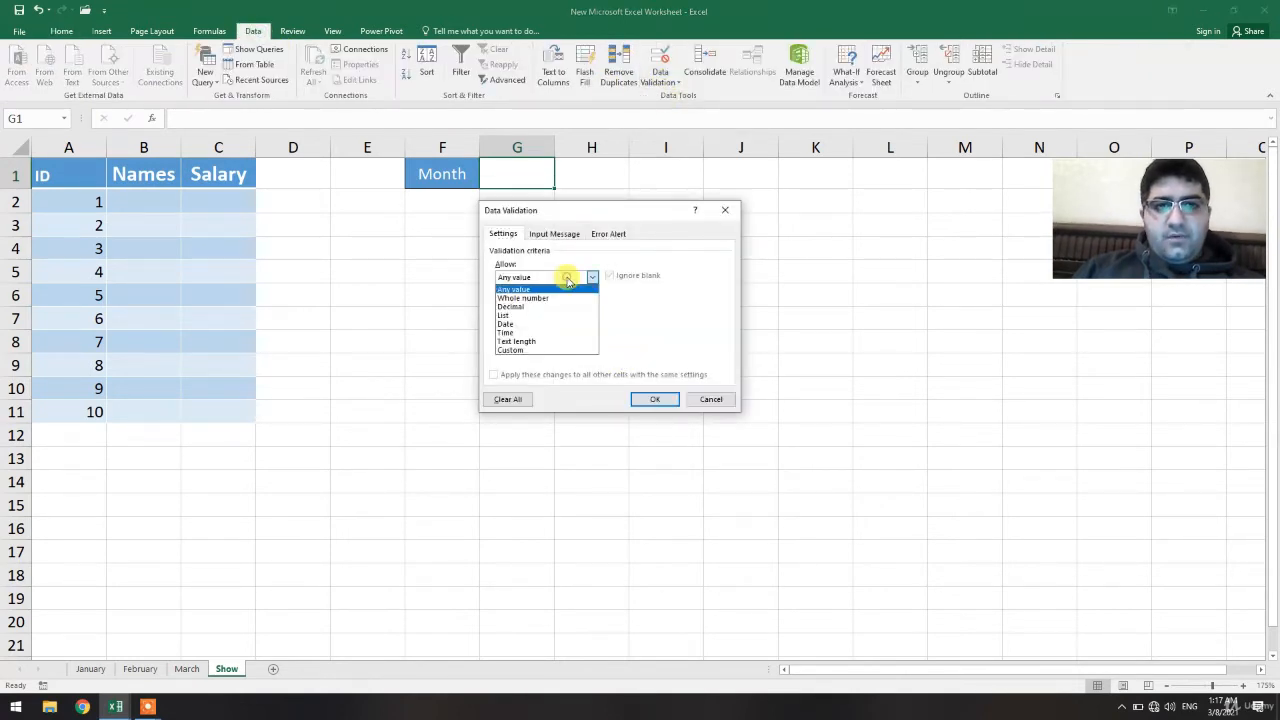
{"action": "left_click", "coordinate": [516, 316]}
{"action": "left_click", "coordinate": [520, 333]}
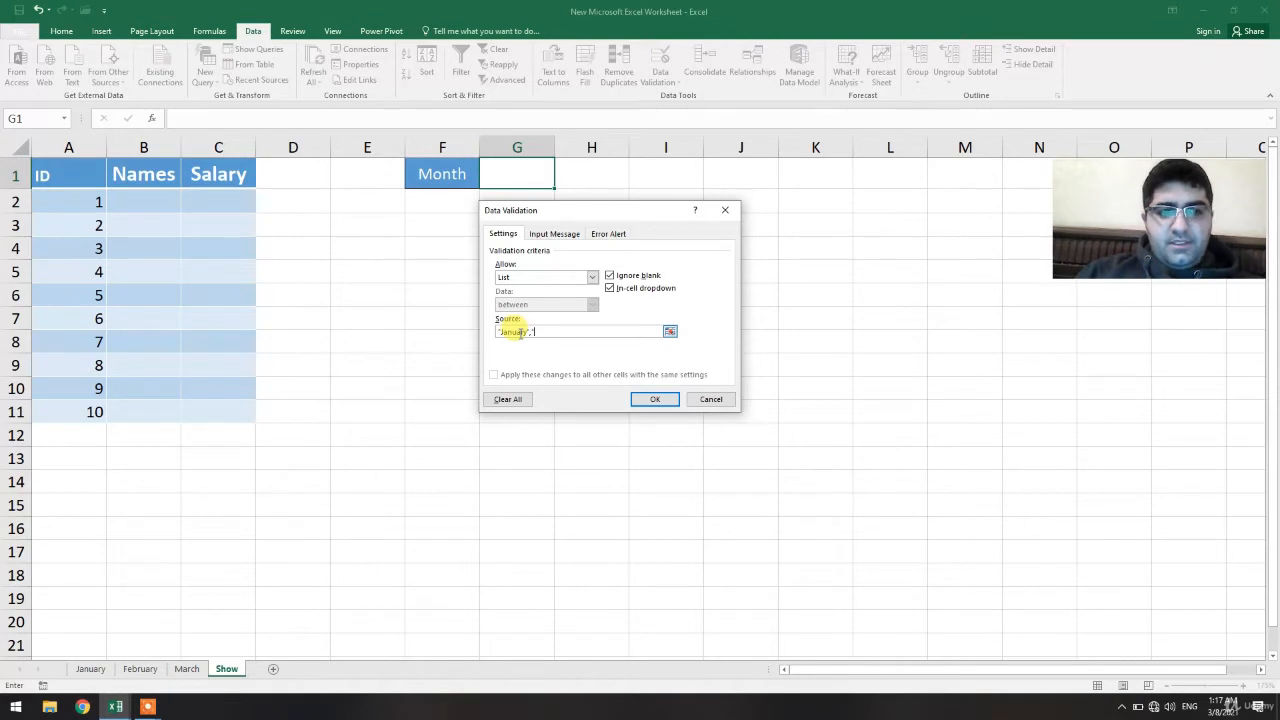
{"action": "type", "text": "\"January\",\"February\",\"March\""}
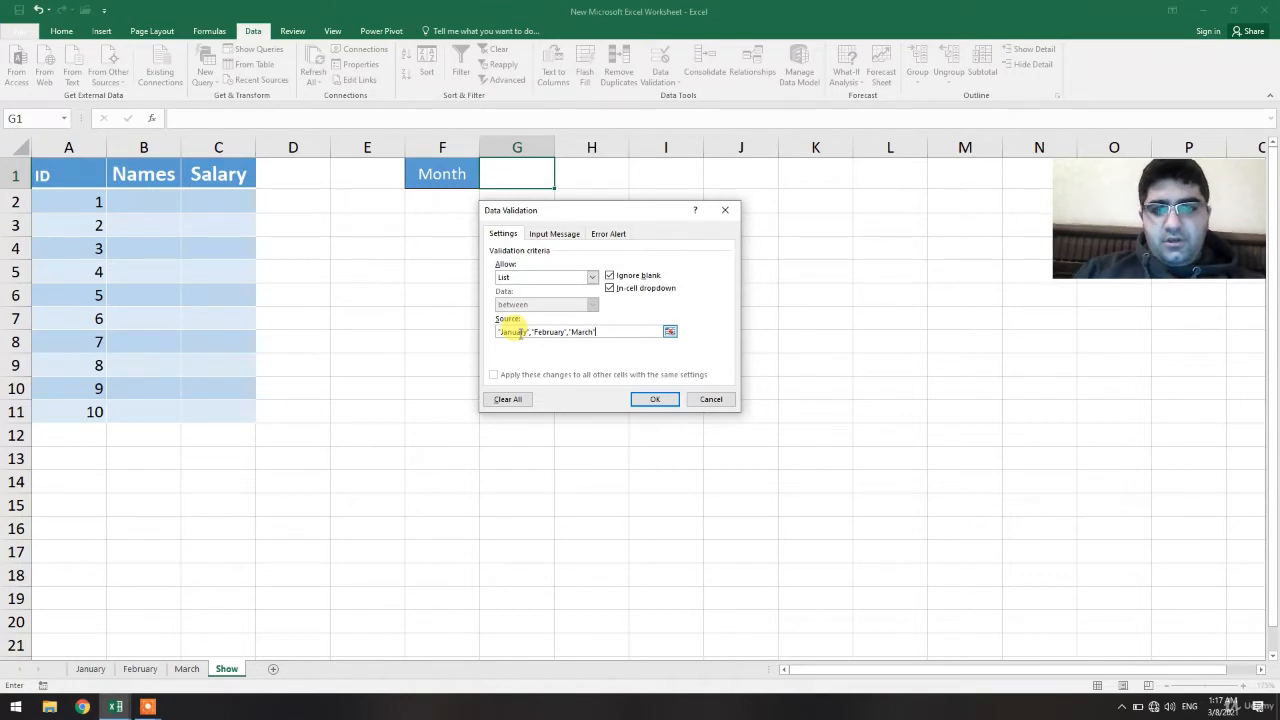
{"action": "left_click", "coordinate": [655, 399]}
{"action": "left_click", "coordinate": [641, 405]}
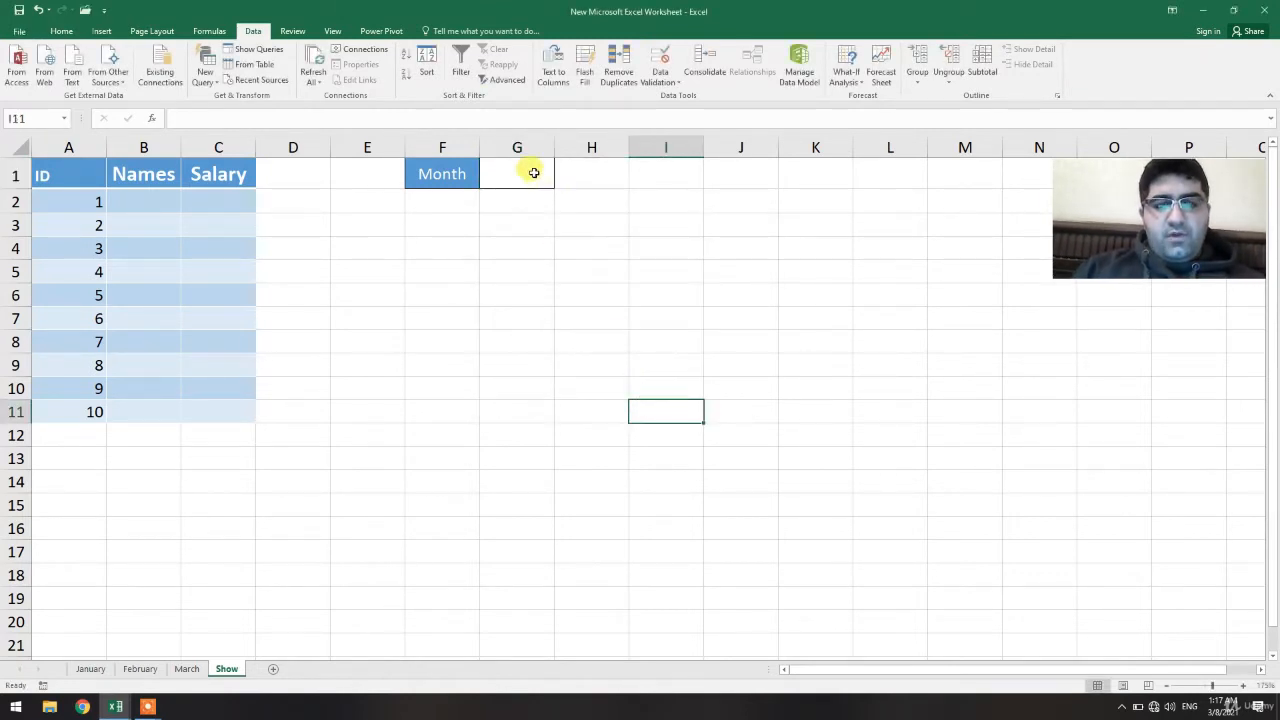
Pick March from the drop-down in cell G1
{"action": "left_click", "coordinate": [531, 171]}
{"action": "left_click", "coordinate": [560, 184]}
{"action": "left_click", "coordinate": [503, 225]}
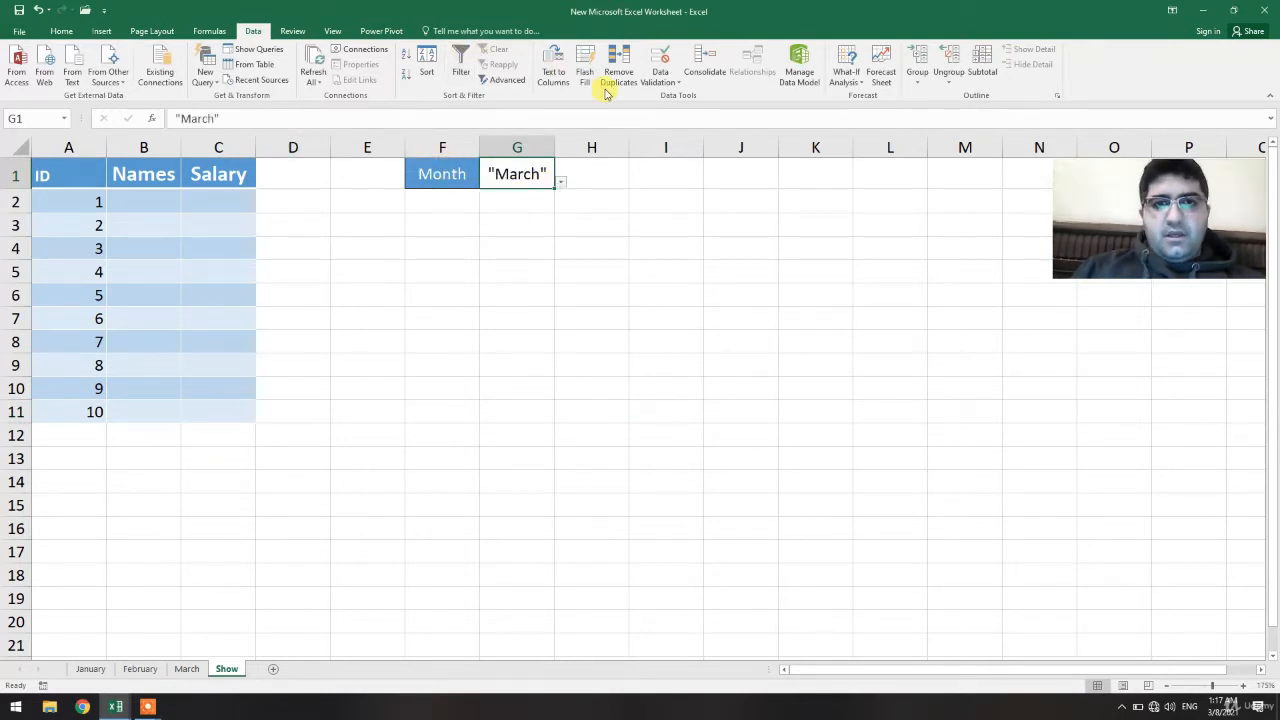
Edit G1's validation source to January,February,March without quotation marks
{"action": "left_click", "coordinate": [657, 82]}
{"action": "left_click", "coordinate": [662, 100]}
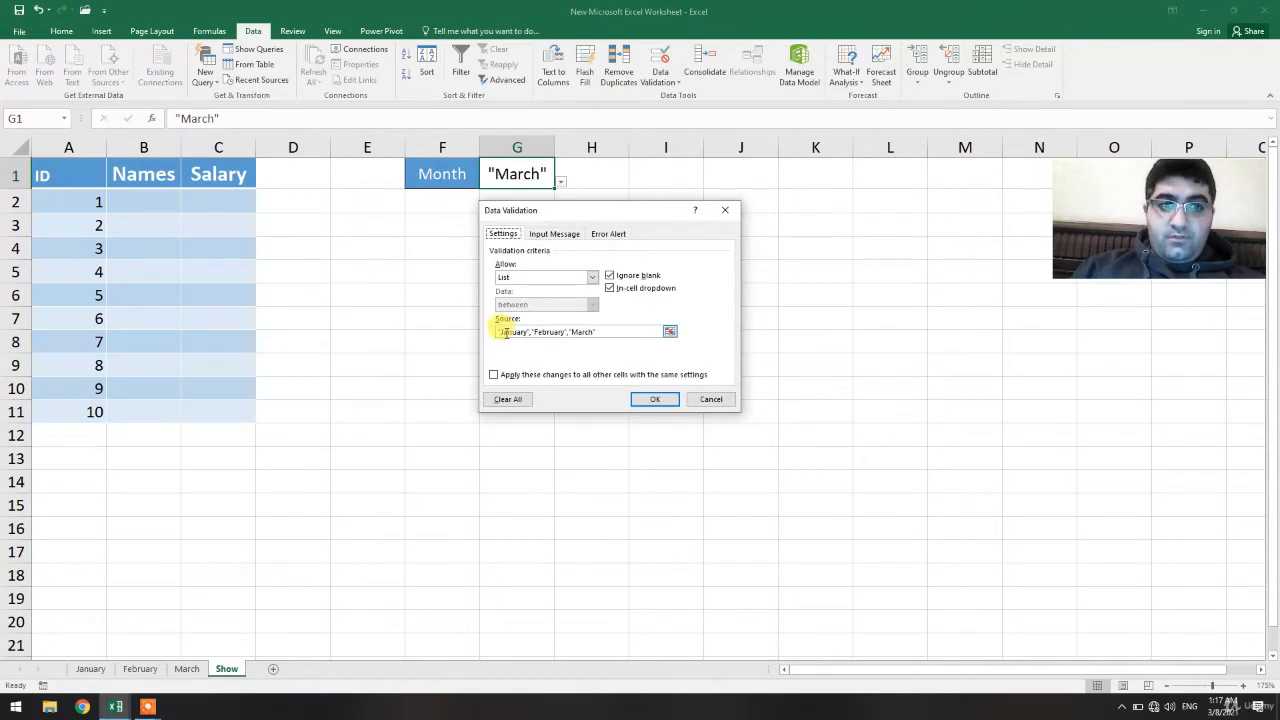
{"action": "left_click", "coordinate": [501, 333]}
{"action": "key", "text": "BackSpace"}
{"action": "key", "text": "Right"}
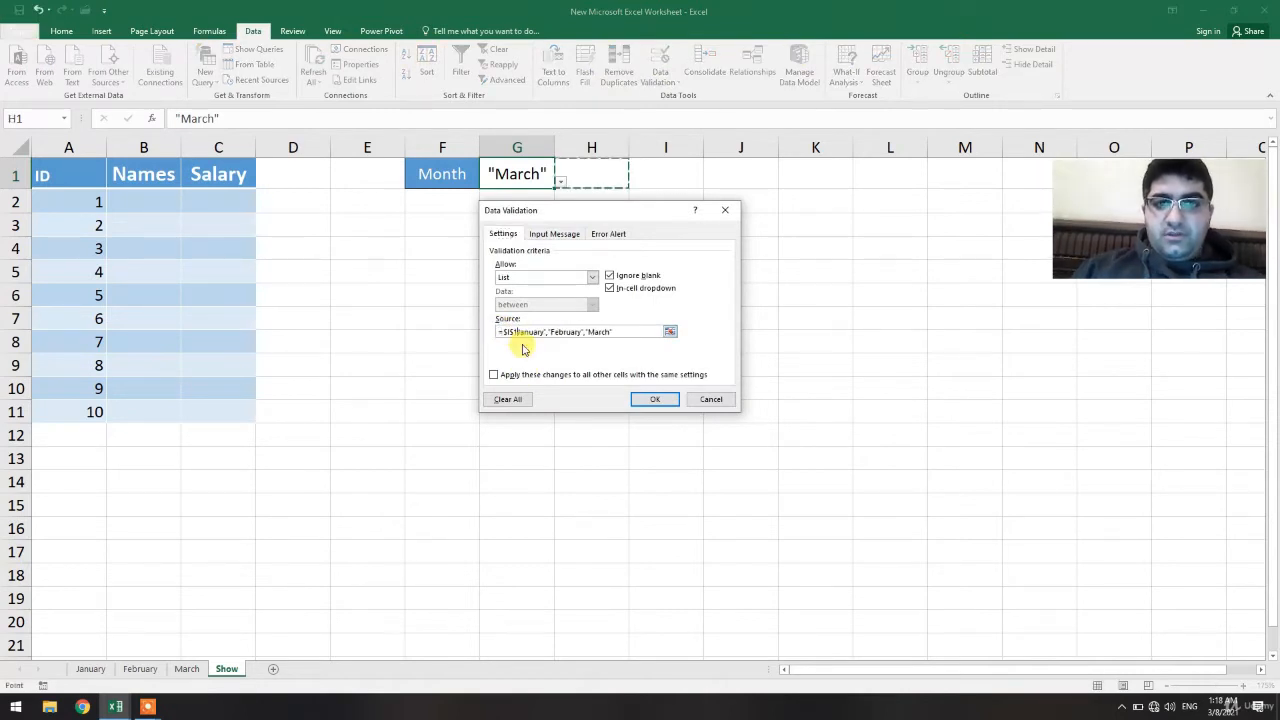
{"action": "key", "text": "Right"}
{"action": "key", "text": "BackSpace"}
{"action": "key", "text": "BackSpace"}
{"action": "key", "text": "BackSpace"}
{"action": "key", "text": "BackSpace"}
{"action": "key", "text": "BackSpace"}
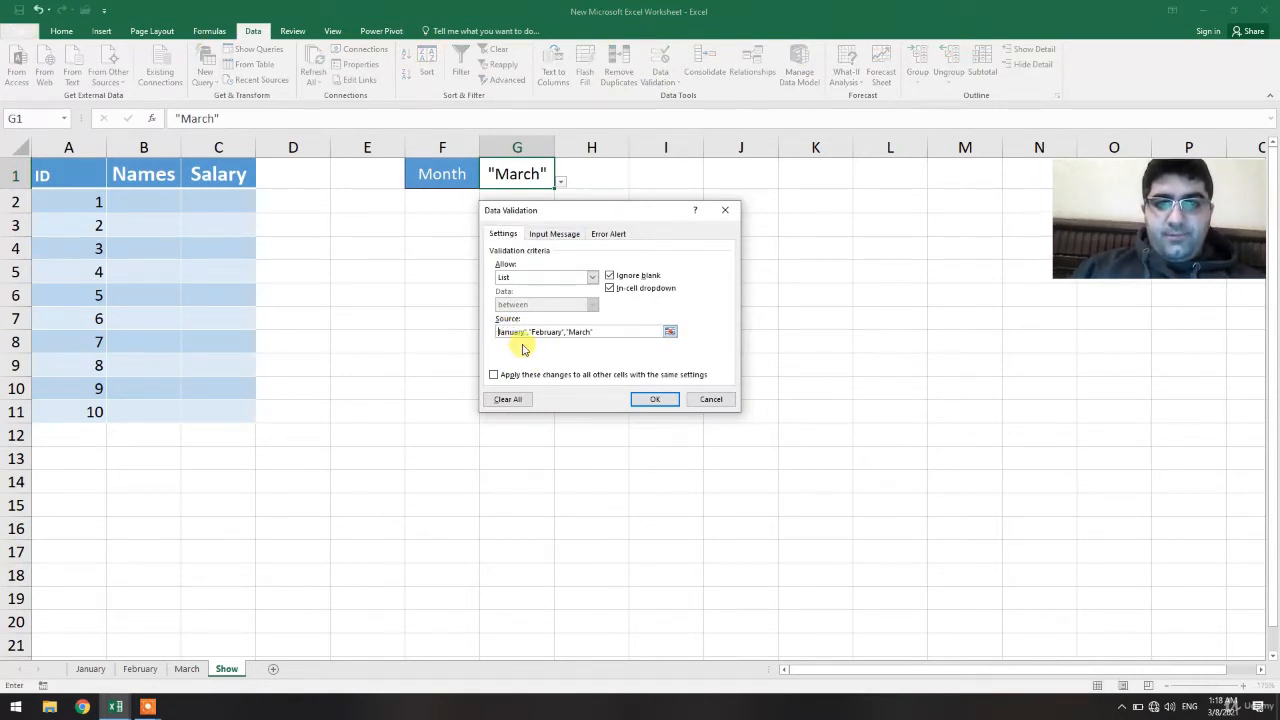
{"action": "left_click", "coordinate": [528, 333]}
{"action": "key", "text": "BackSpace"}
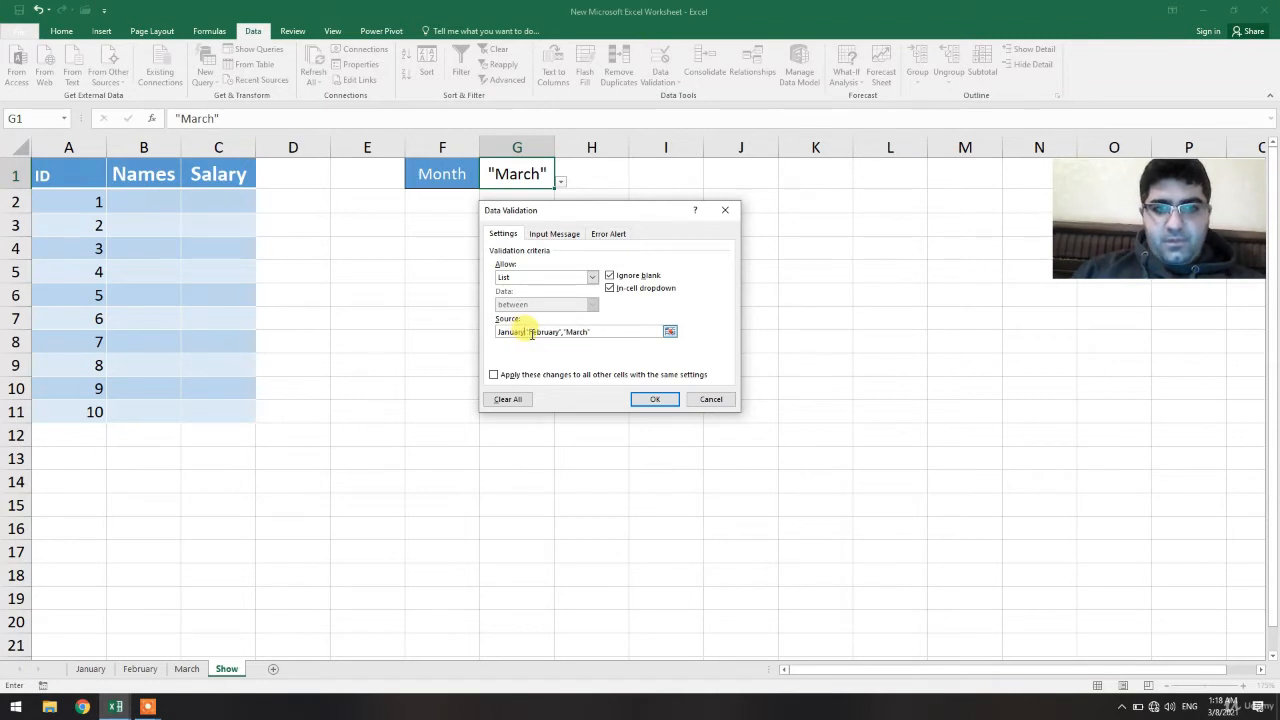
{"action": "left_click", "coordinate": [531, 333]}
{"action": "key", "text": "BackSpace"}
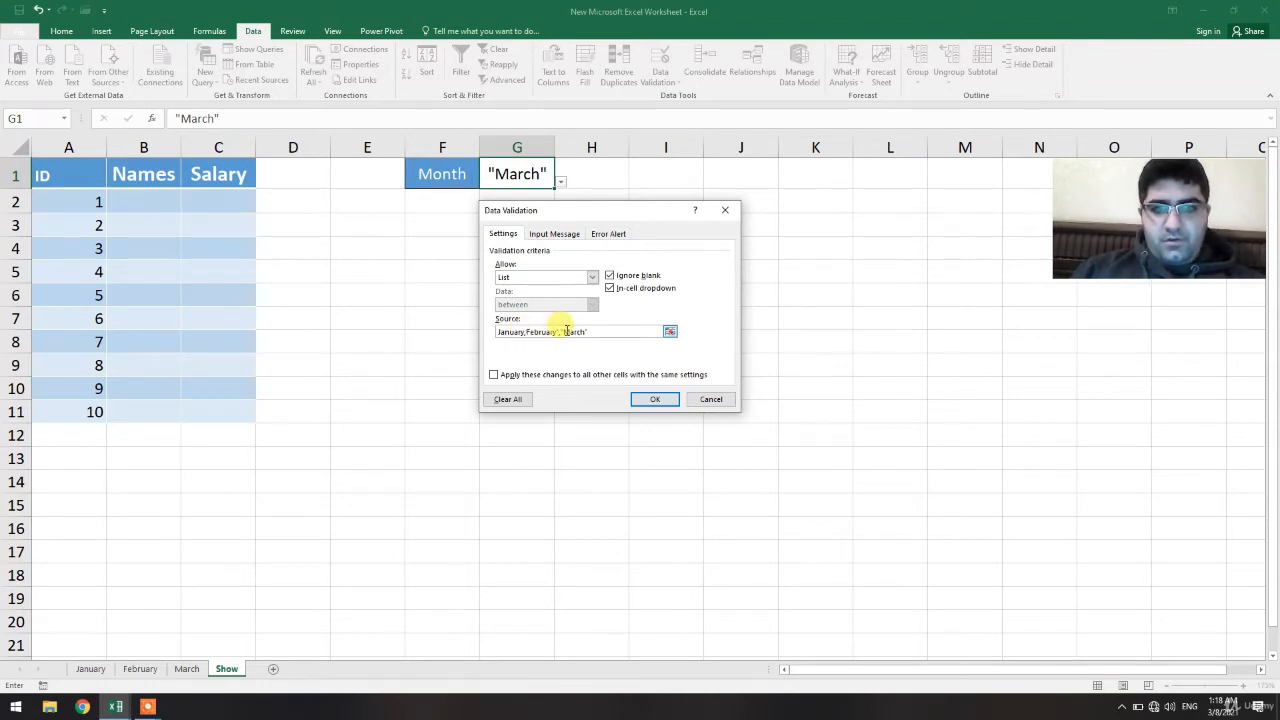
{"action": "left_click", "coordinate": [556, 333]}
{"action": "key", "text": "BackSpace"}
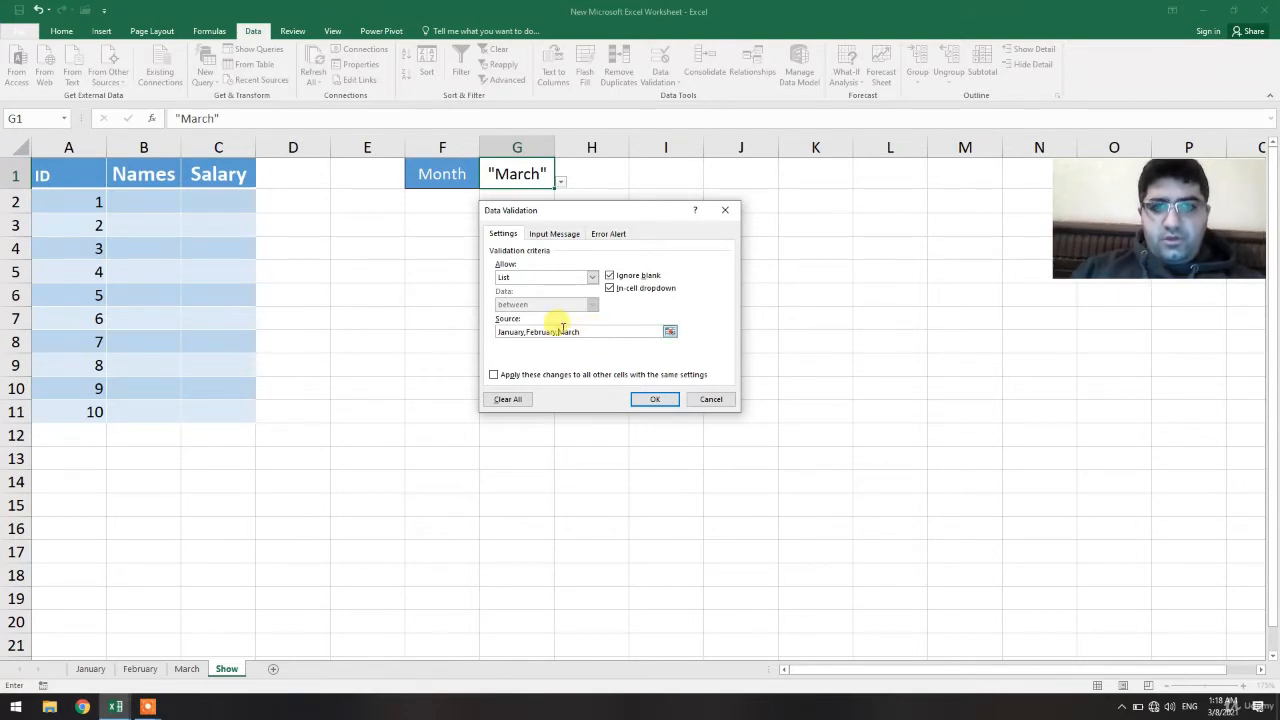
{"action": "left_click", "coordinate": [643, 400]}
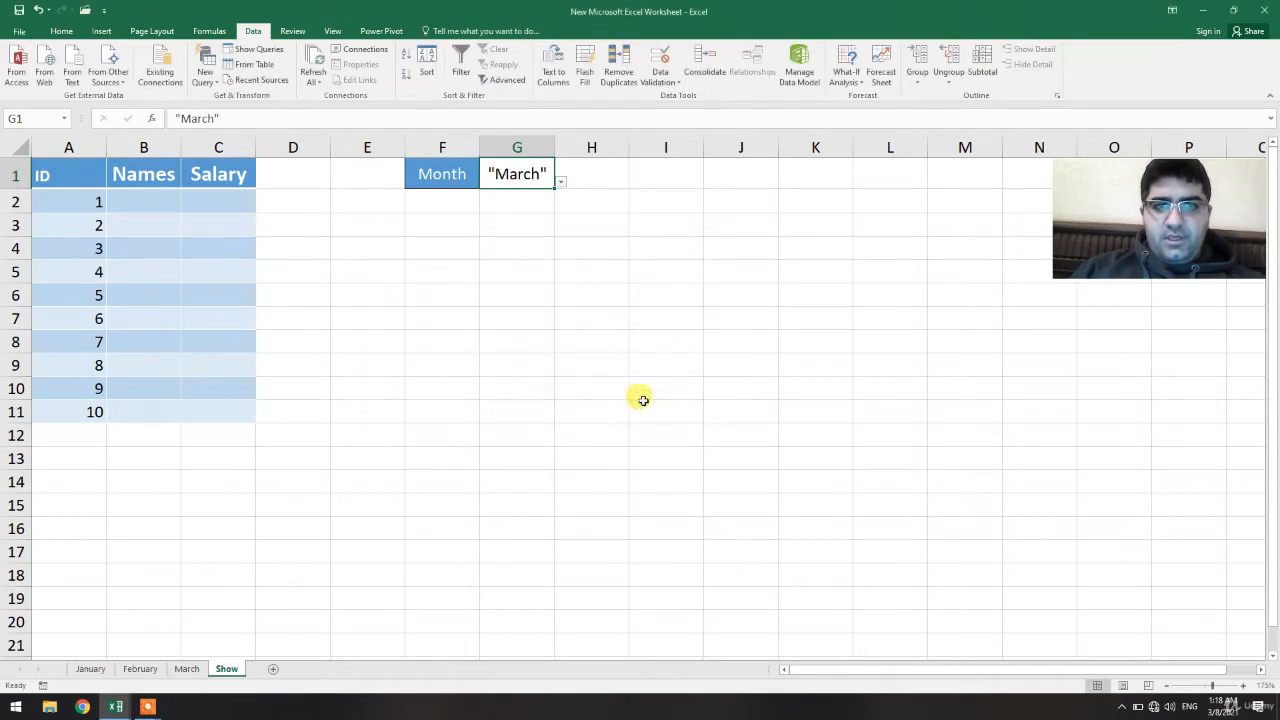
Pick February from the month drop-down in cell G1
{"action": "left_click", "coordinate": [643, 402]}
{"action": "left_click", "coordinate": [531, 177]}
{"action": "left_click", "coordinate": [561, 181]}
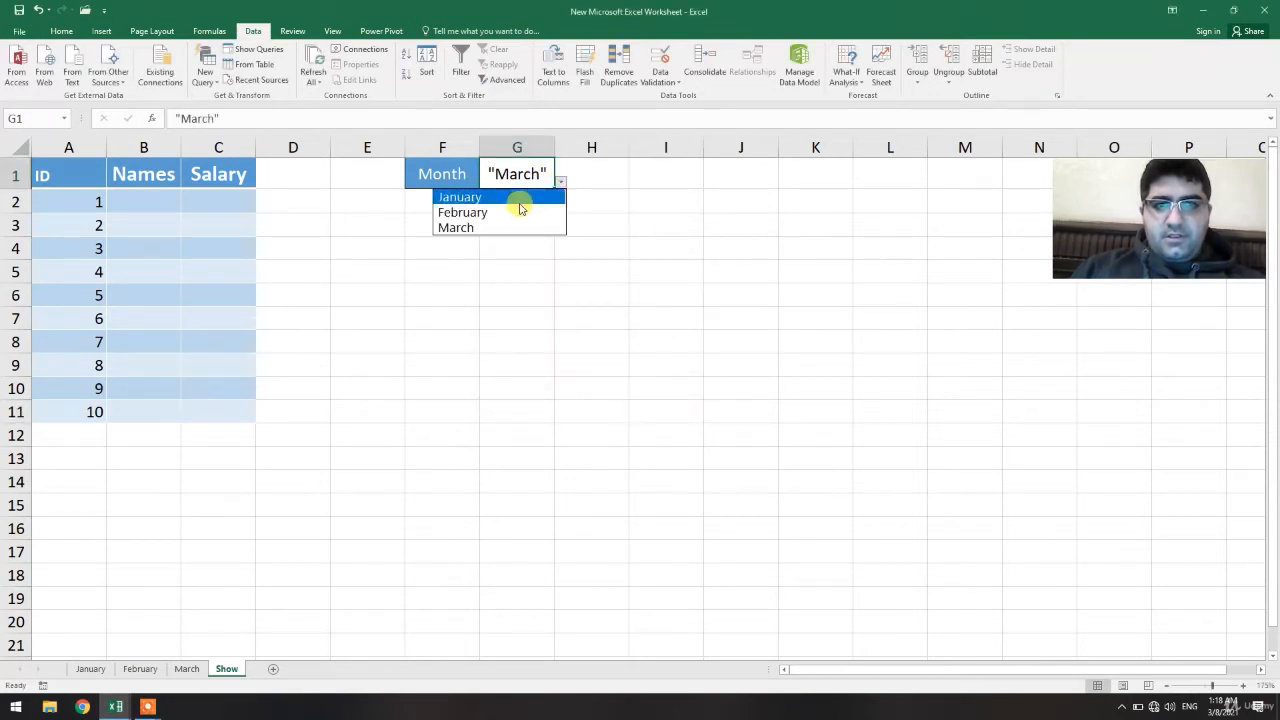
{"action": "left_click", "coordinate": [515, 212]}
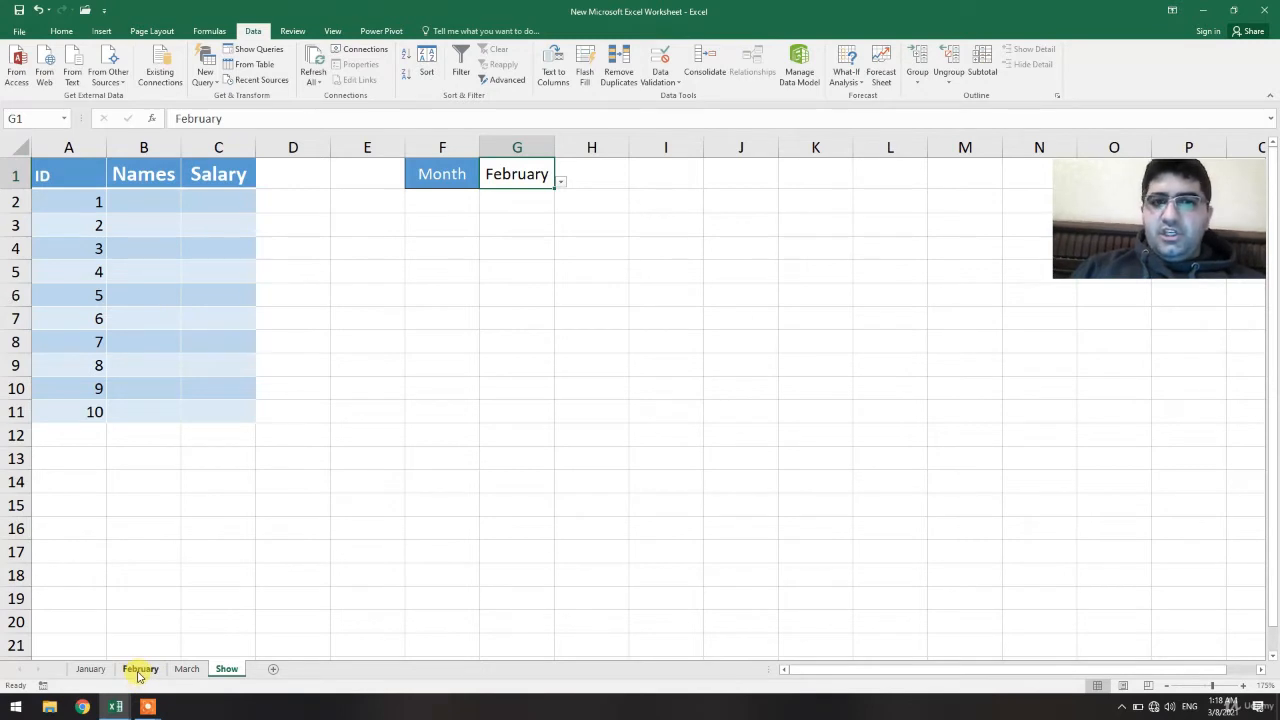
Widen column G so the month names fit
{"action": "left_click", "coordinate": [465, 550]}
{"action": "left_click_drag", "start_coordinate": [548, 147], "coordinate": [585, 147]}
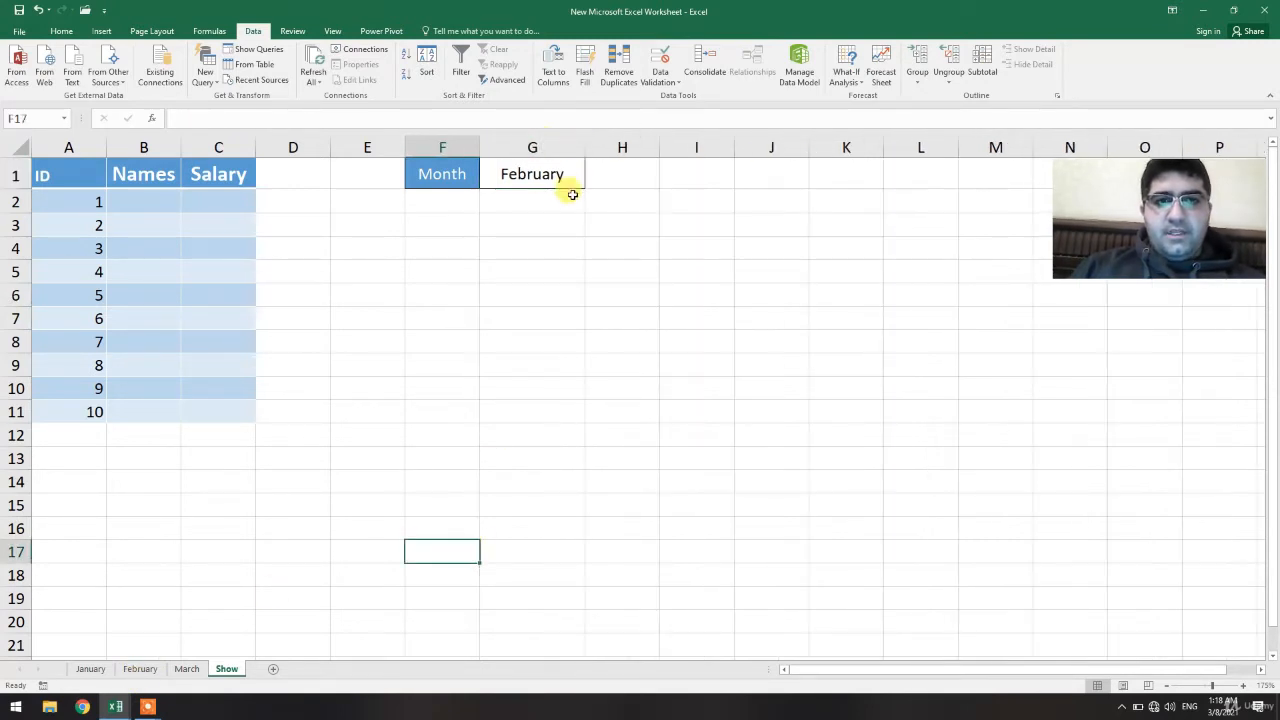
{"action": "left_click", "coordinate": [560, 220]}
Give cell G1 a light blue fill color
{"action": "left_click", "coordinate": [550, 178]}
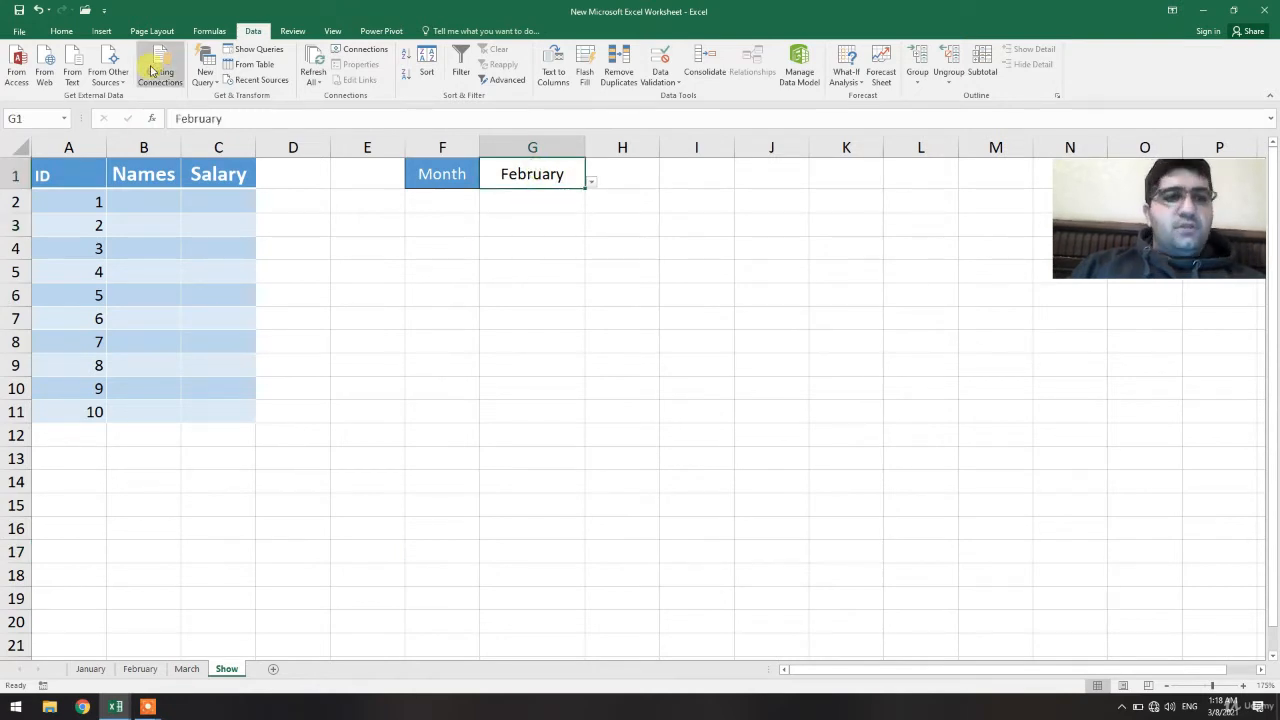
{"action": "left_click", "coordinate": [61, 31]}
{"action": "left_click", "coordinate": [213, 75]}
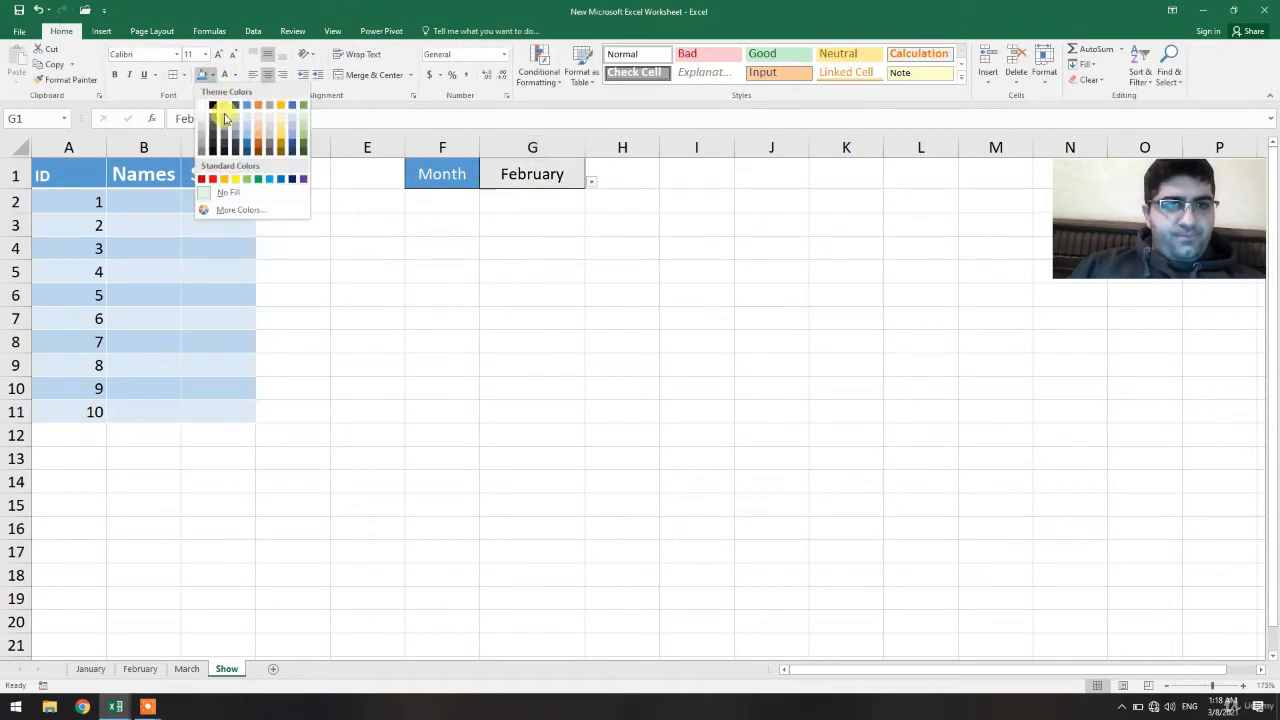
{"action": "left_click", "coordinate": [249, 122]}
{"action": "left_click", "coordinate": [540, 246]}
Test G1's drop-down by picking January, then March, then January again
{"action": "left_click", "coordinate": [562, 179]}
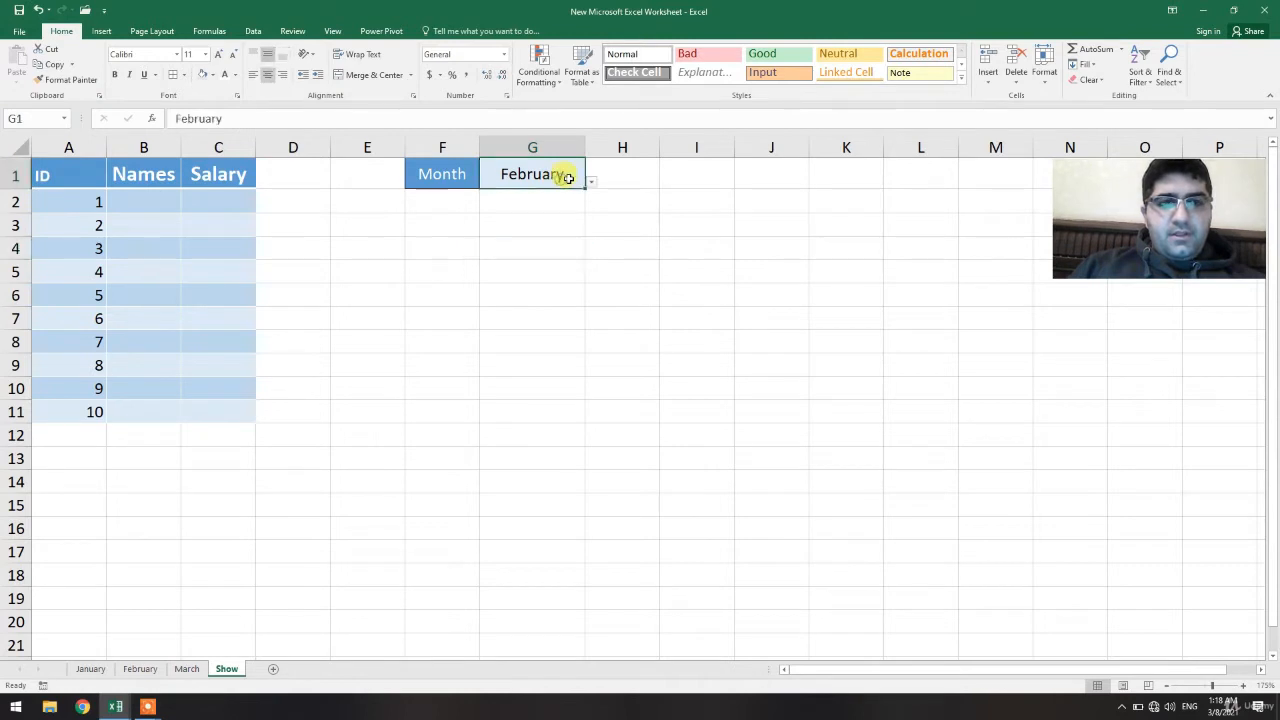
{"action": "left_click", "coordinate": [594, 185]}
{"action": "left_click", "coordinate": [560, 196]}
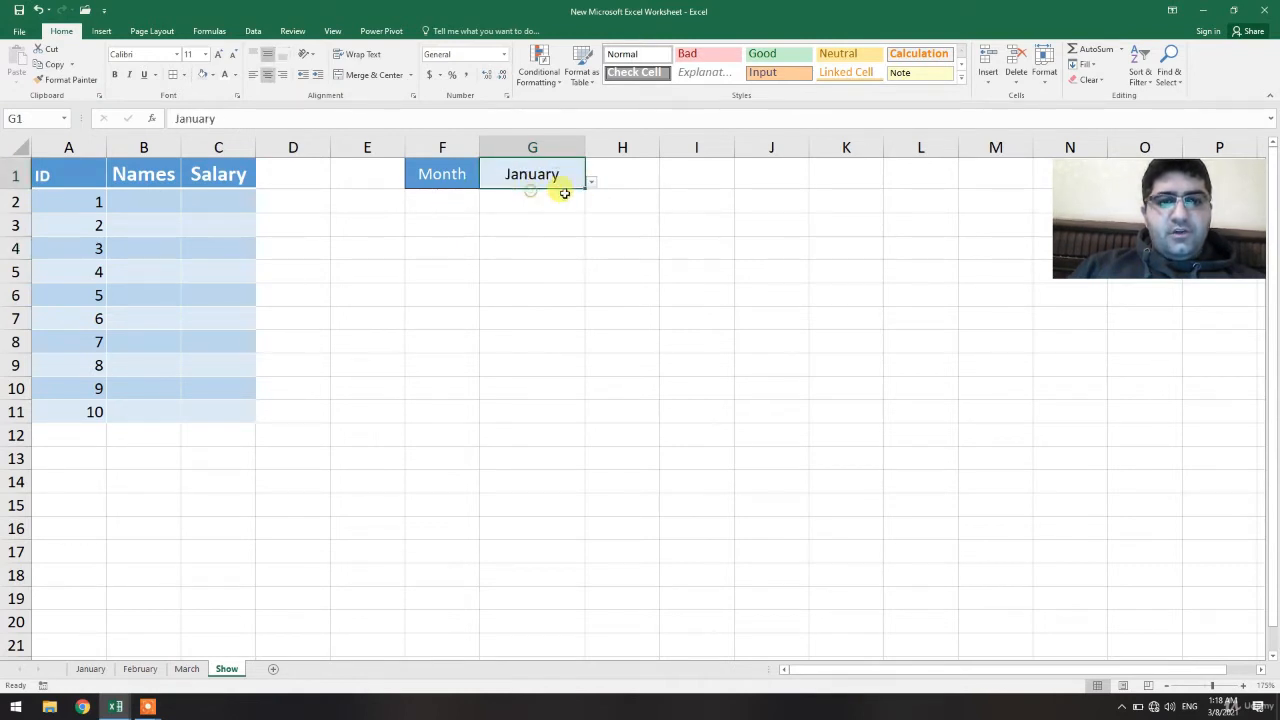
{"action": "left_click", "coordinate": [591, 181]}
{"action": "left_click", "coordinate": [505, 227]}
{"action": "left_click", "coordinate": [520, 272]}
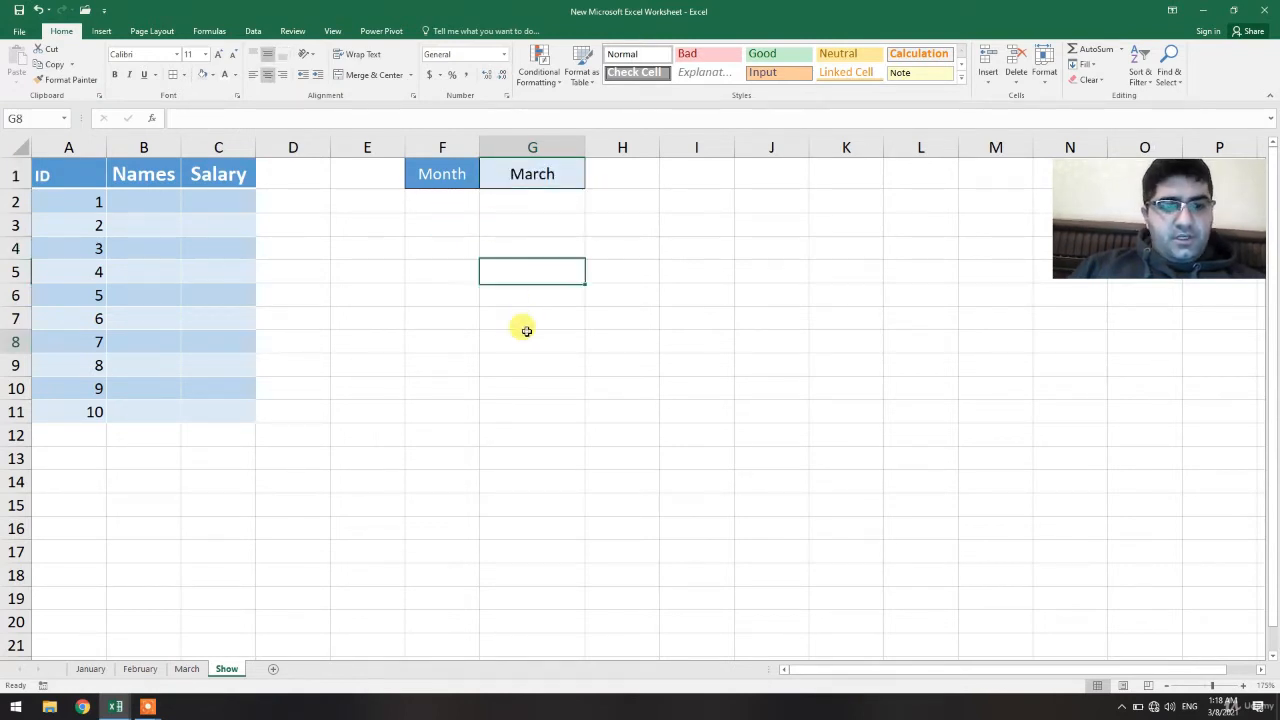
{"action": "left_click", "coordinate": [523, 330]}
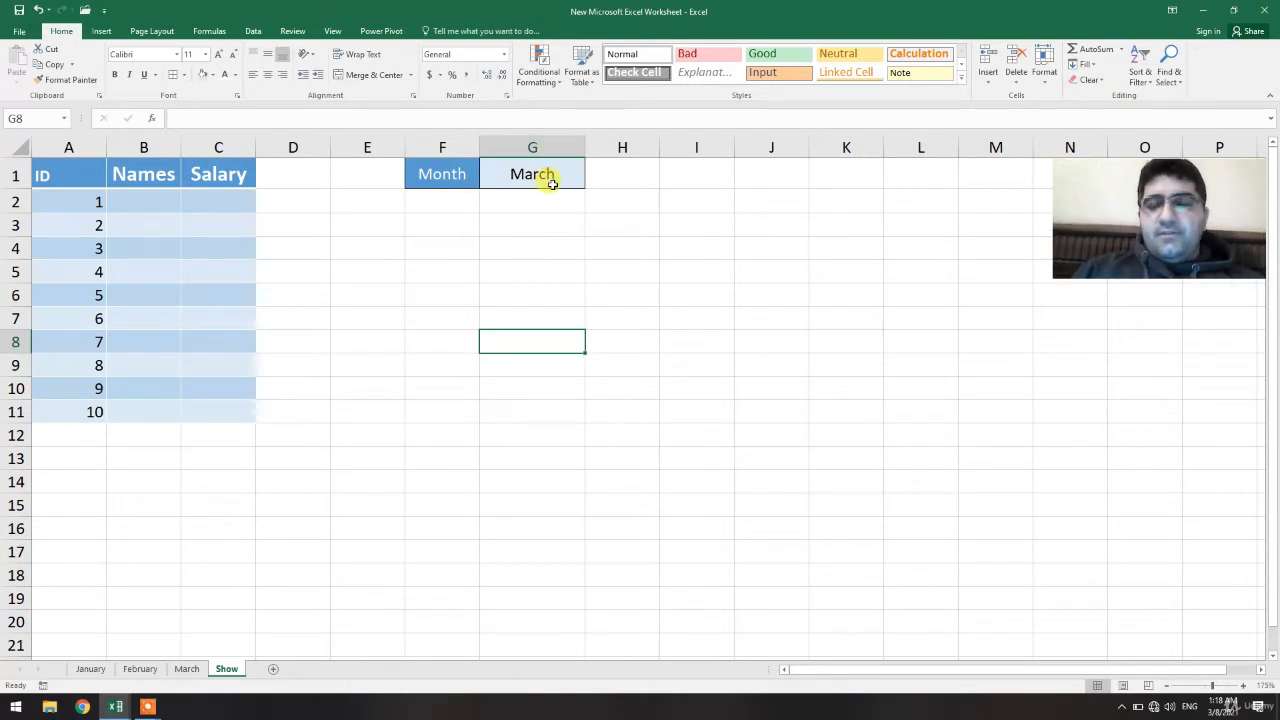
{"action": "left_click", "coordinate": [552, 177]}
{"action": "left_click", "coordinate": [591, 181]}
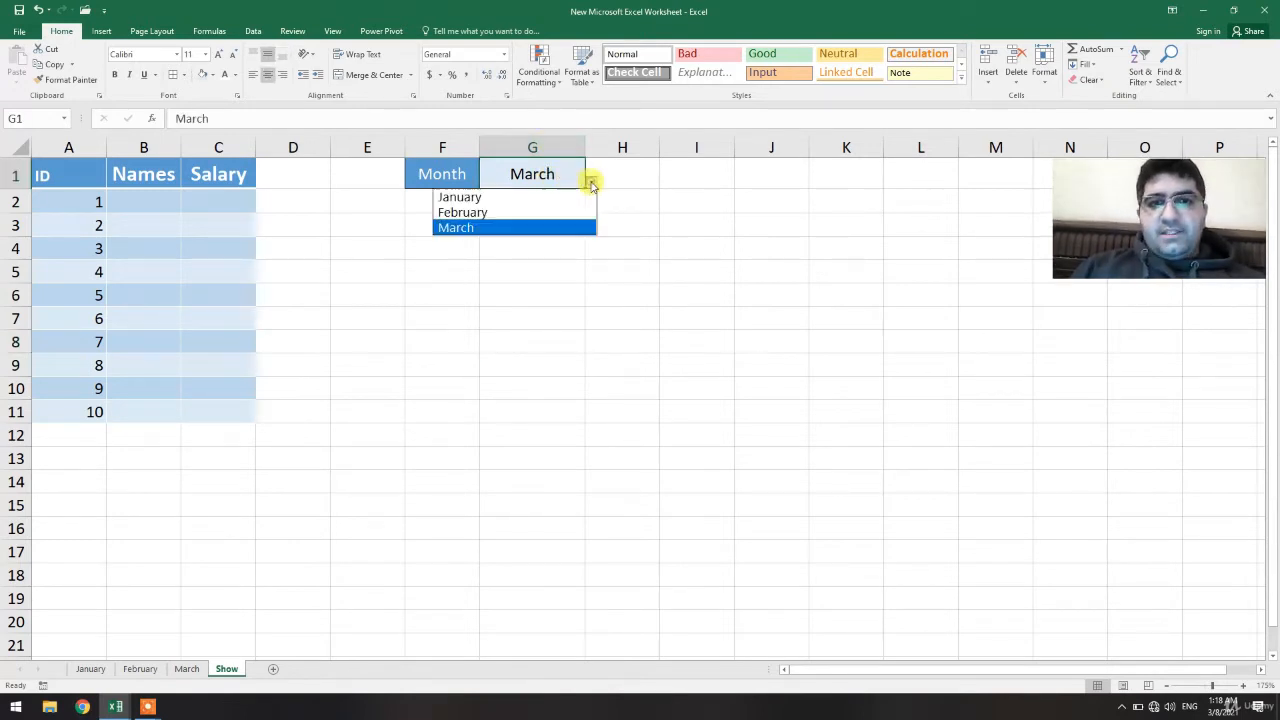
{"action": "left_click", "coordinate": [517, 200]}
{"action": "left_click", "coordinate": [568, 315]}
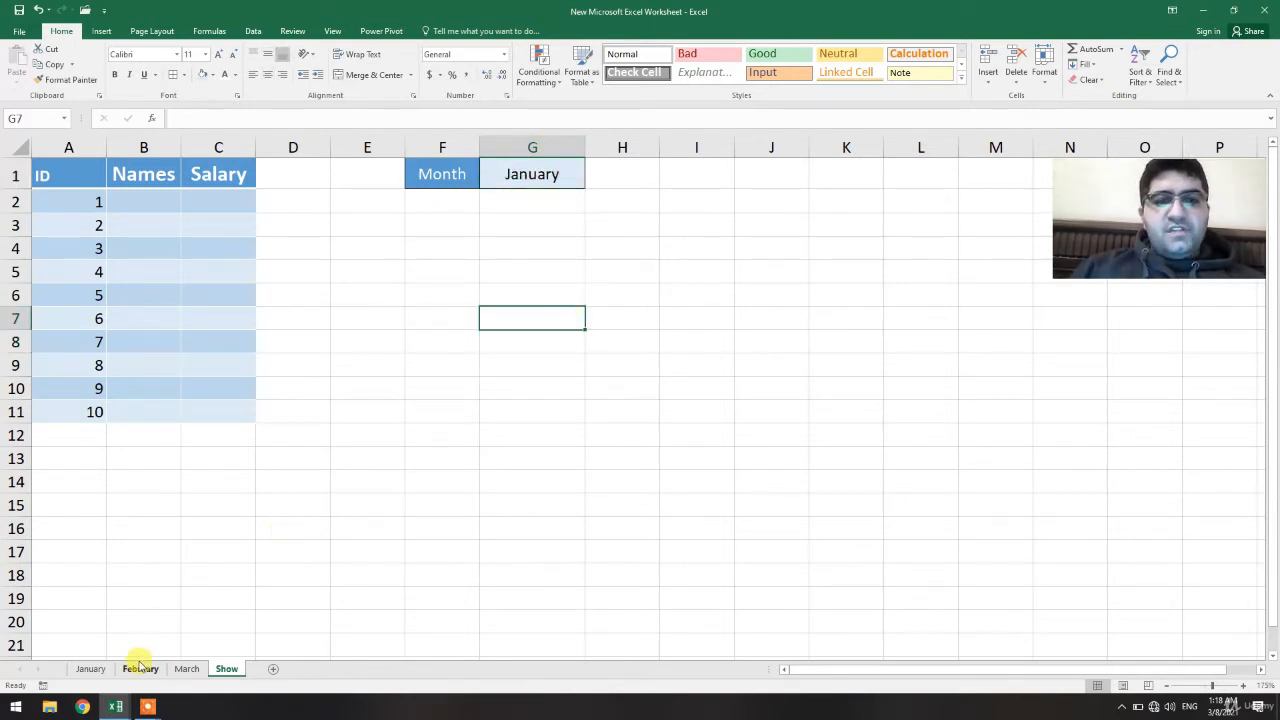
Open the January sheet to review its names and salaries, then return to the Show sheet
{"action": "left_click", "coordinate": [89, 668]}
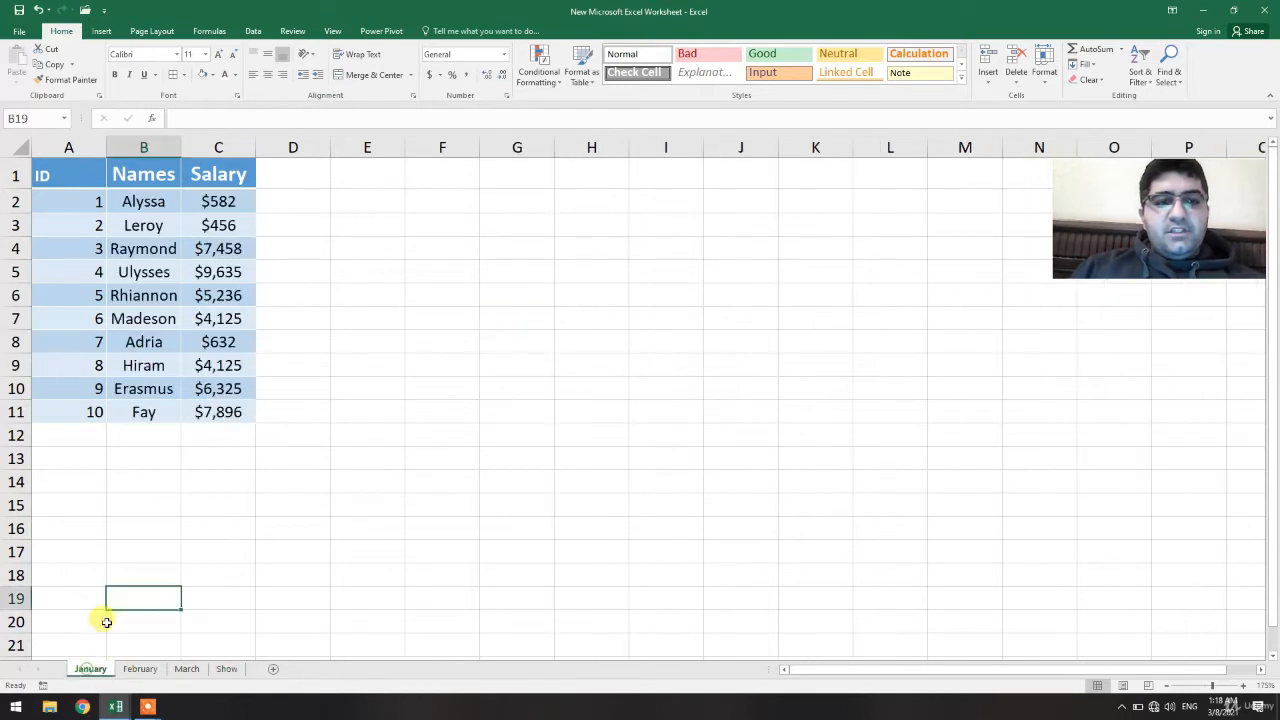
{"action": "left_click", "coordinate": [227, 669]}
{"action": "left_click", "coordinate": [155, 203]}
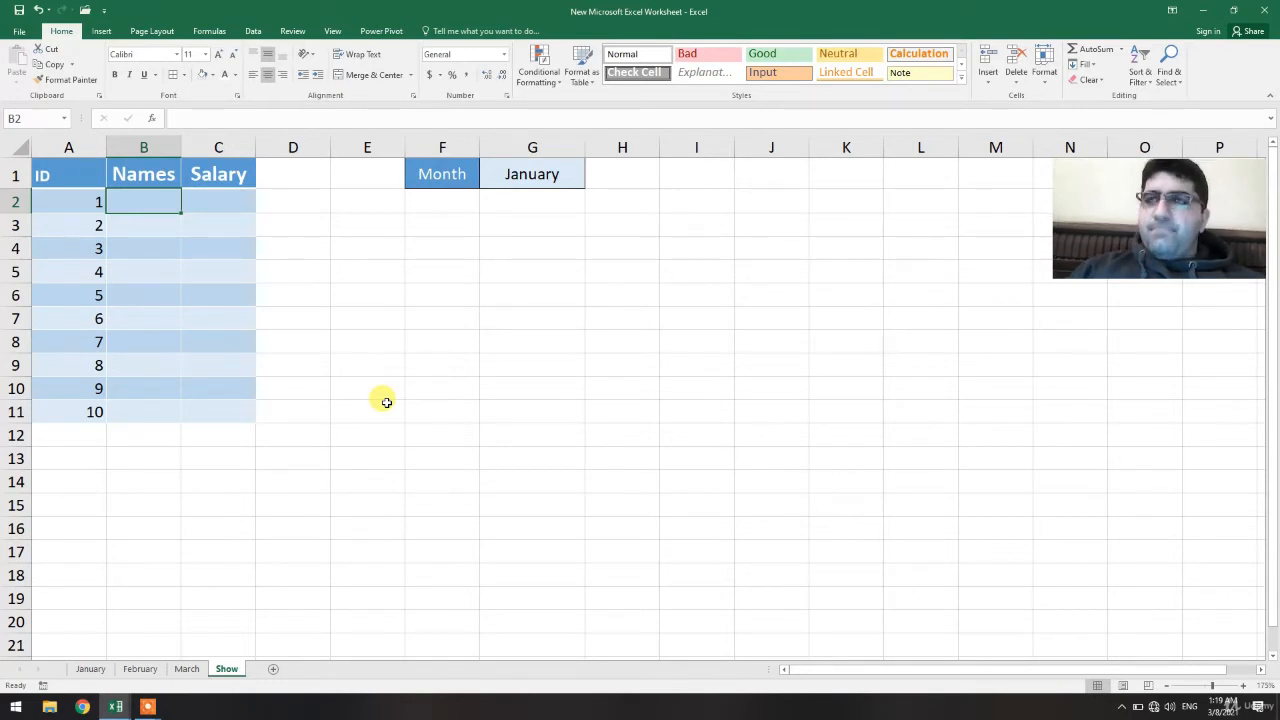
{"action": "type", "text": "="}
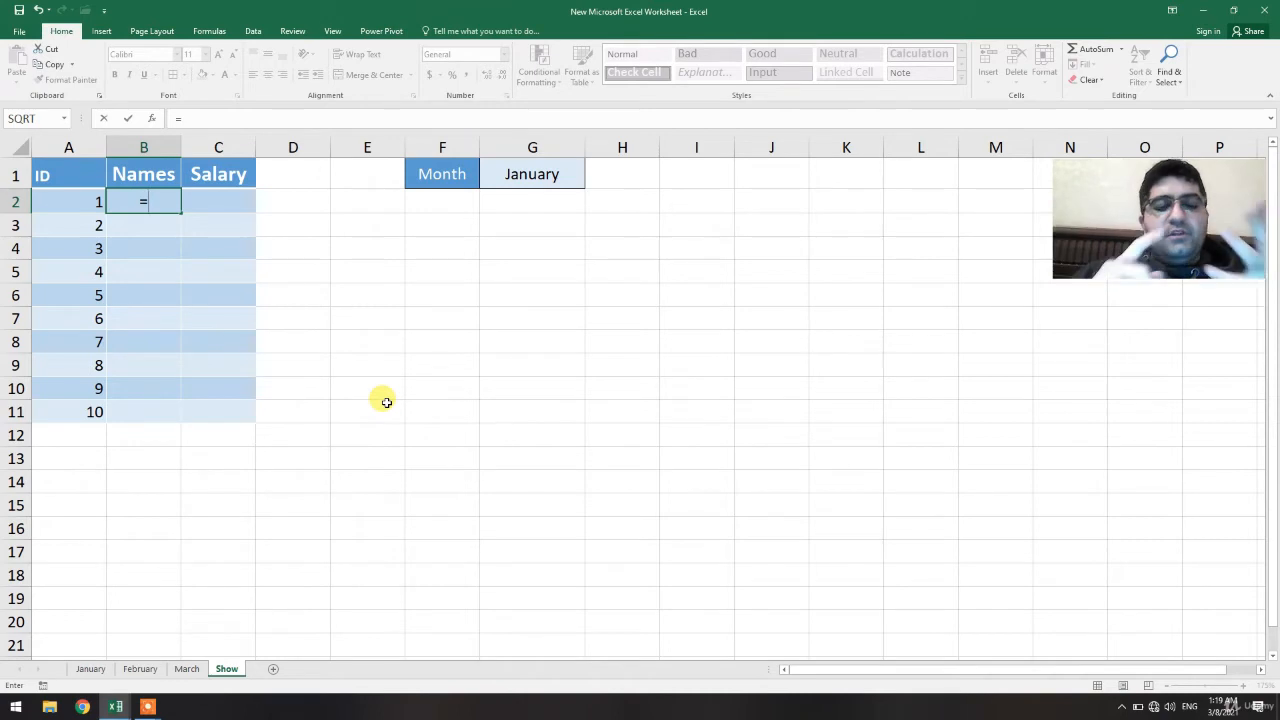
{"action": "left_click", "coordinate": [614, 251]}
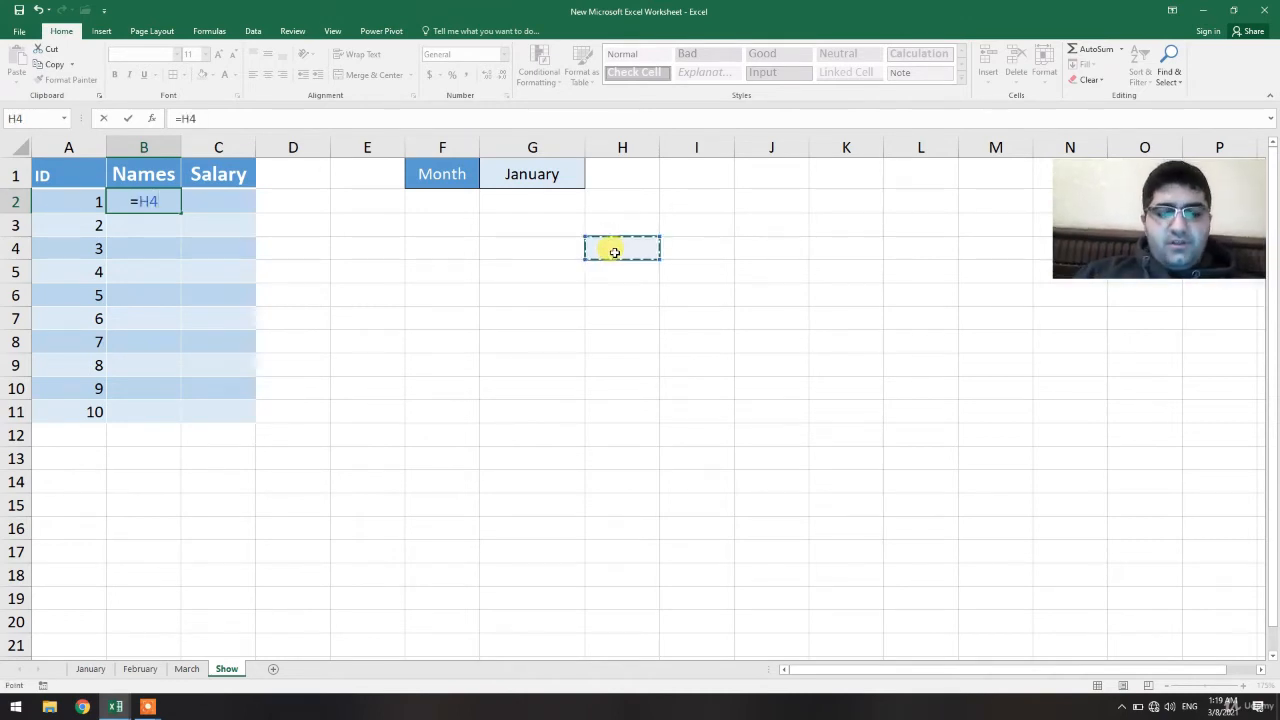
{"action": "key", "text": "Escape"}
List the function names Indirect, Row, Column and Address in cells H4 to H7
{"action": "left_click", "coordinate": [614, 251]}
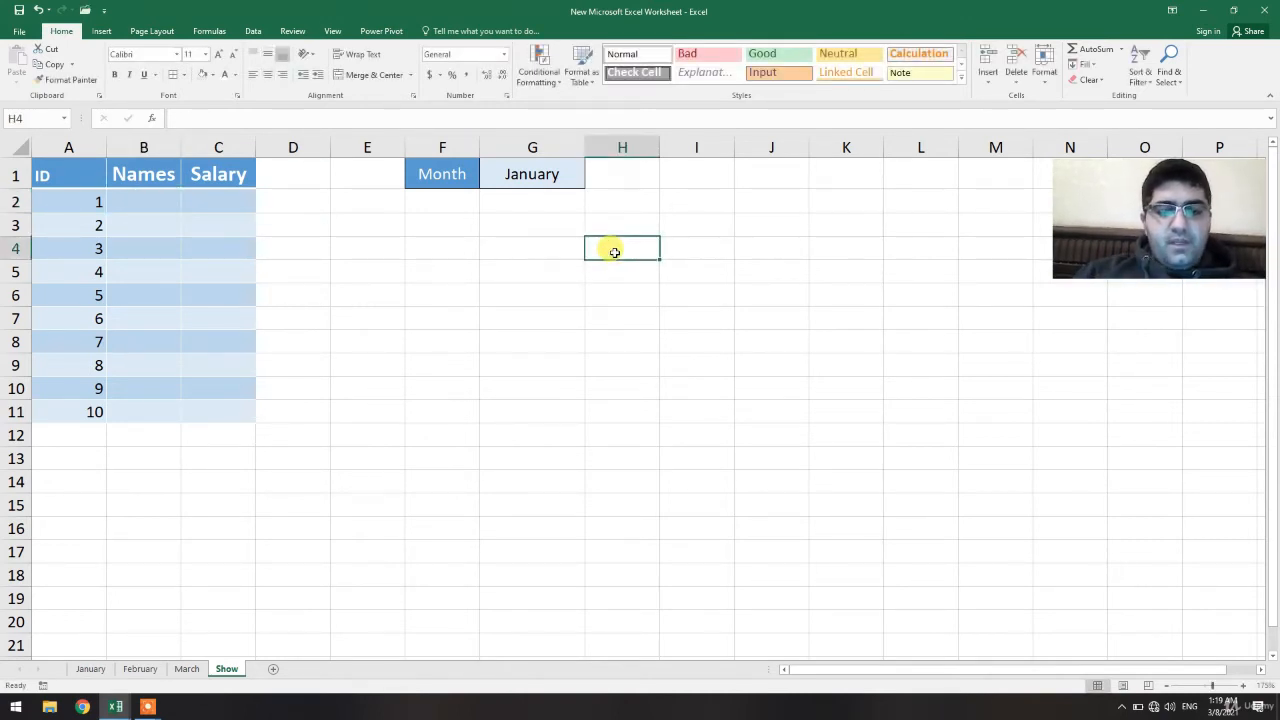
{"action": "type", "text": "Indirect"}
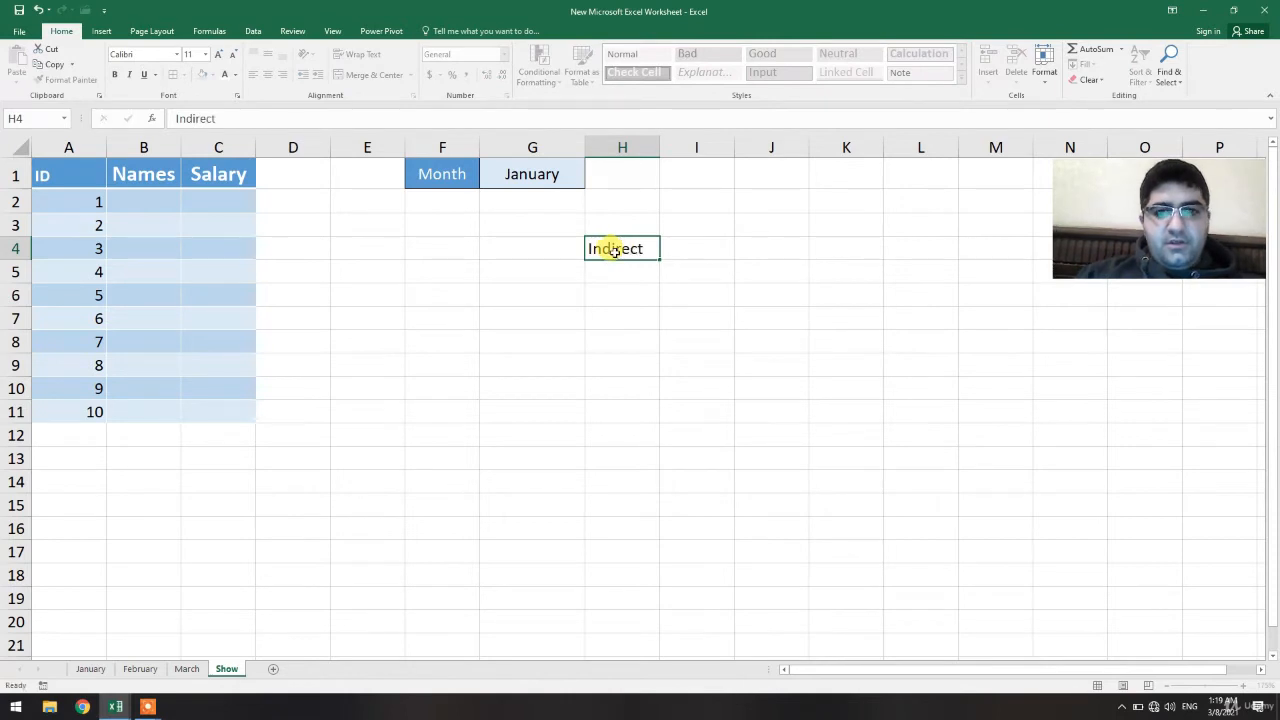
{"action": "key", "text": "Return"}
{"action": "type", "text": "Row"}
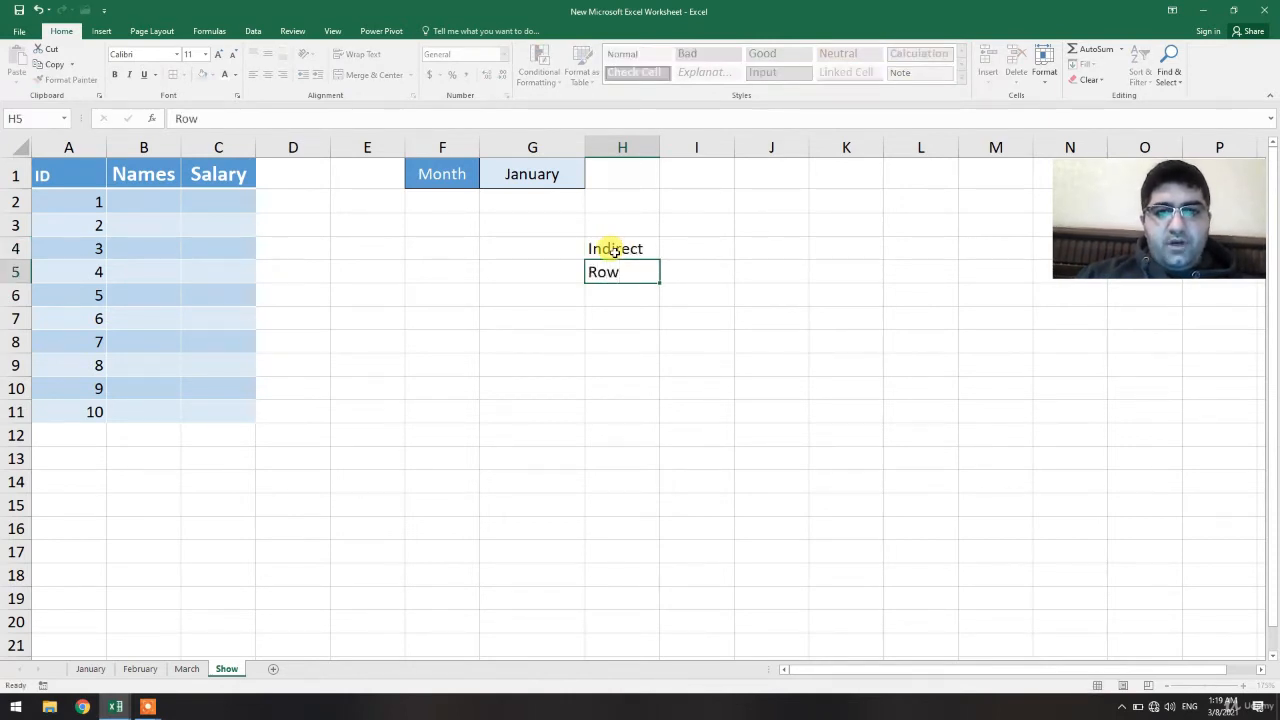
{"action": "key", "text": "Return"}
{"action": "type", "text": "Colum"}
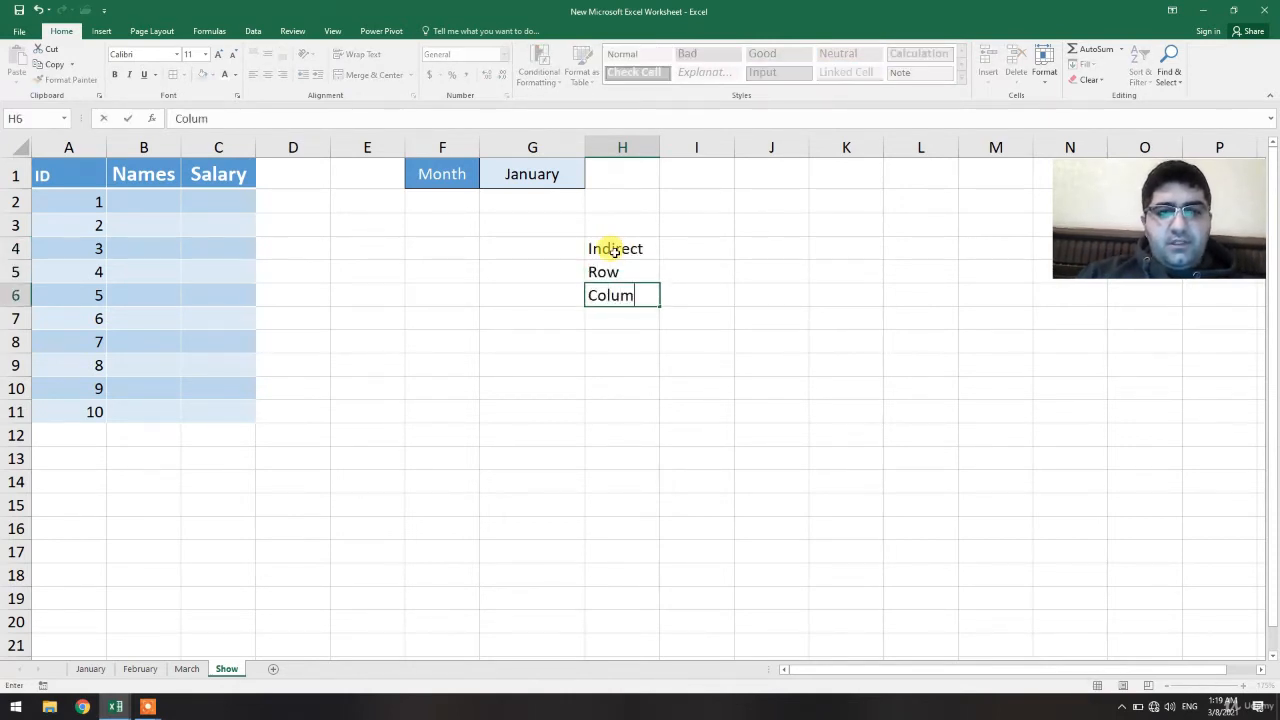
{"action": "type", "text": "n"}
{"action": "key", "text": "Return"}
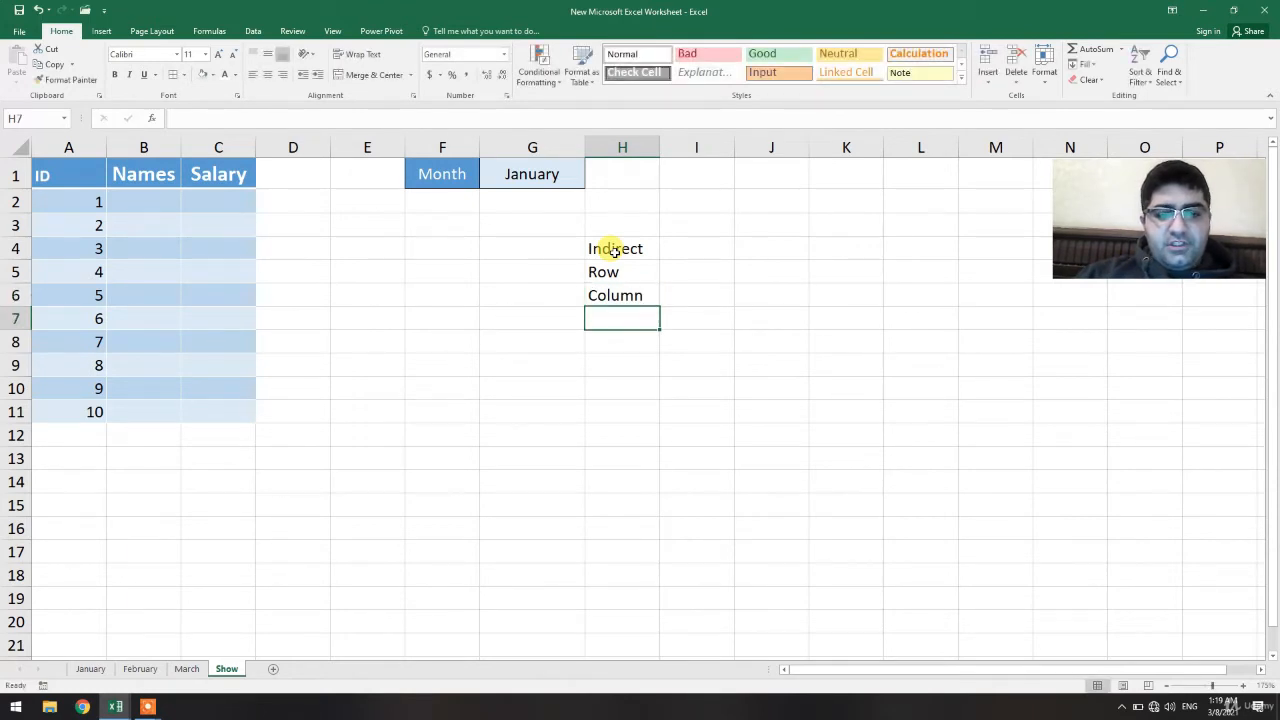
{"action": "type", "text": "Address"}
{"action": "key", "text": "Return"}
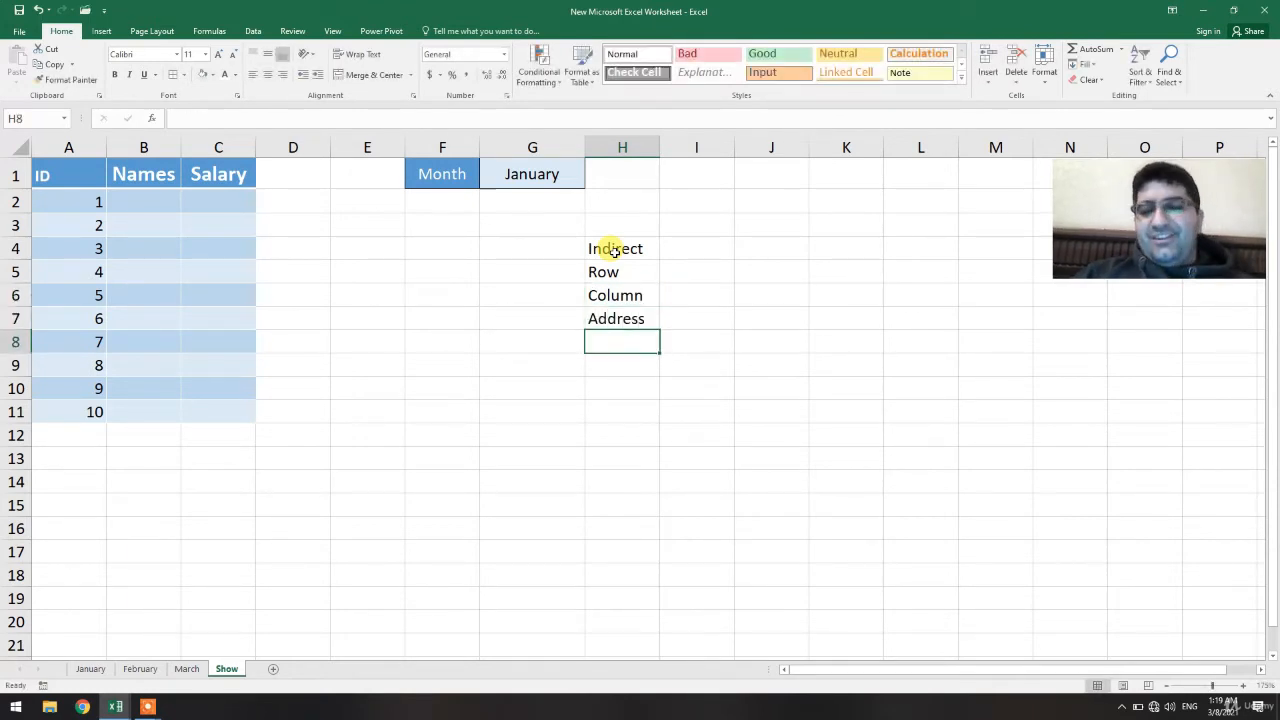
{"action": "left_click_drag", "start_coordinate": [614, 268], "coordinate": [617, 314]}
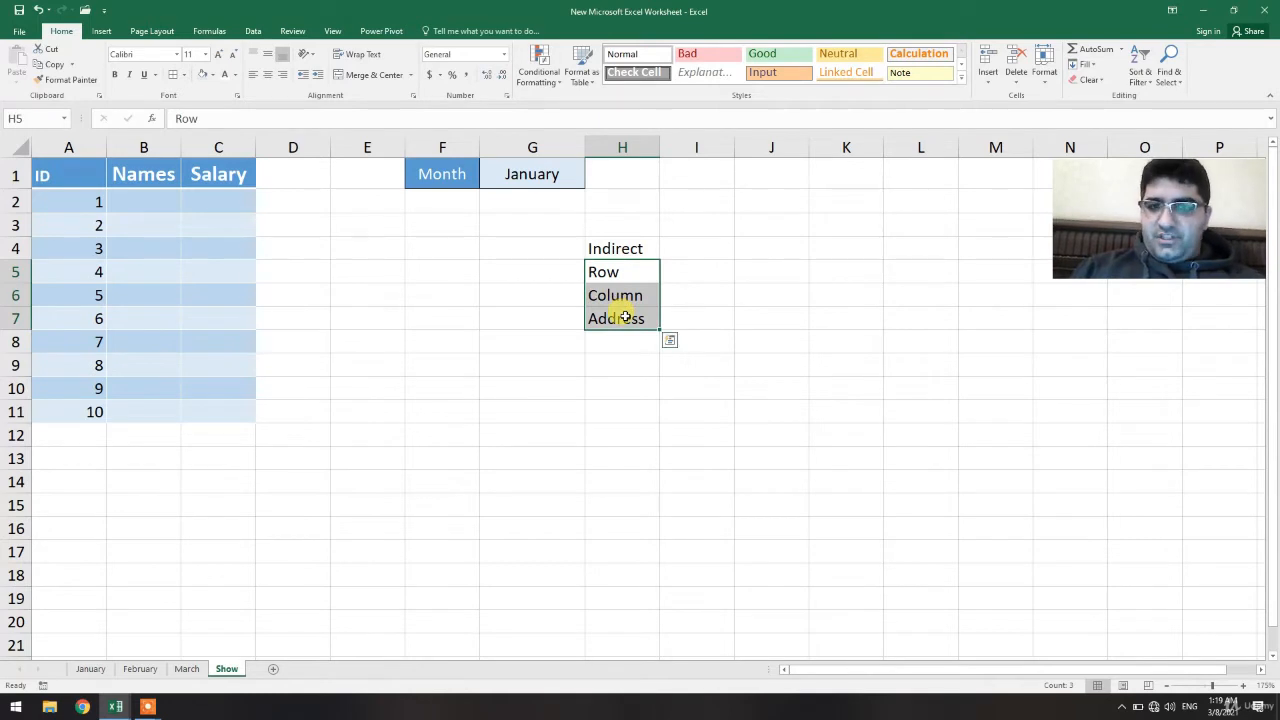
{"action": "left_click", "coordinate": [712, 291]}
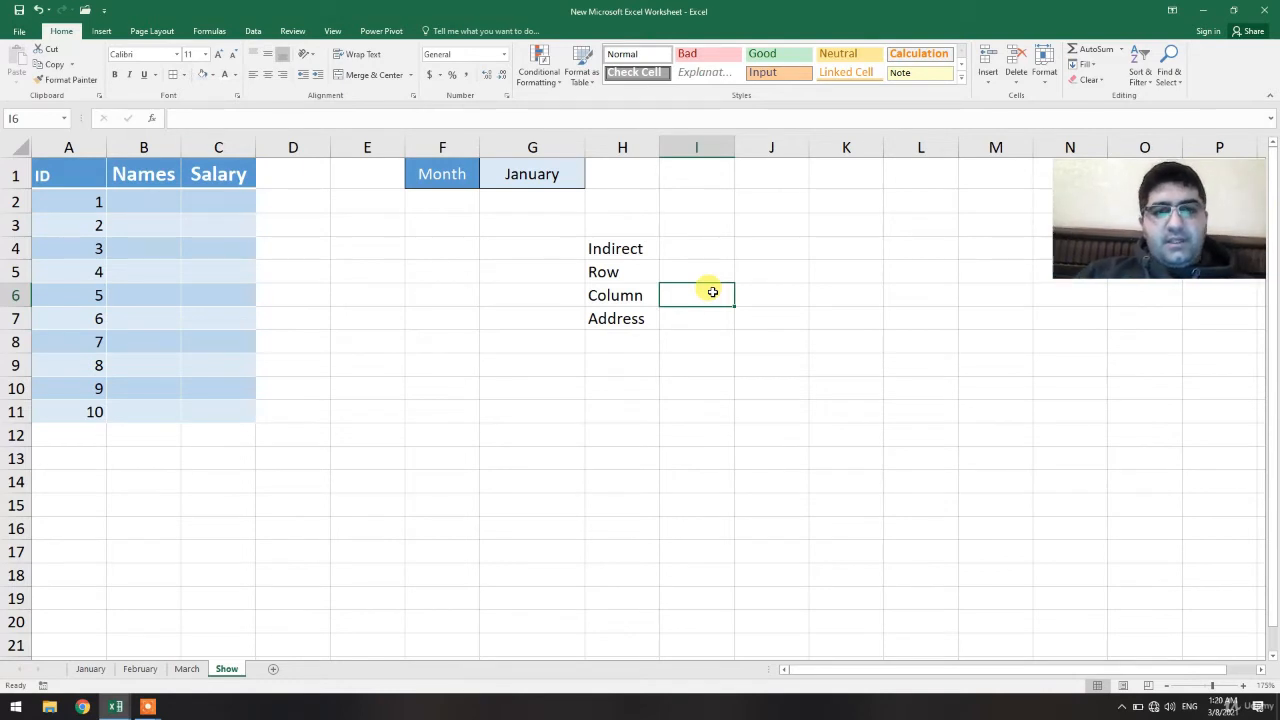
{"action": "left_click", "coordinate": [626, 318]}
{"action": "left_click", "coordinate": [612, 271]}
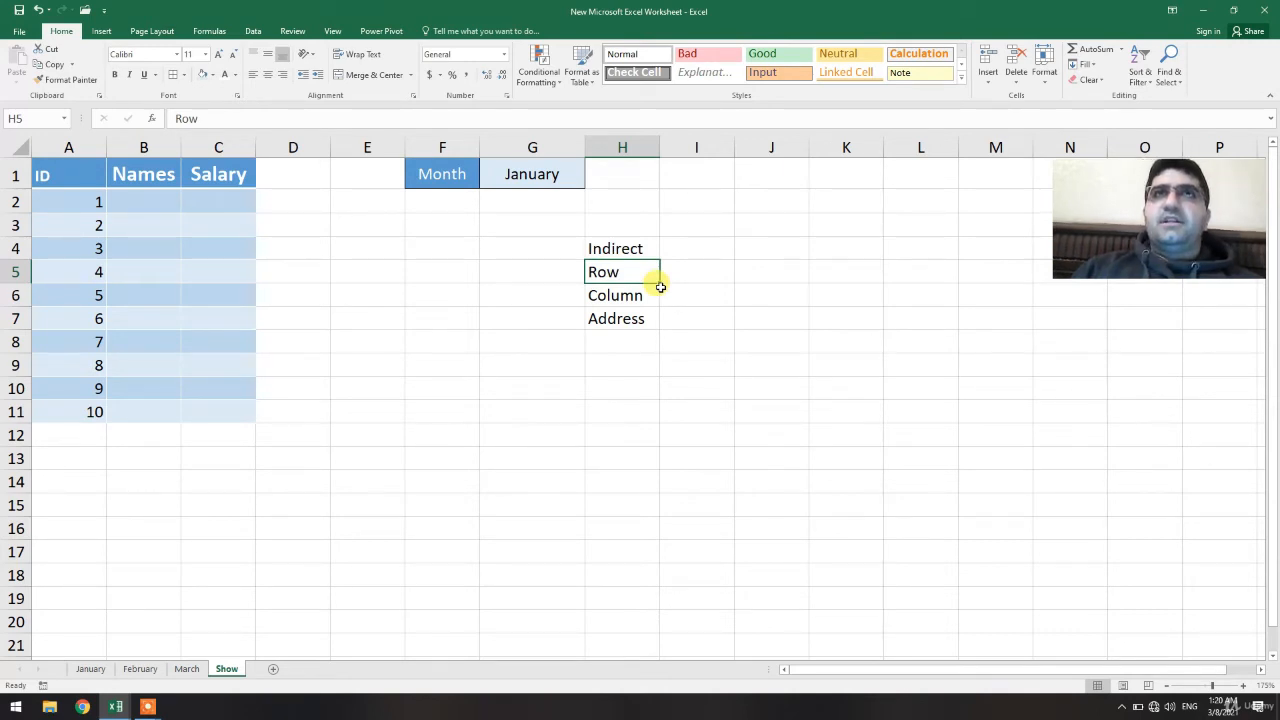
Enter the formula =ROW() in cell B2
{"action": "left_click", "coordinate": [144, 196]}
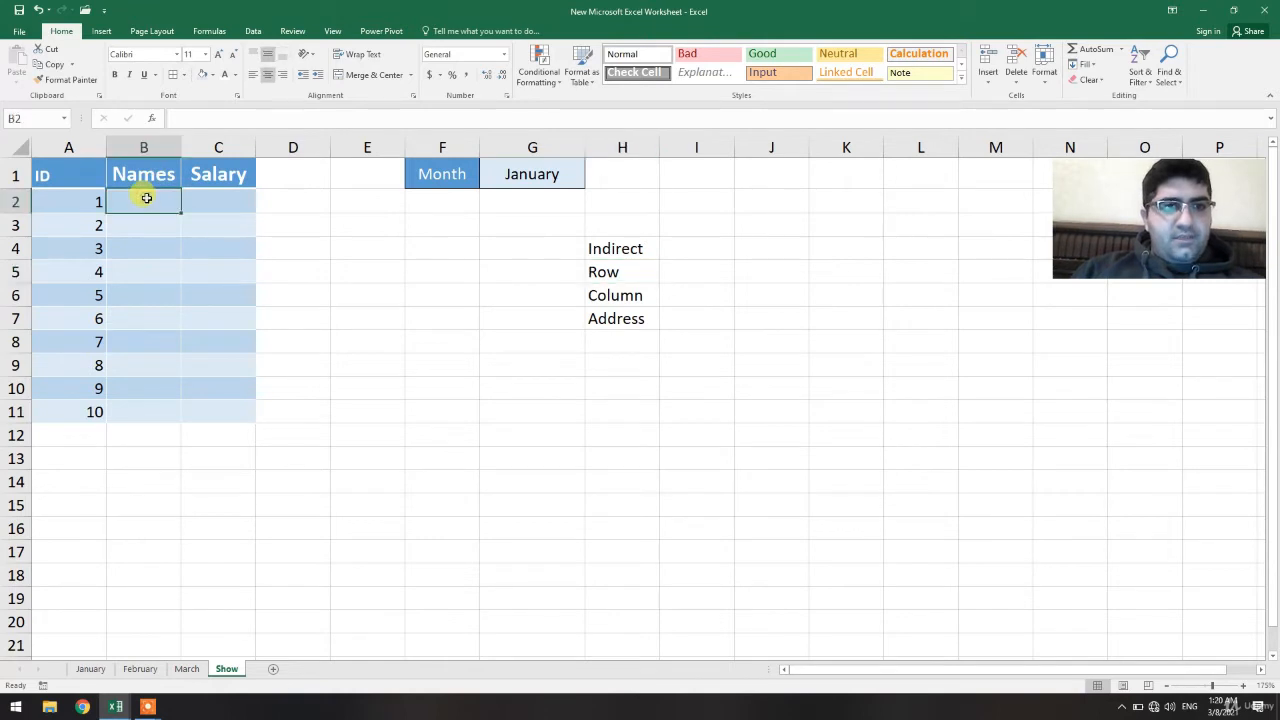
{"action": "type", "text": "=Row"}
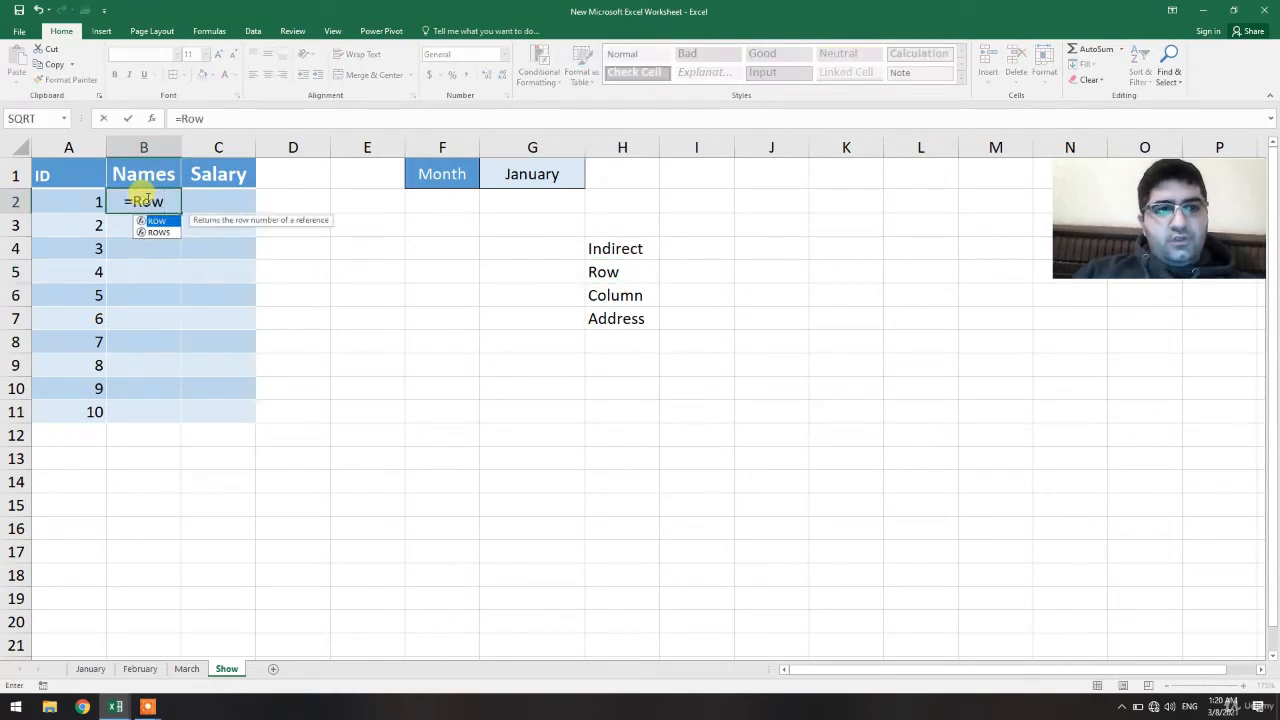
{"action": "double_click", "coordinate": [147, 222]}
{"action": "type", "text": ")"}
{"action": "key", "text": "Return"}
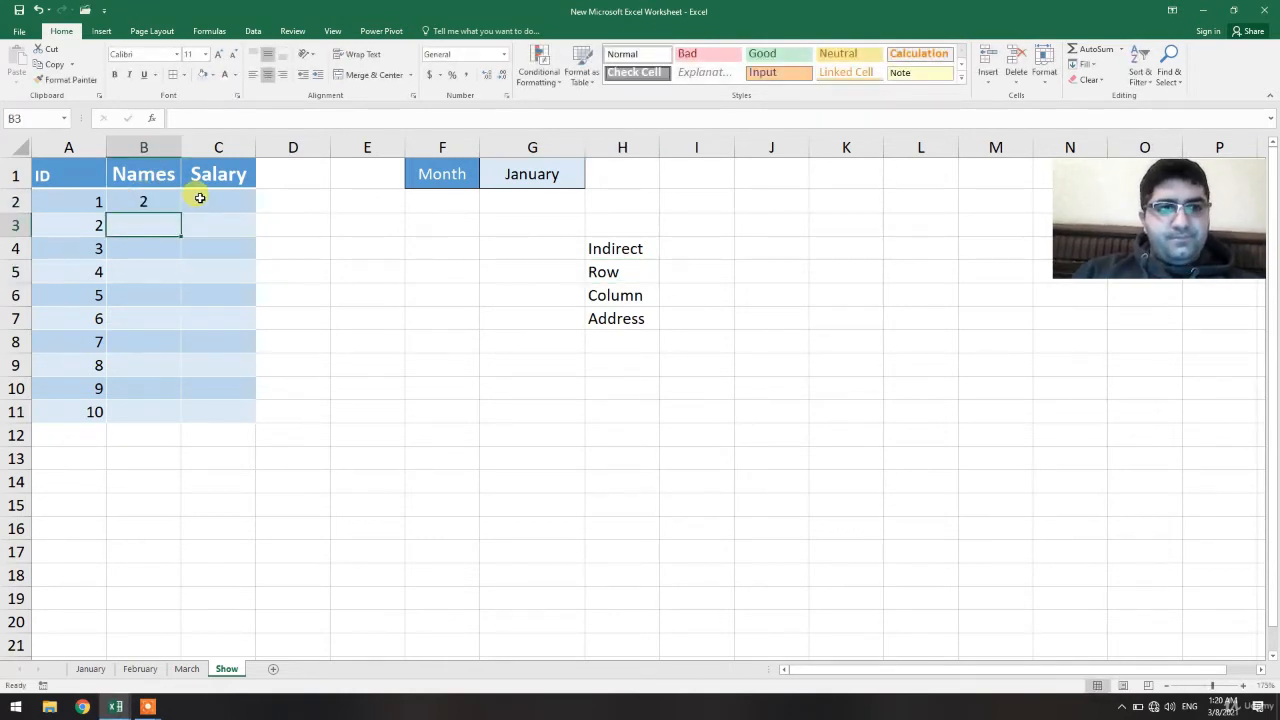
Replace B2's formula with =COLUMN()
{"action": "left_click", "coordinate": [160, 202]}
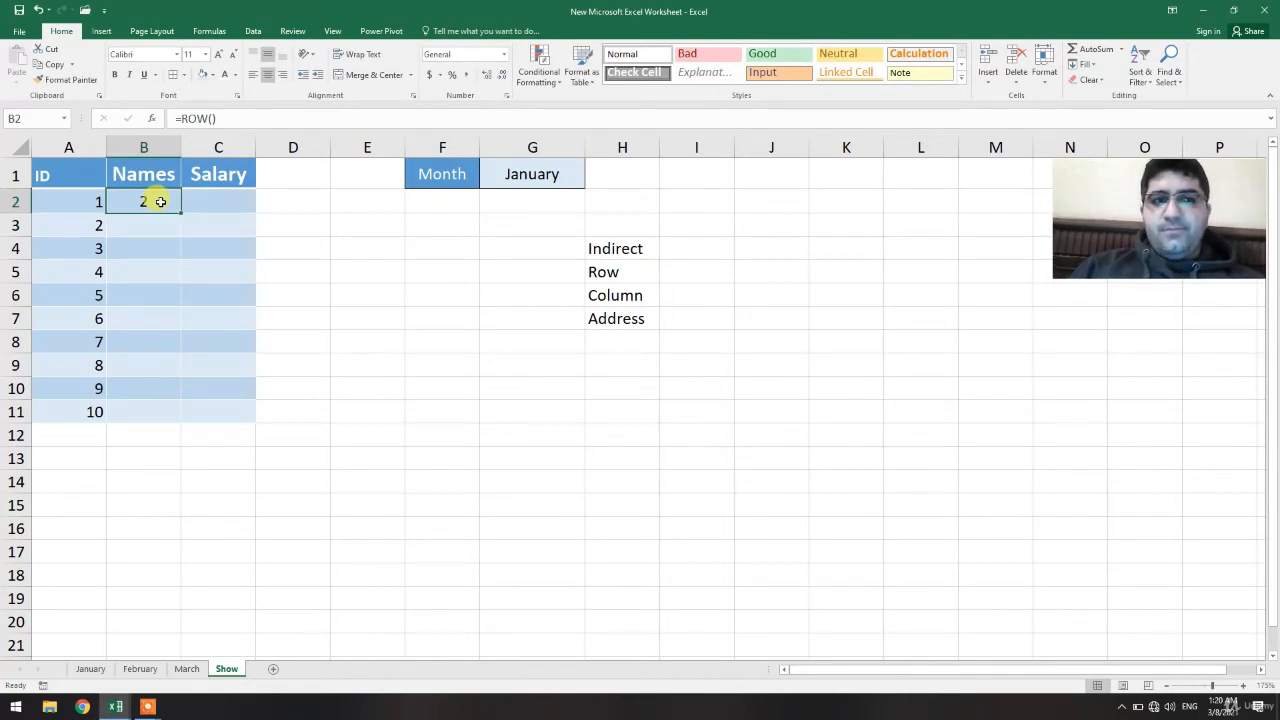
{"action": "type", "text": "=Col"}
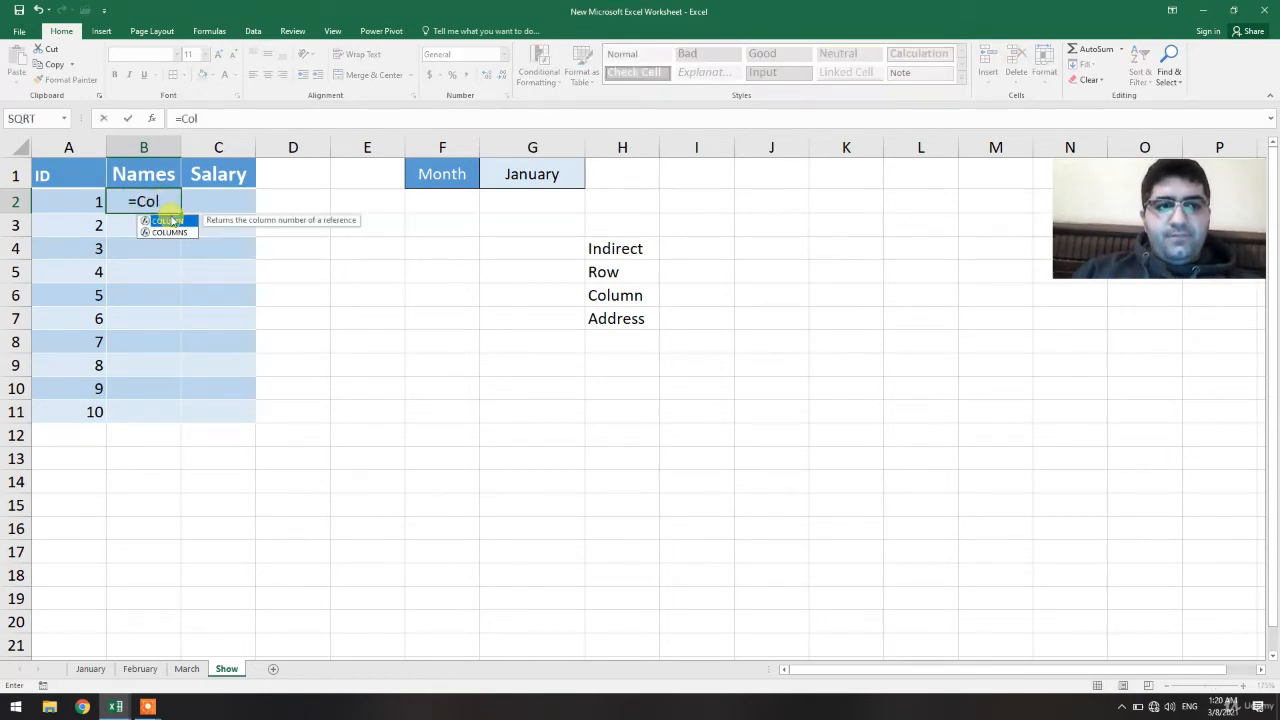
{"action": "double_click", "coordinate": [172, 220]}
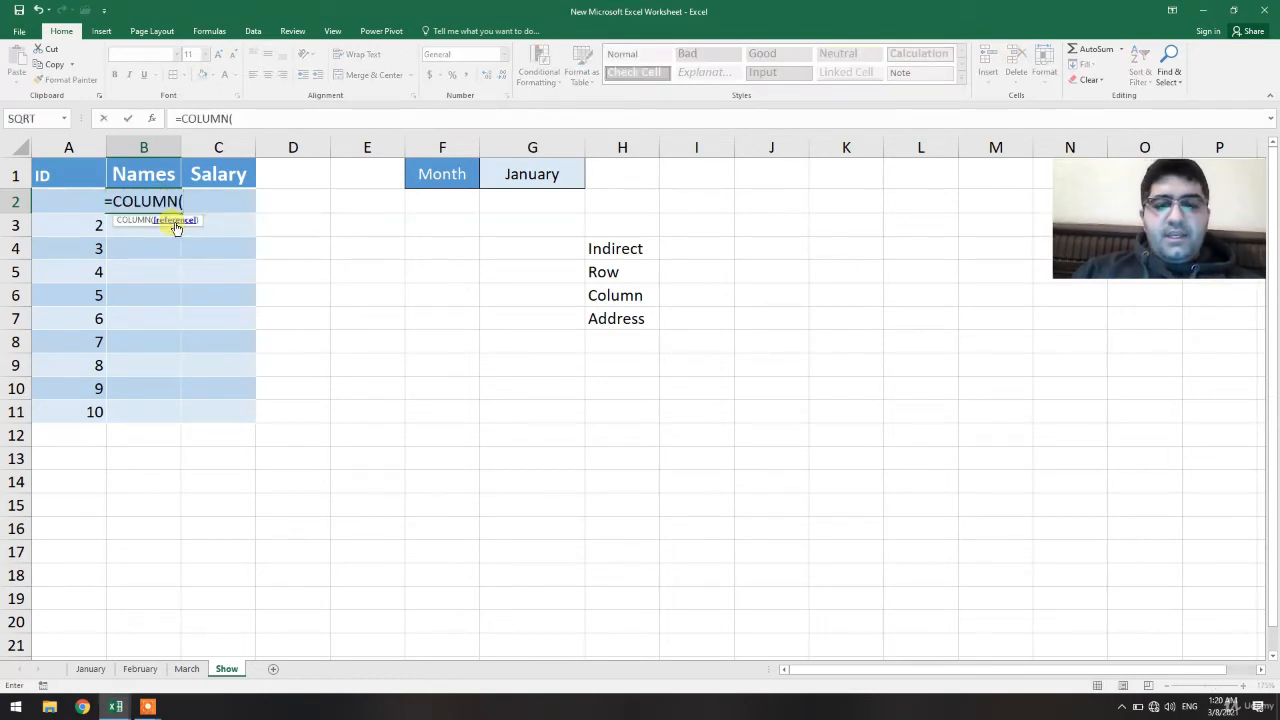
{"action": "key", "text": "Return"}
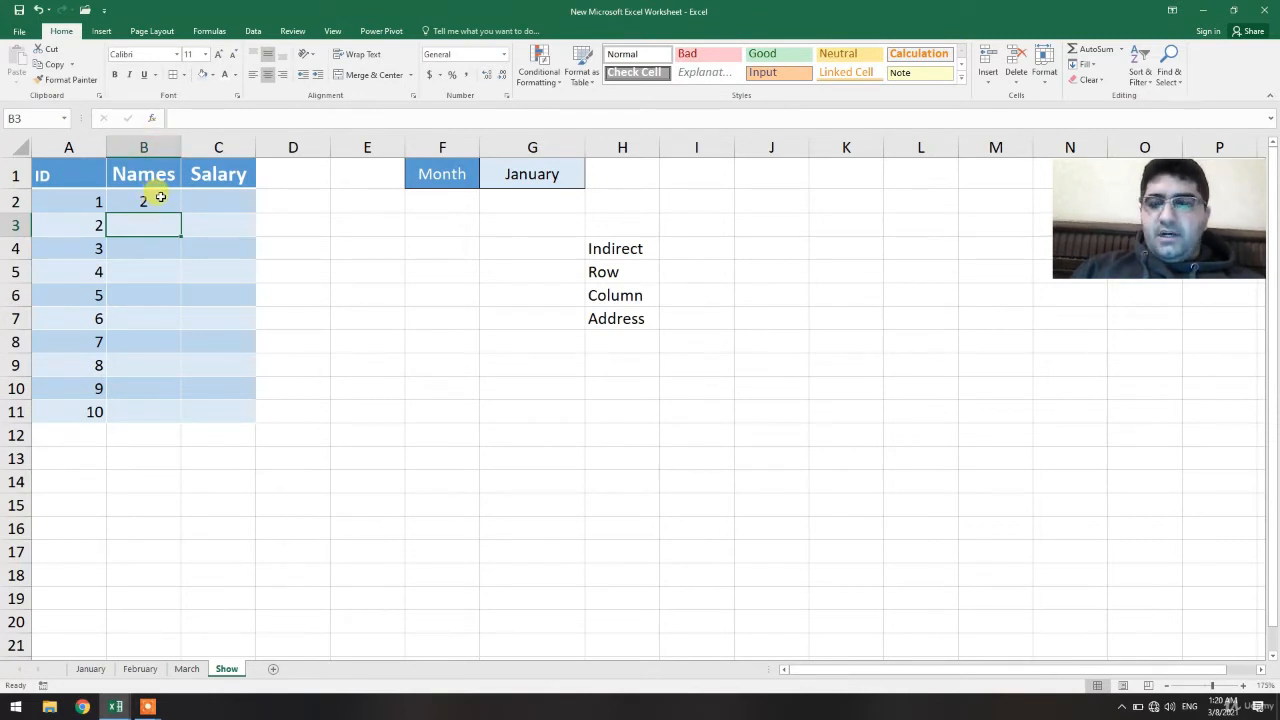
Replace B2's formula with =ADDRESS(2,2)
{"action": "left_click", "coordinate": [128, 203]}
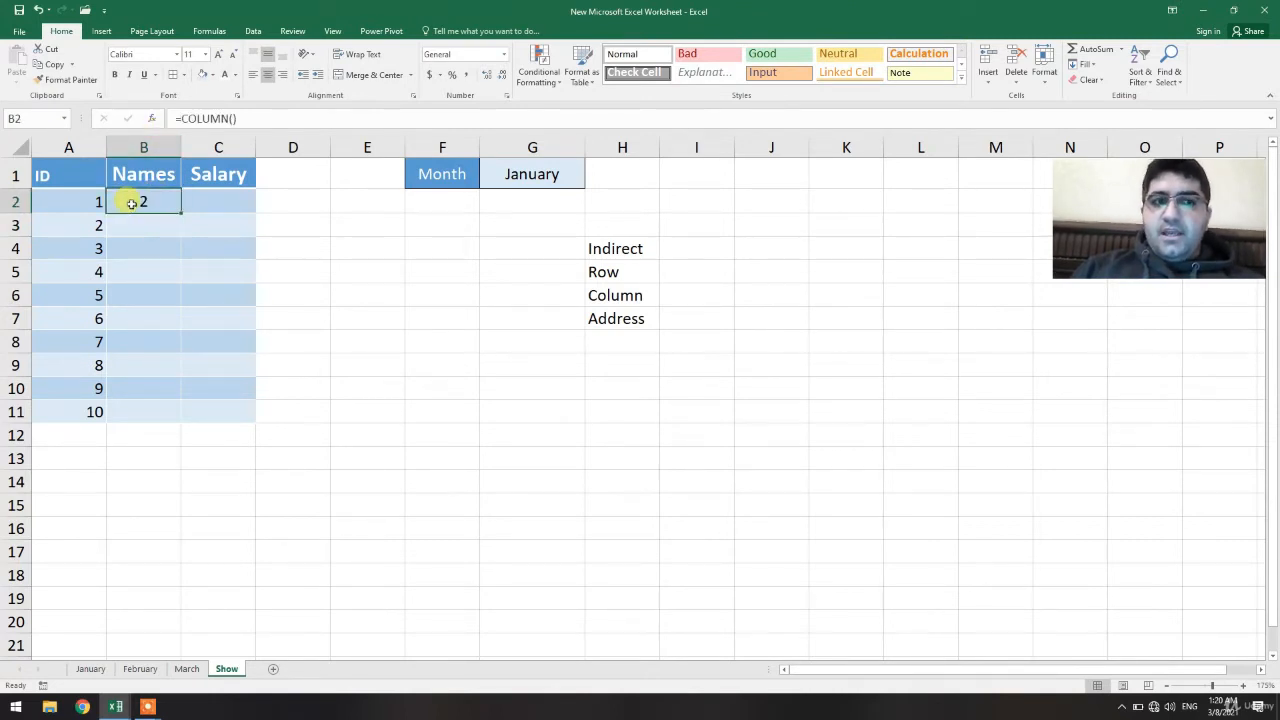
{"action": "type", "text": "="}
{"action": "key", "text": "BackSpace"}
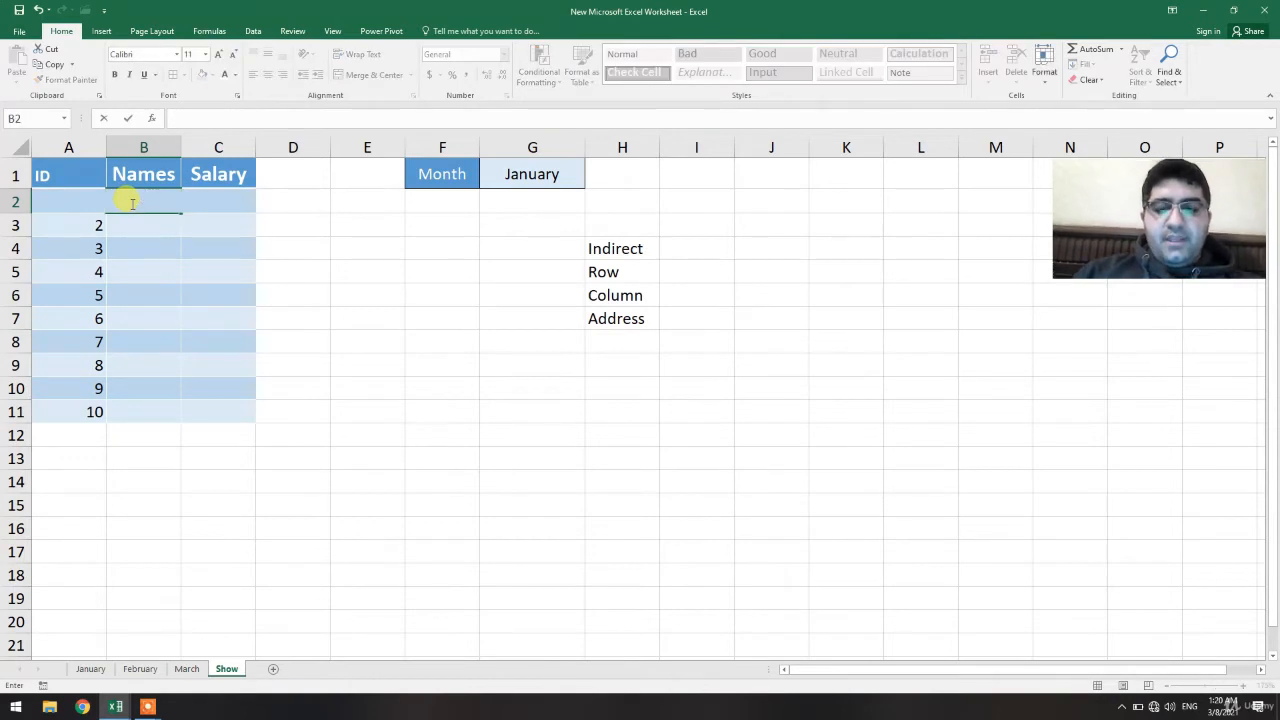
{"action": "type", "text": "=Add"}
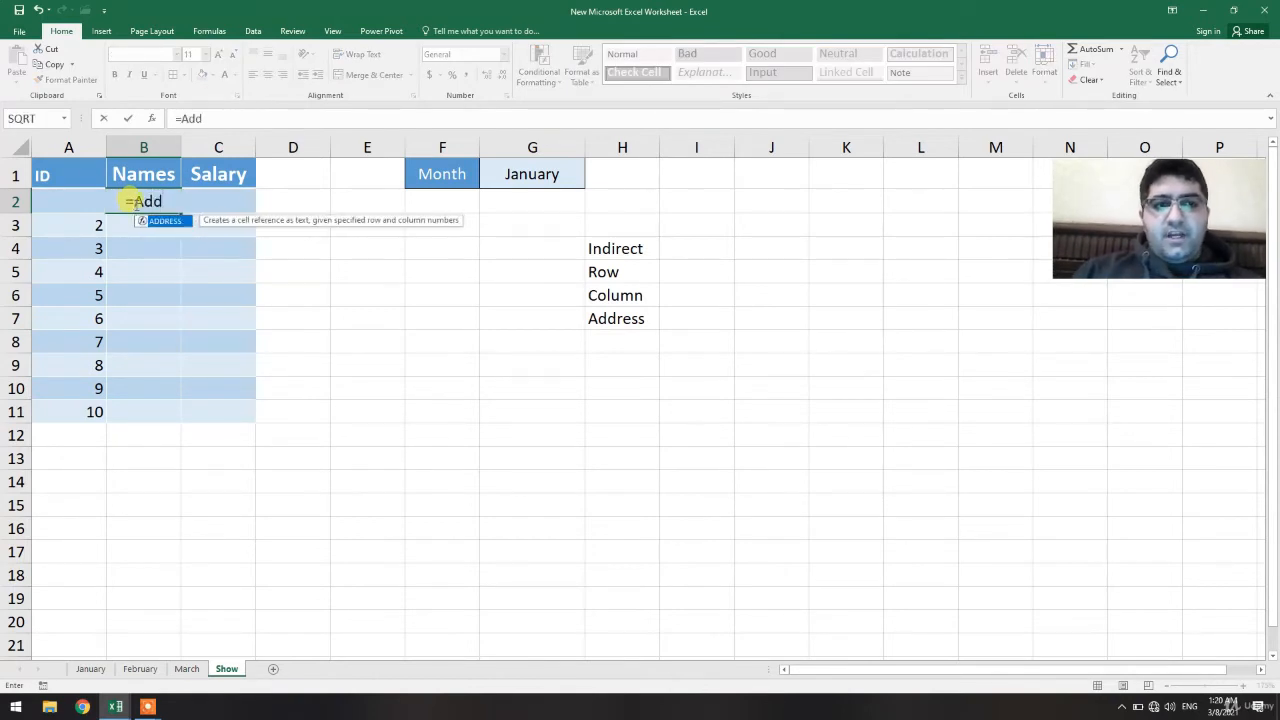
{"action": "double_click", "coordinate": [171, 221]}
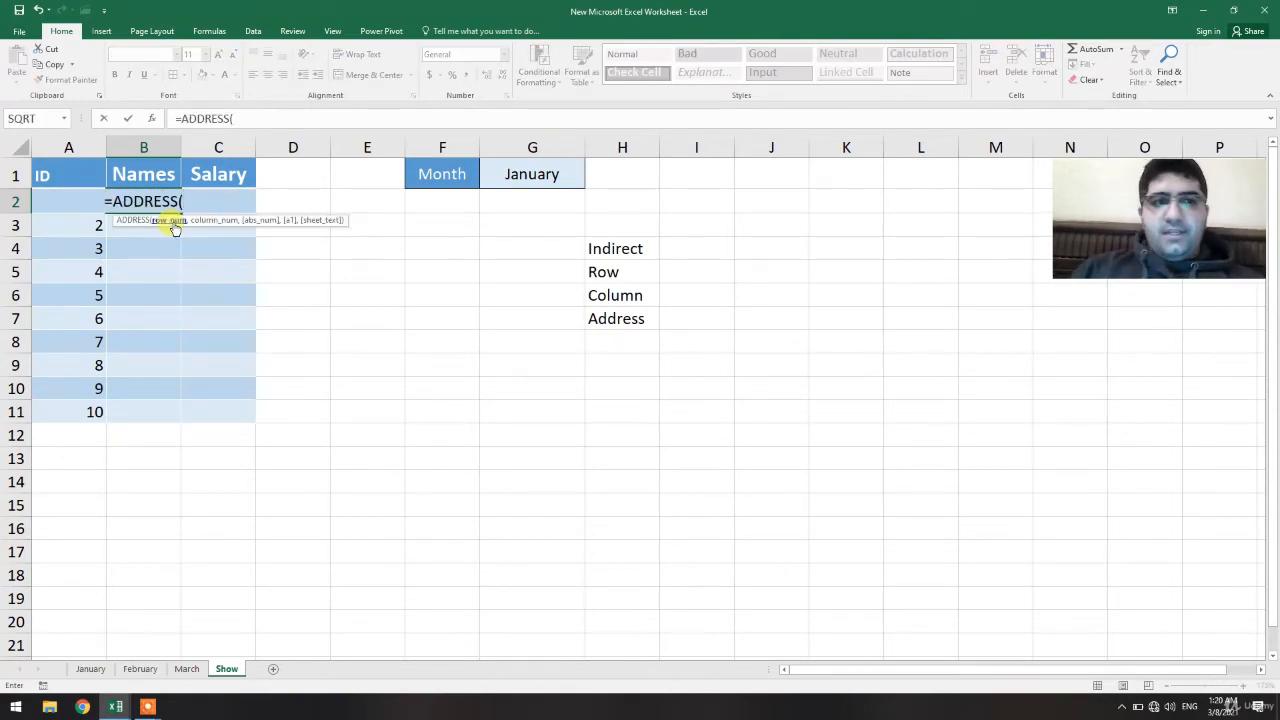
{"action": "type", "text": "2,2"}
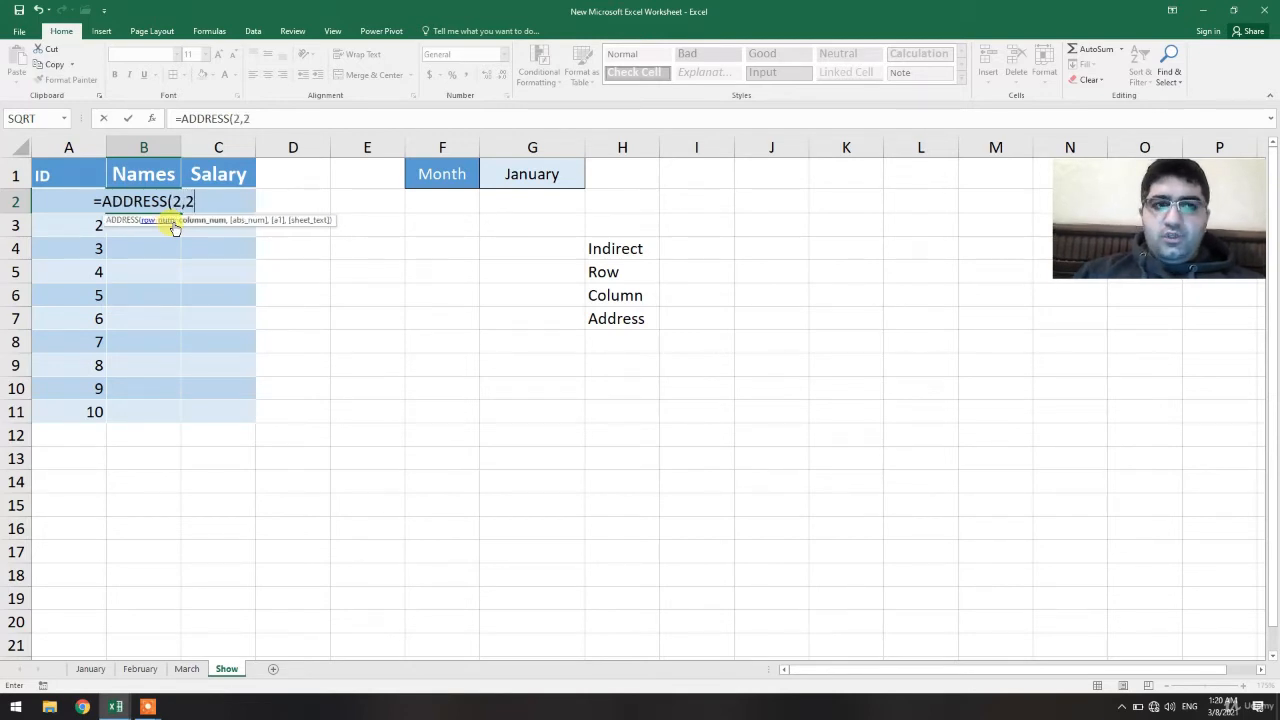
{"action": "key", "text": "Return"}
Clear the contents of cell B2
{"action": "left_click", "coordinate": [160, 201]}
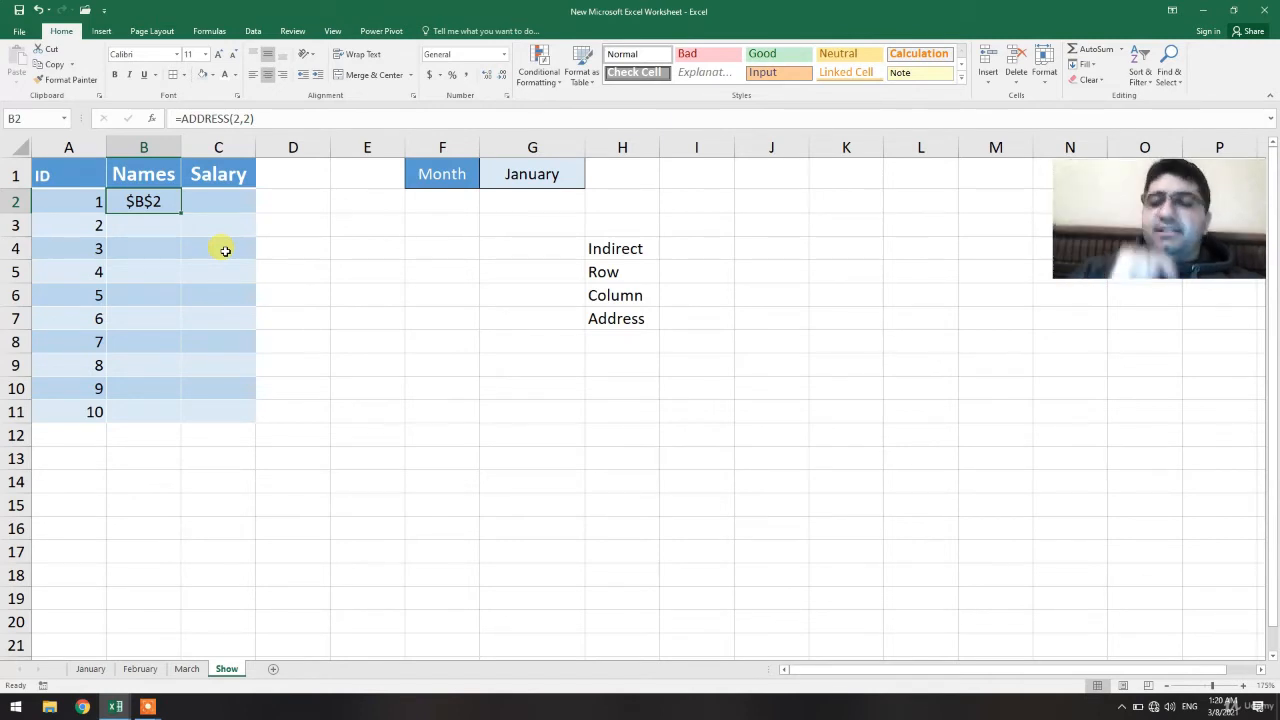
{"action": "key", "text": "BackSpace"}
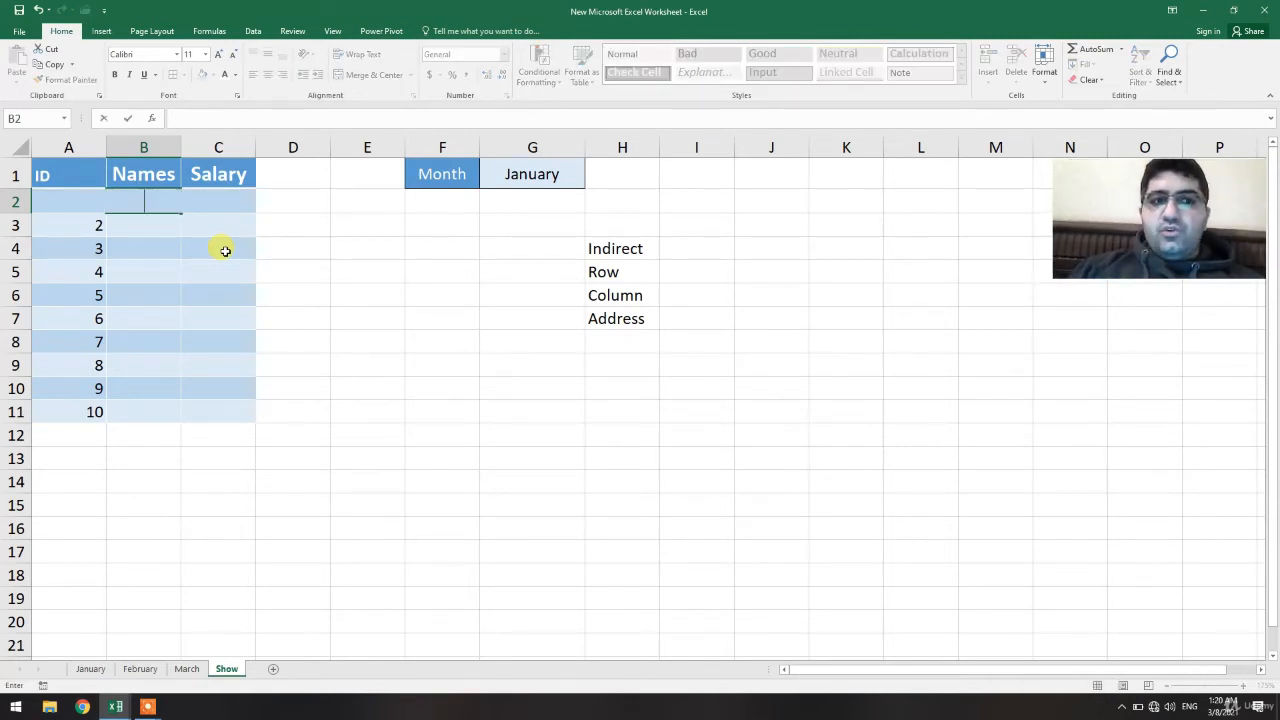
{"action": "key", "text": "Return"}
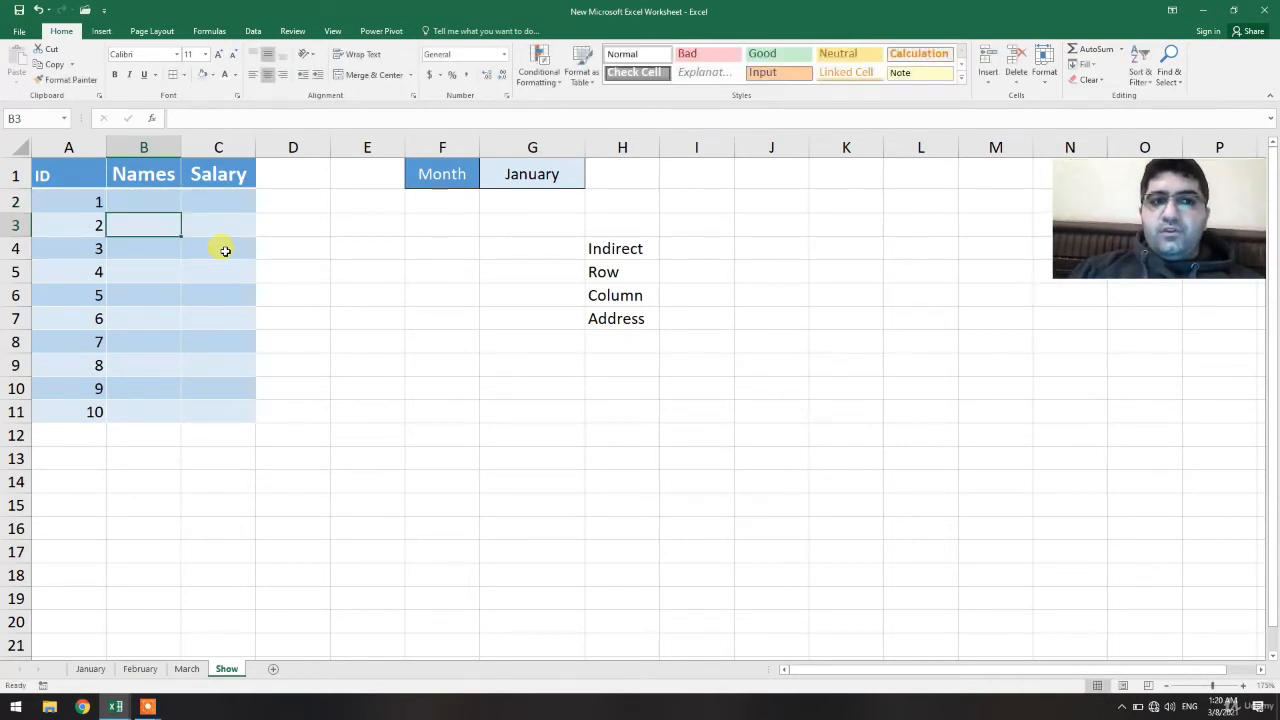
Enter the formula =INDIRECT("January!B2") in cell H10
{"action": "left_click", "coordinate": [607, 384]}
{"action": "type", "text": "=IC"}
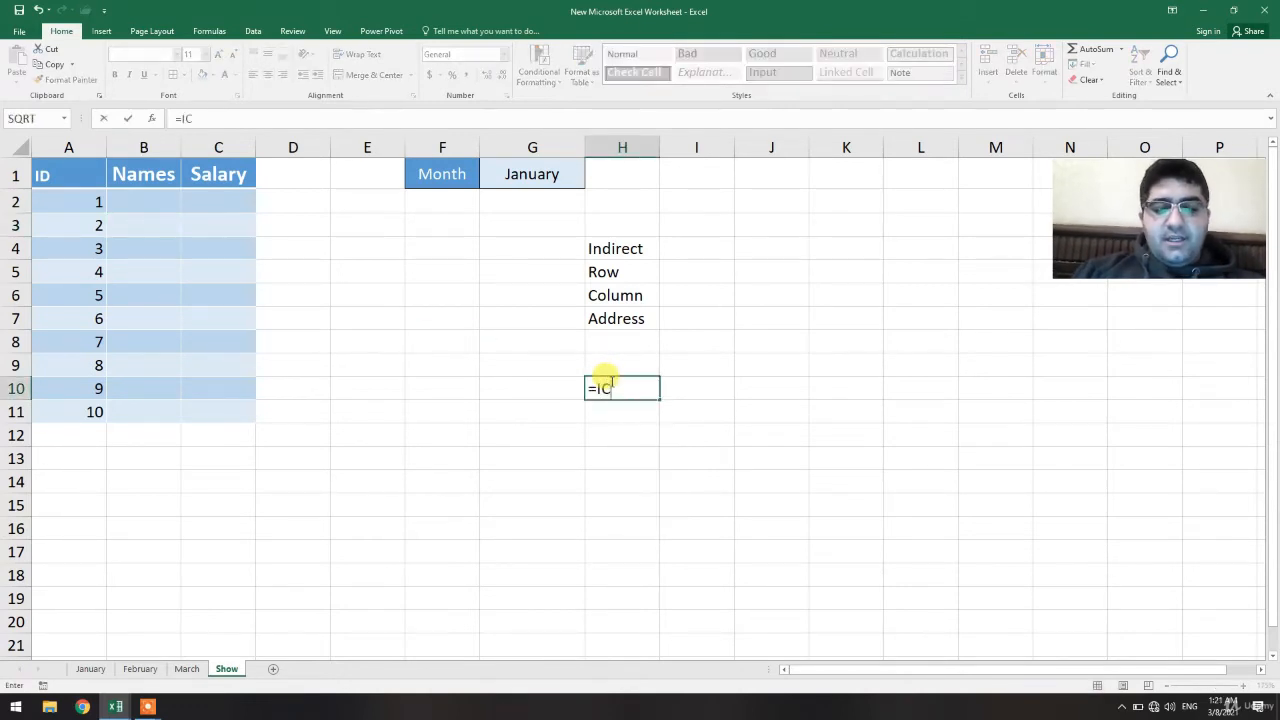
{"action": "key", "text": "BackSpace"}
{"action": "type", "text": "n"}
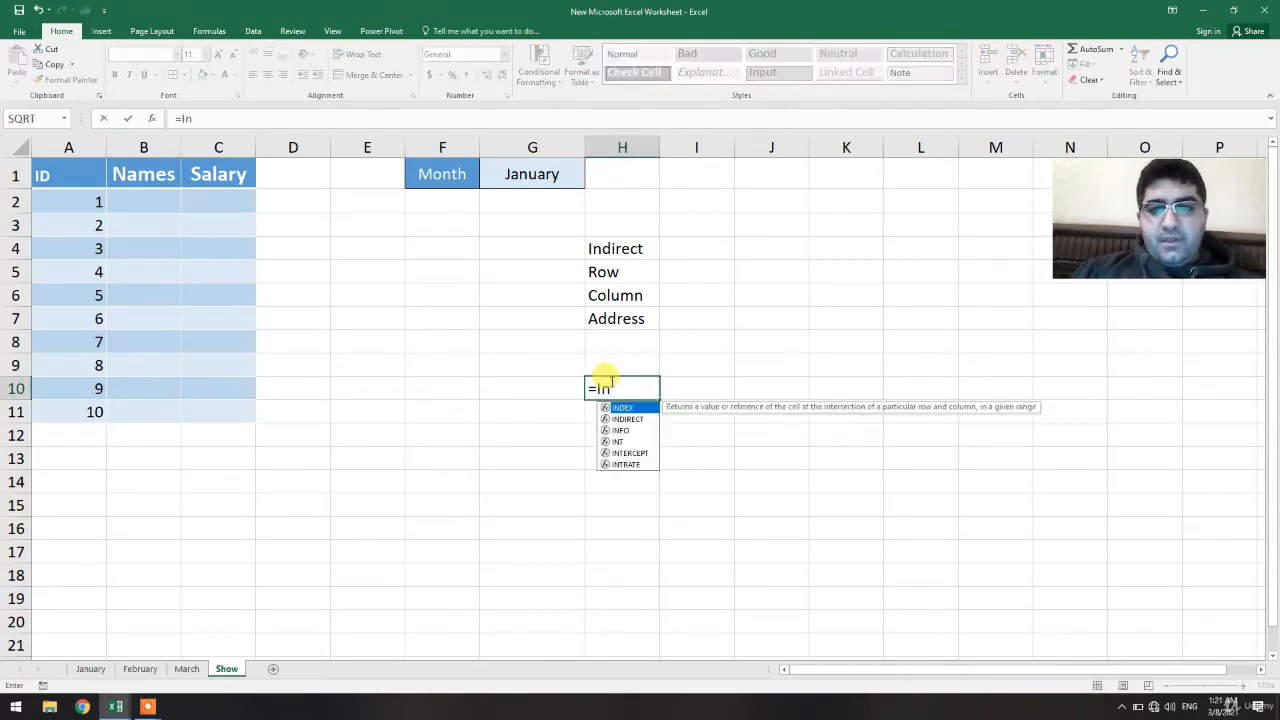
{"action": "double_click", "coordinate": [624, 418]}
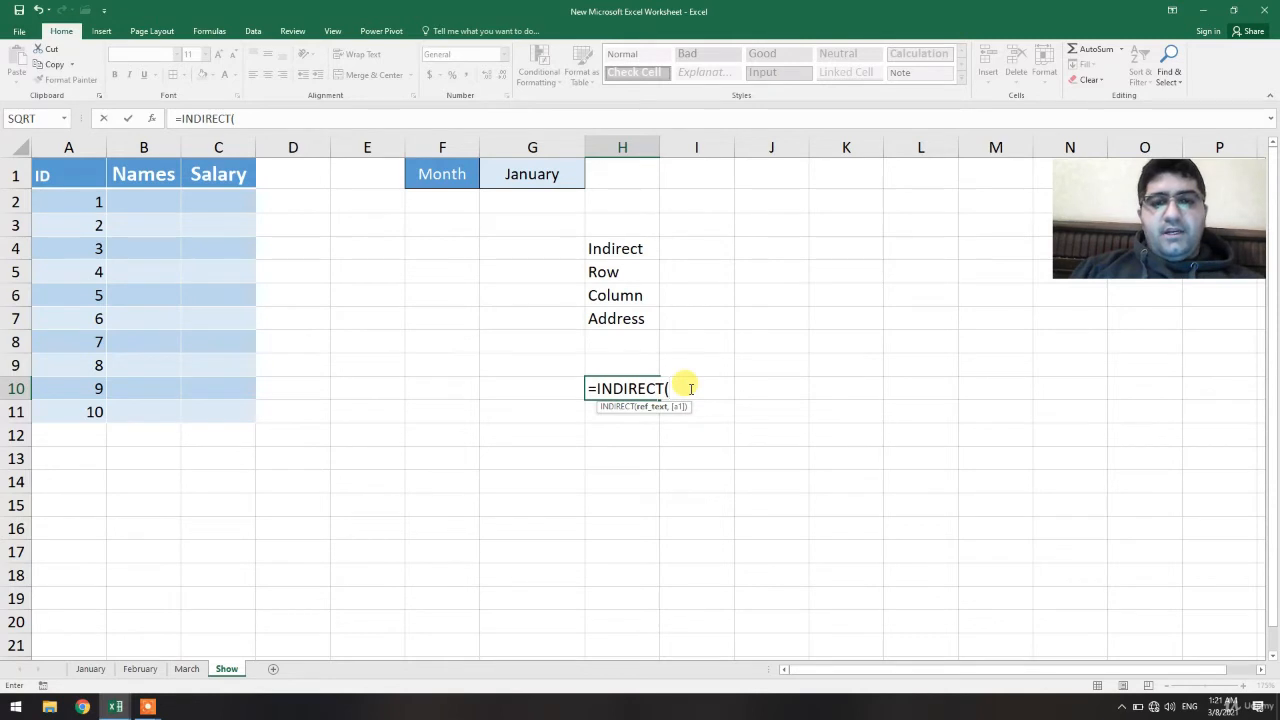
{"action": "type", "text": "\""}
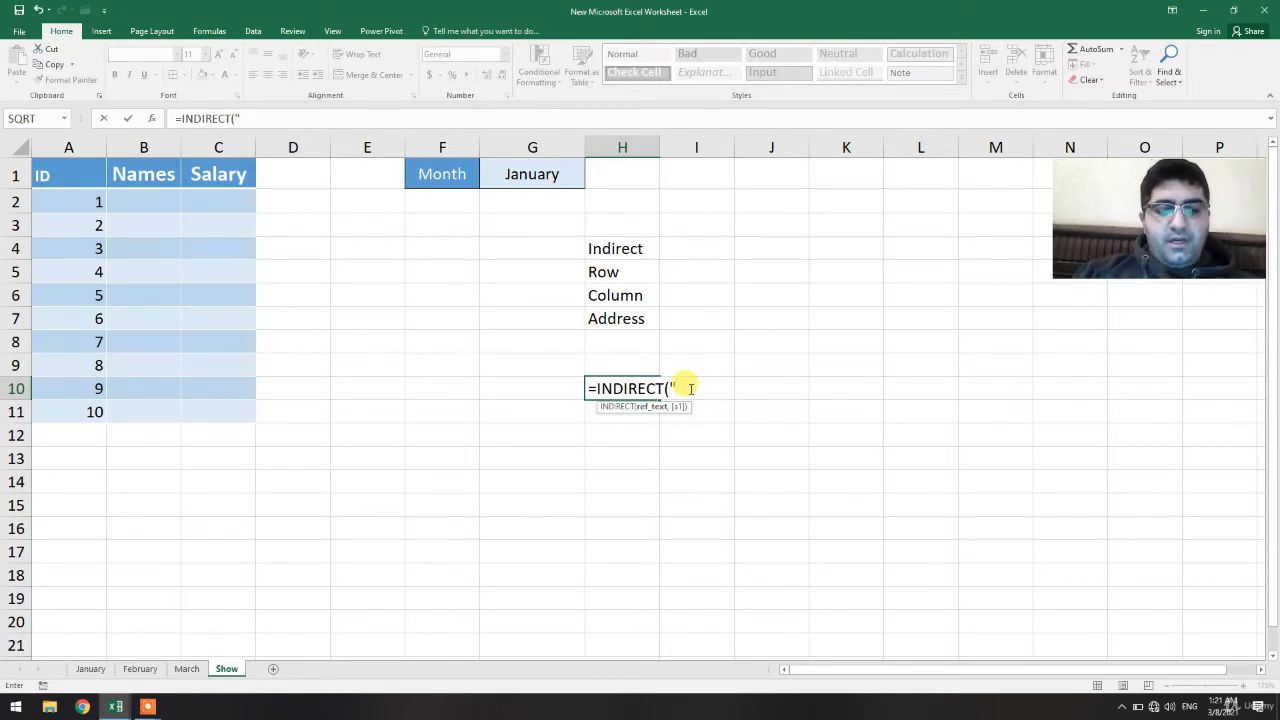
{"action": "type", "text": "A"}
{"action": "key", "text": "BackSpace"}
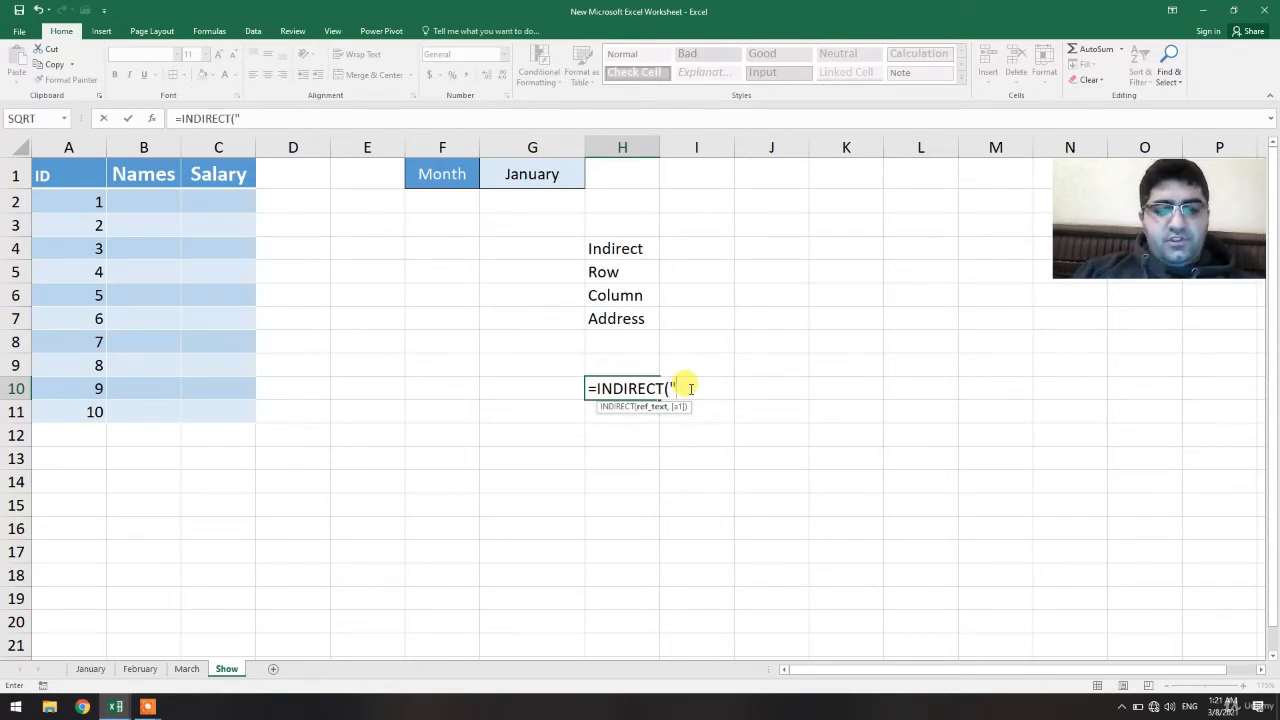
{"action": "type", "text": "Ja"}
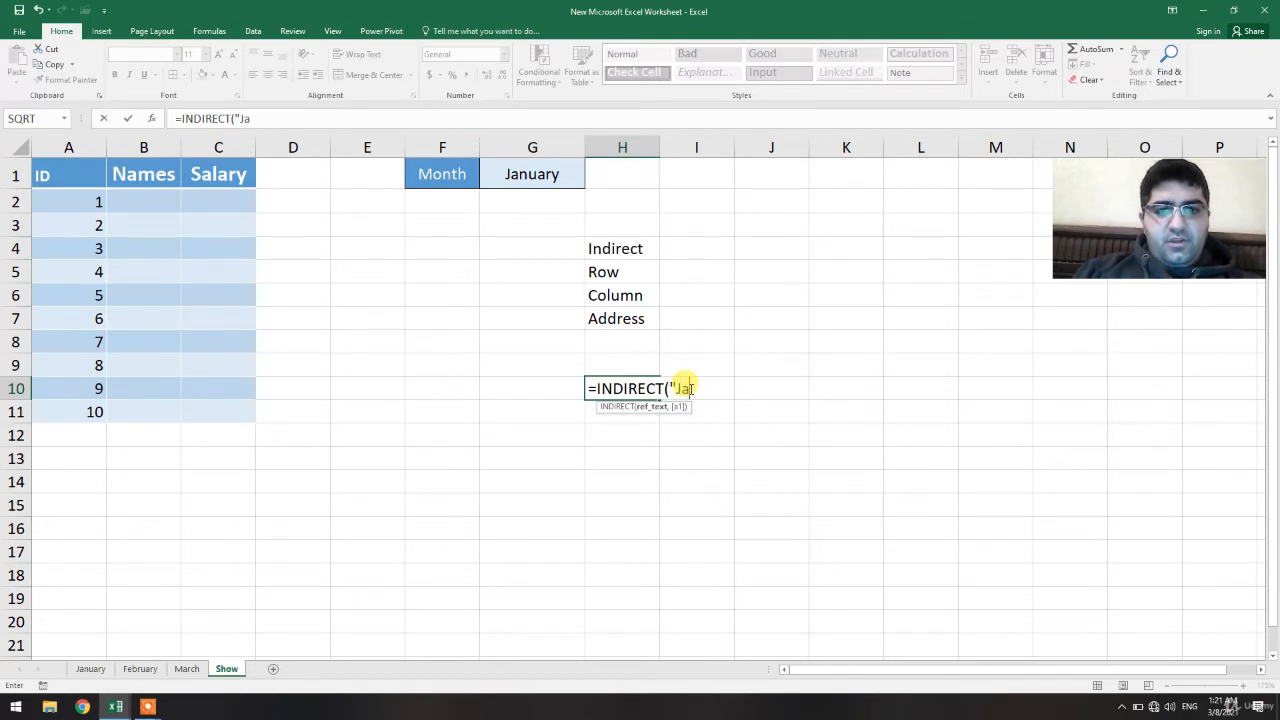
{"action": "type", "text": "nuary\""}
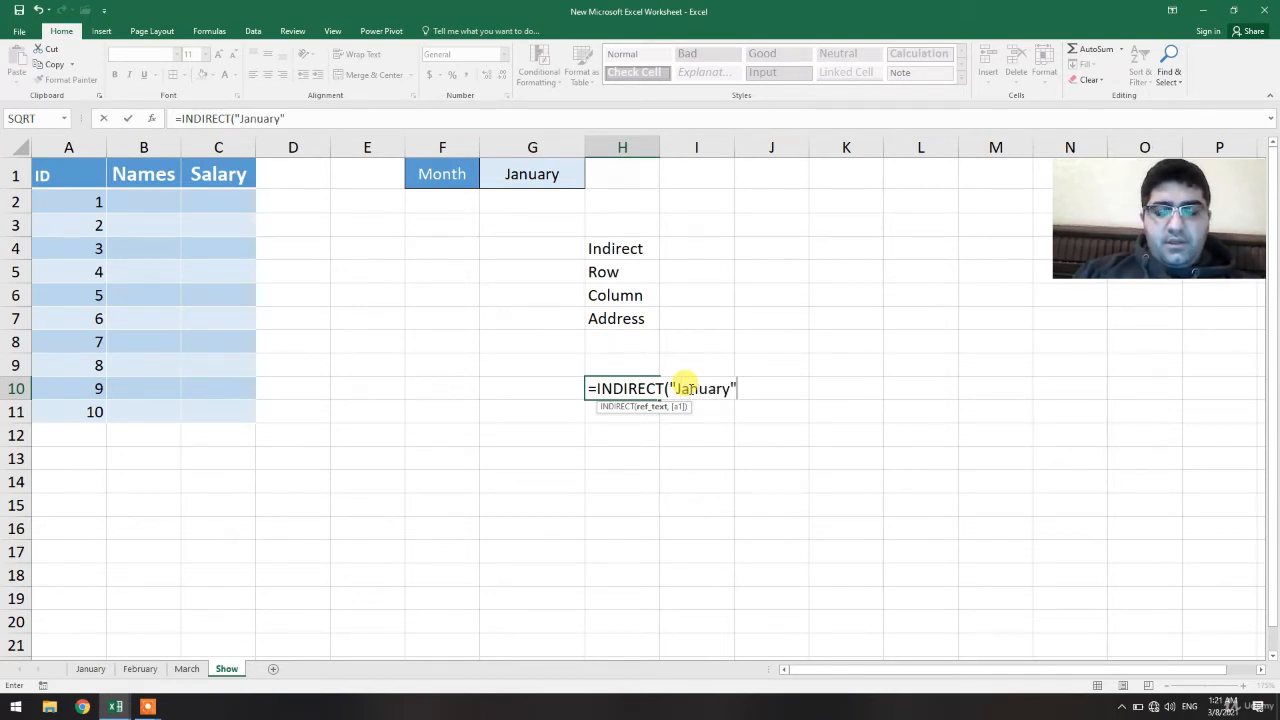
{"action": "key", "text": "BackSpace"}
{"action": "type", "text": "!"}
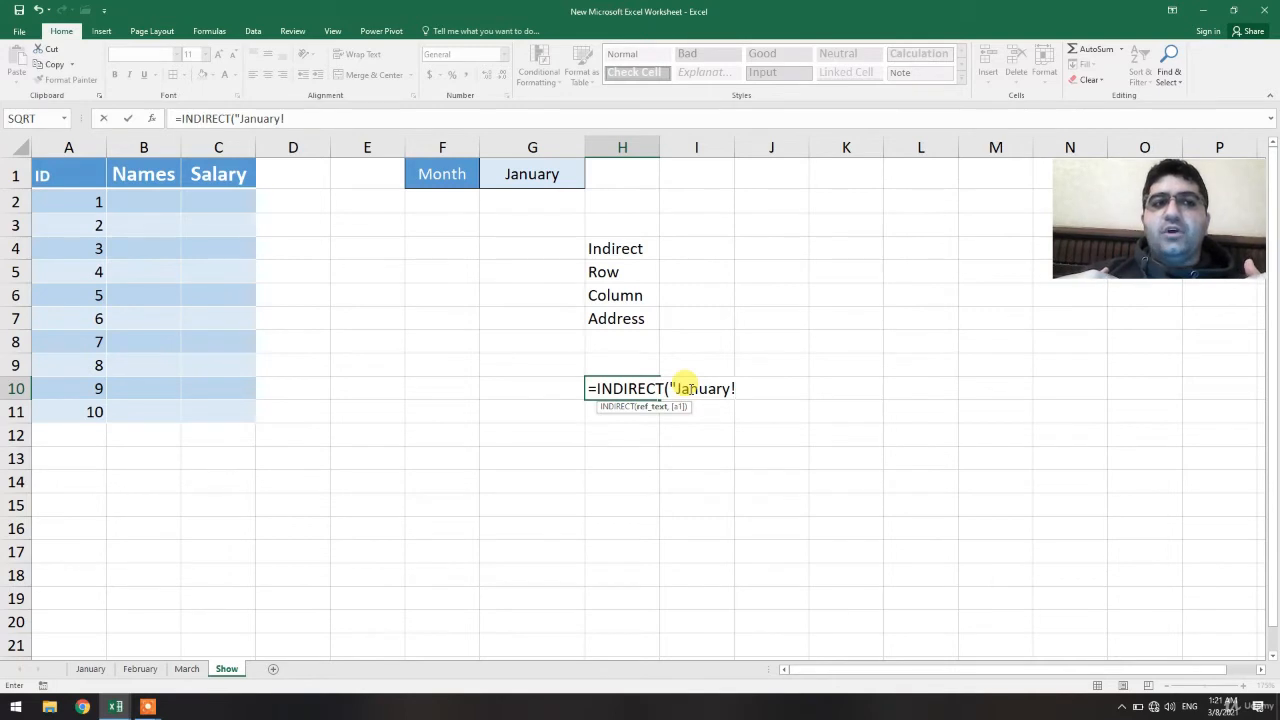
{"action": "type", "text": "B"}
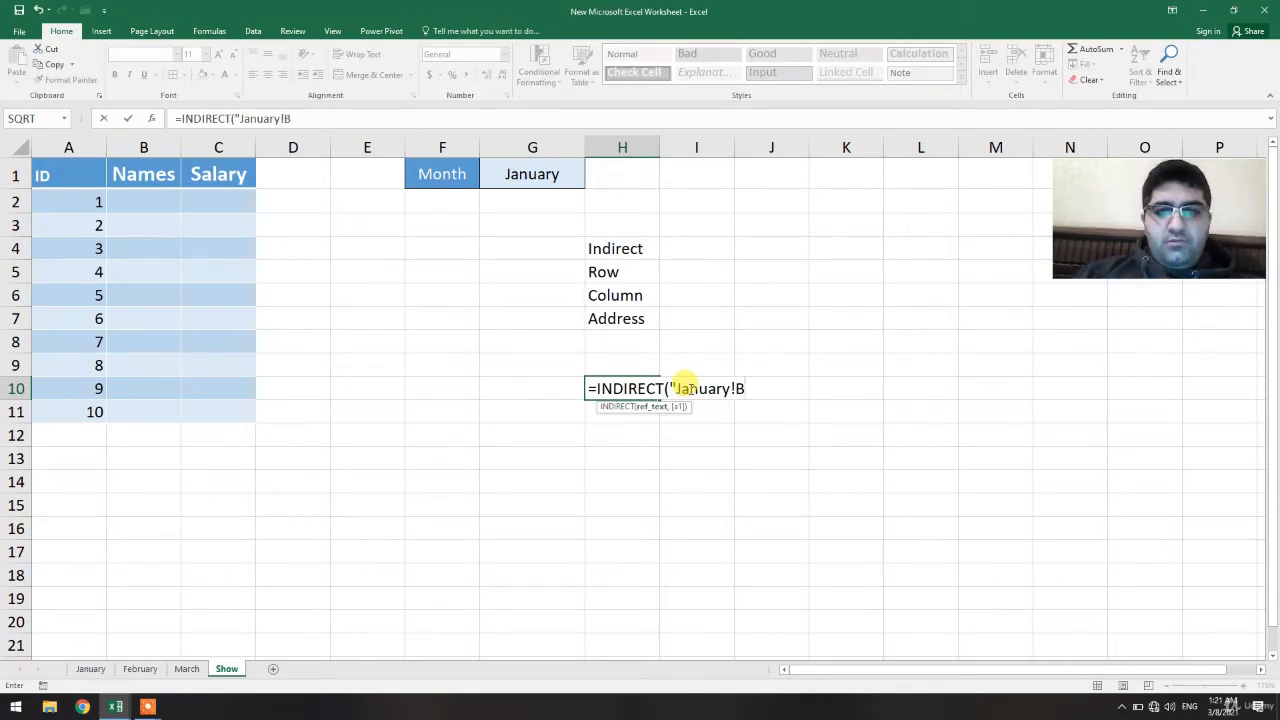
{"action": "type", "text": "2\""}
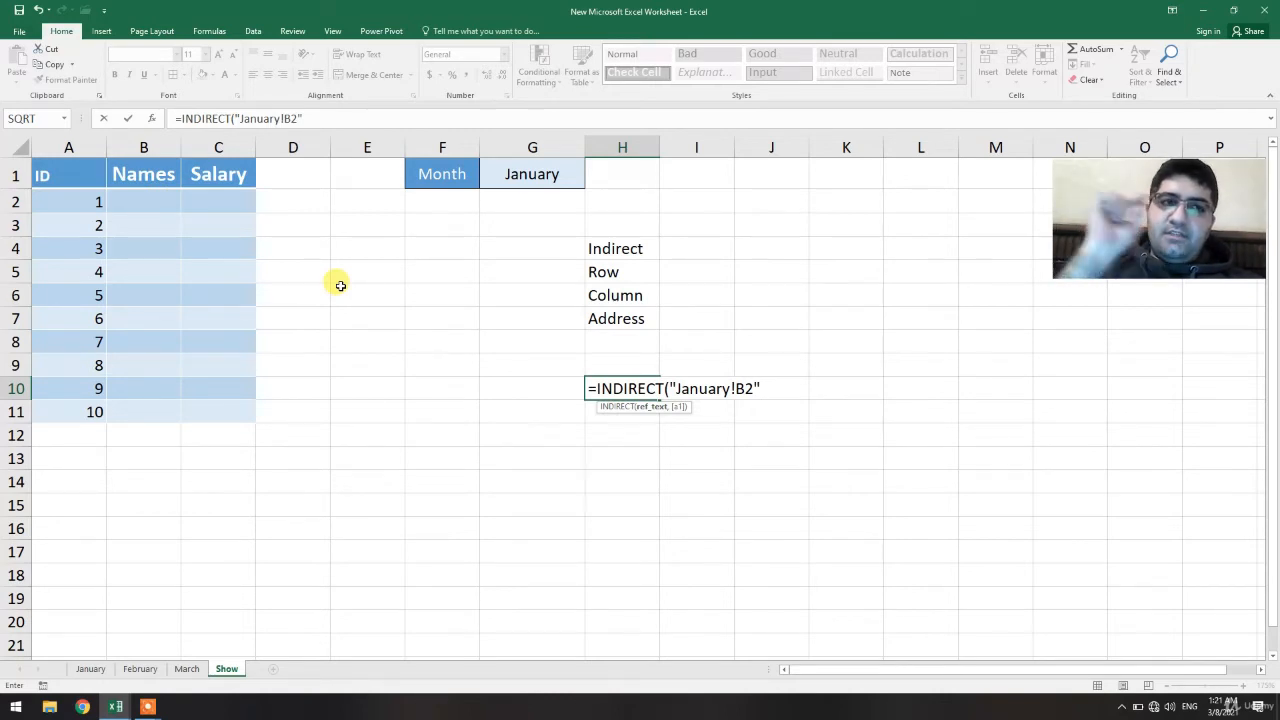
{"action": "key", "text": "Return"}
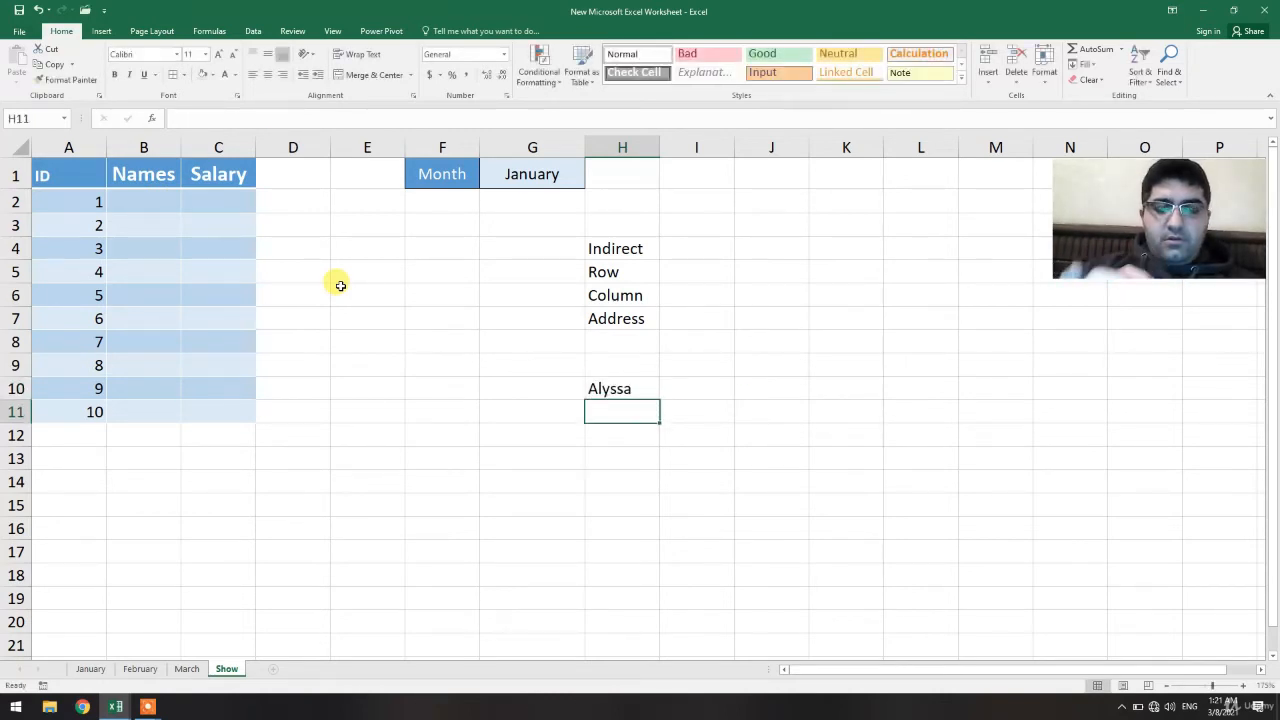
Copy H10's formula into B2, then undo the paste
{"action": "left_click", "coordinate": [634, 388]}
{"action": "key", "text": "ctrl+c"}
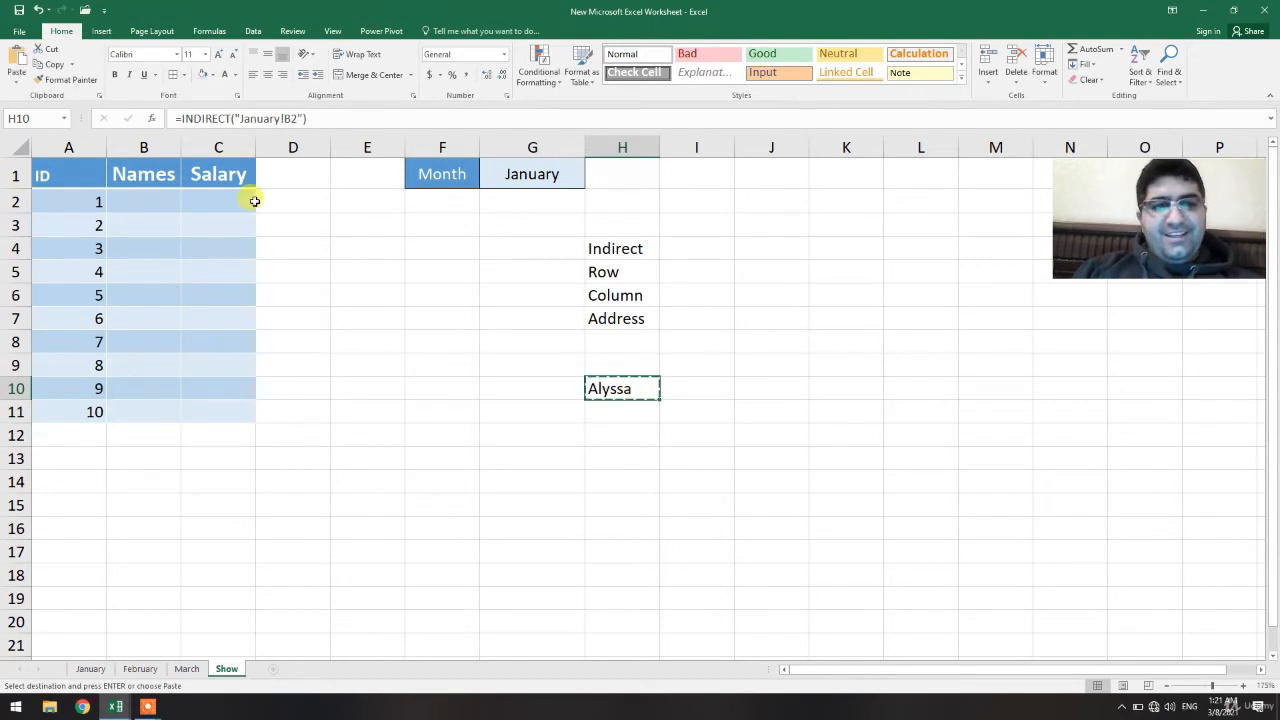
{"action": "left_click", "coordinate": [140, 189]}
{"action": "key", "text": "ctrl+v"}
{"action": "left_click", "coordinate": [521, 355]}
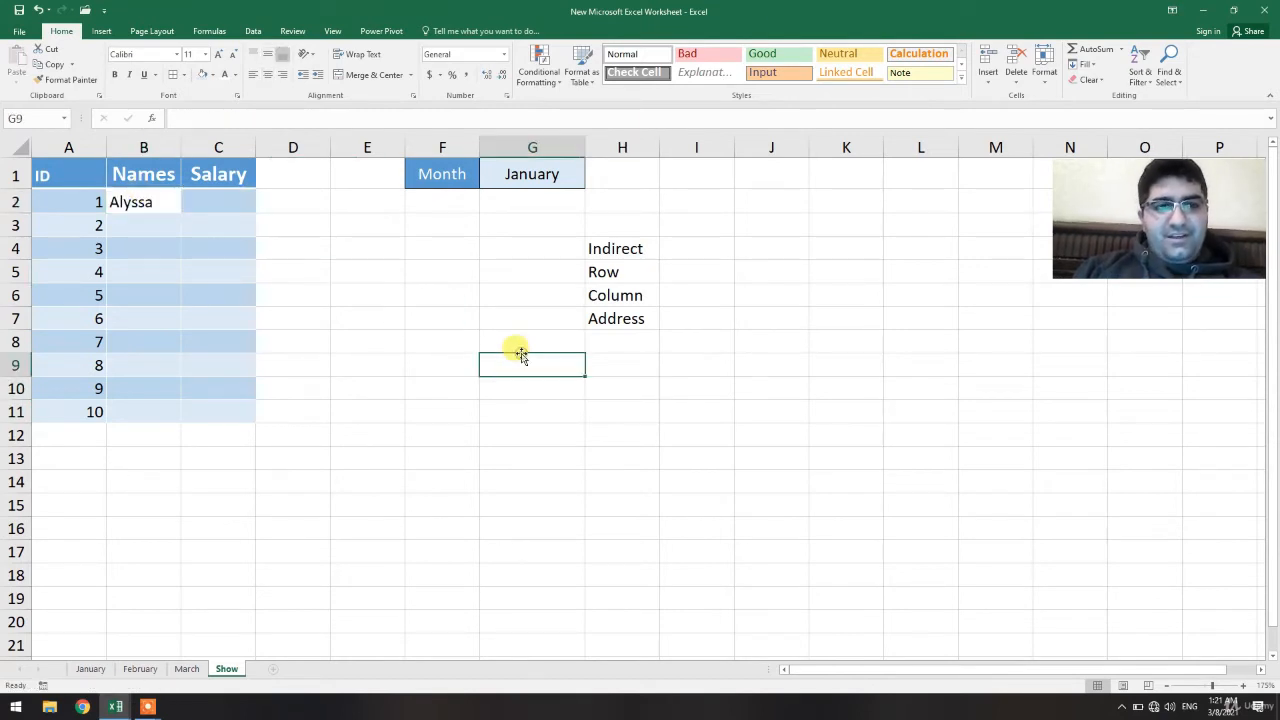
{"action": "key", "text": "ctrl+z"}
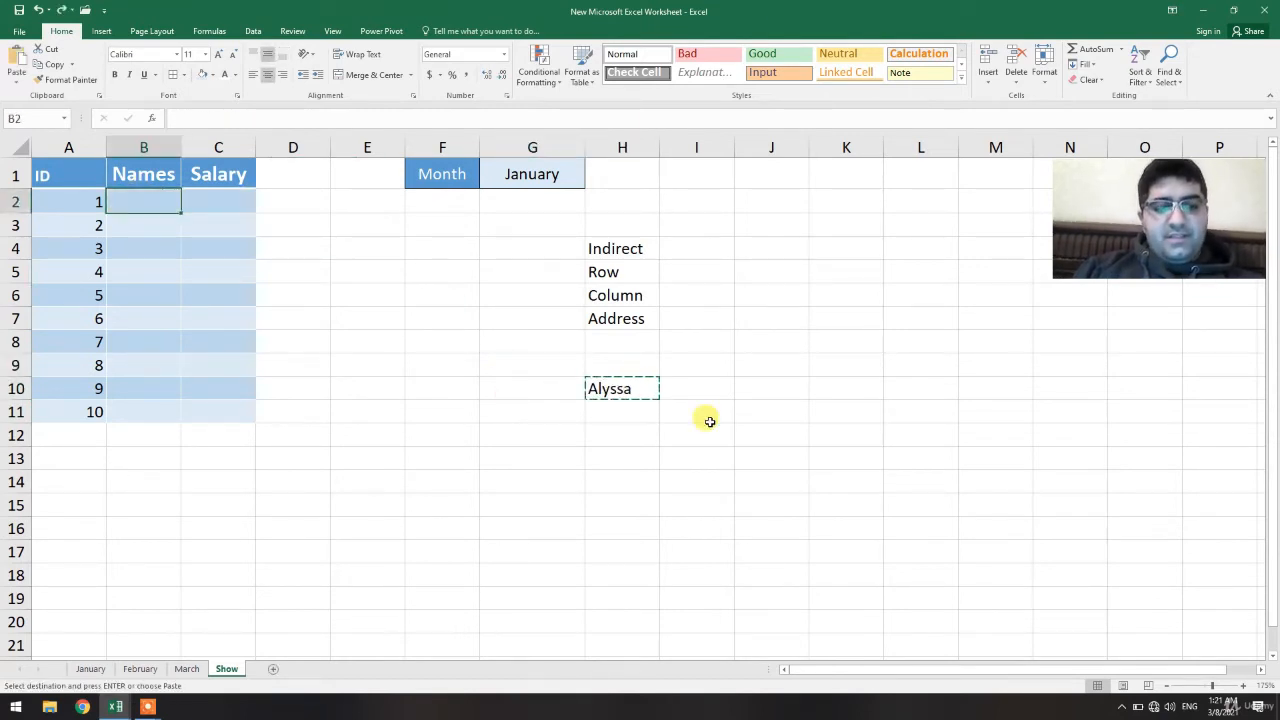
Paste the copied INDIRECT formula from H10 into cell B2
{"action": "key", "text": "Escape"}
{"action": "left_click", "coordinate": [598, 384]}
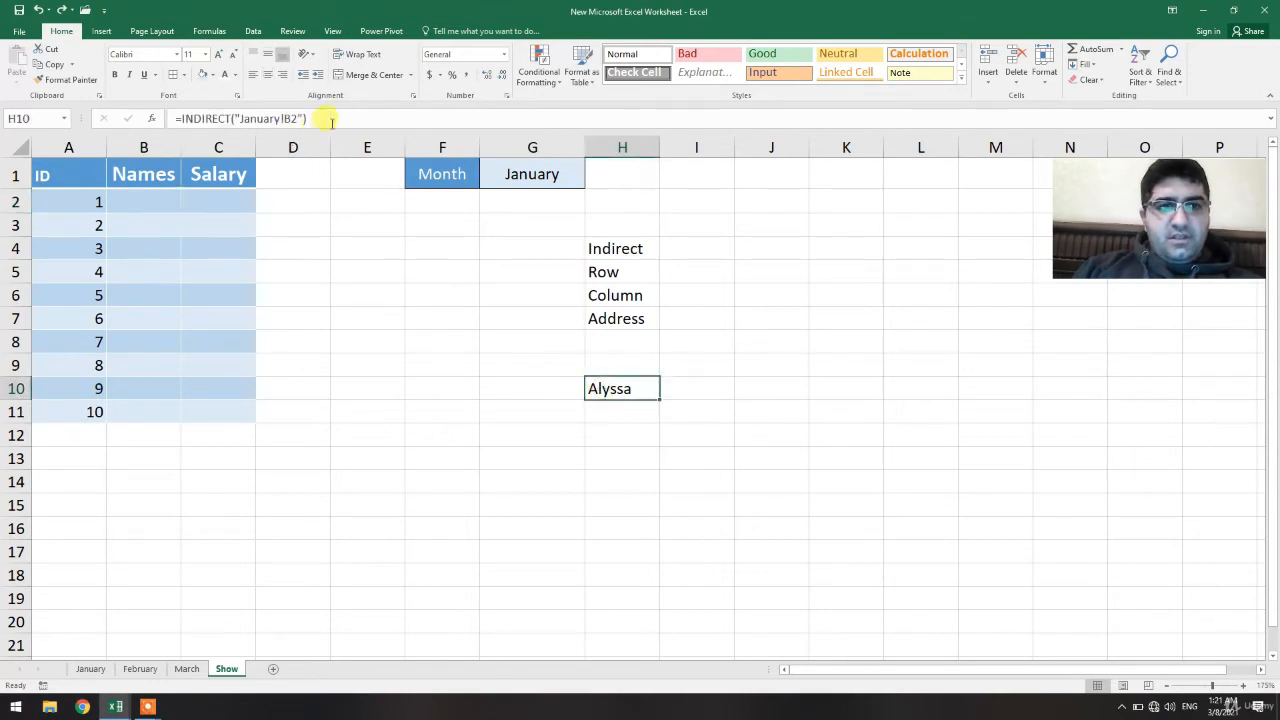
{"action": "left_click_drag", "start_coordinate": [331, 121], "coordinate": [172, 118]}
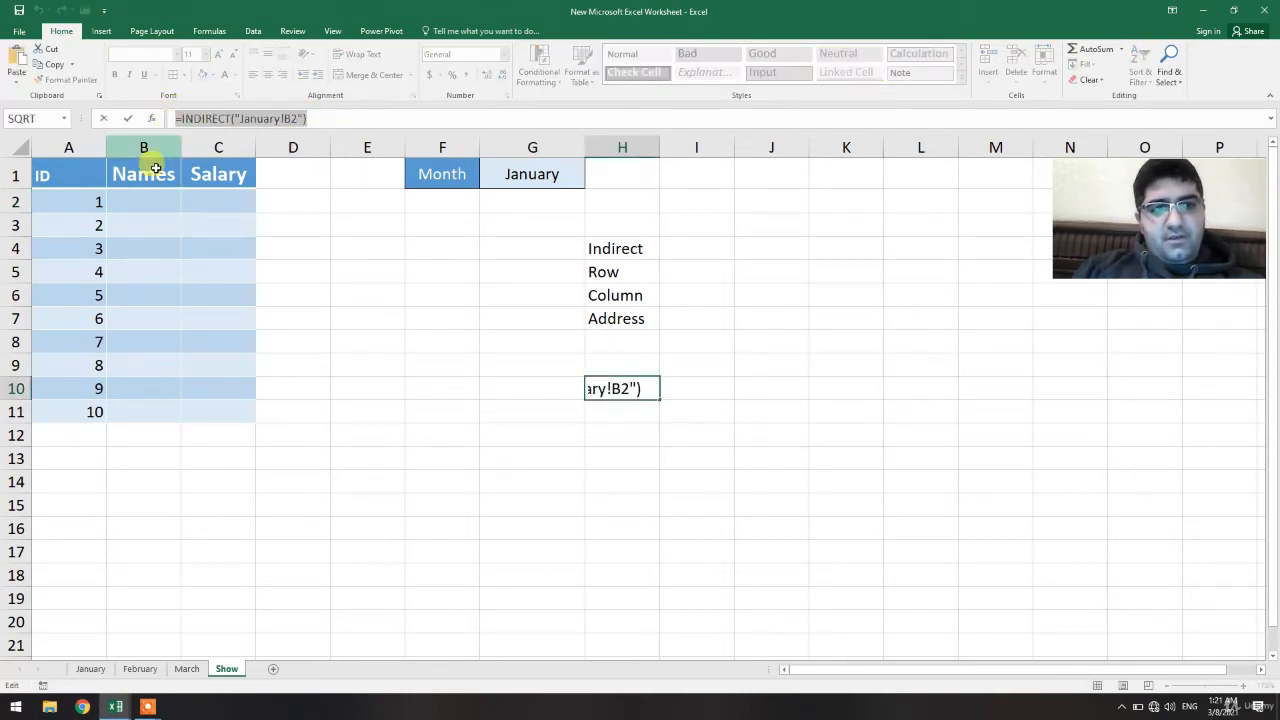
{"action": "left_click", "coordinate": [150, 202]}
{"action": "key", "text": "Escape"}
{"action": "left_click", "coordinate": [150, 202]}
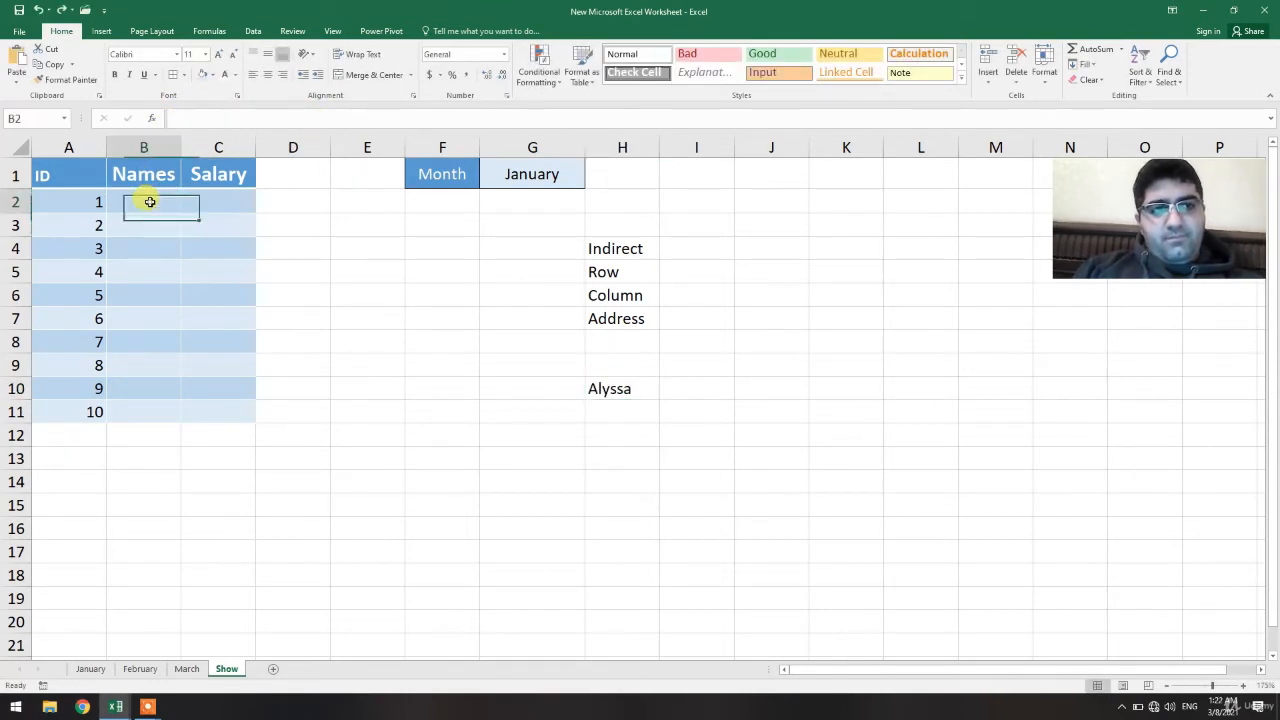
{"action": "key", "text": "ctrl+v"}
Delete the INDIRECT formula from cell H10
{"action": "left_click", "coordinate": [493, 337]}
{"action": "left_click", "coordinate": [588, 388]}
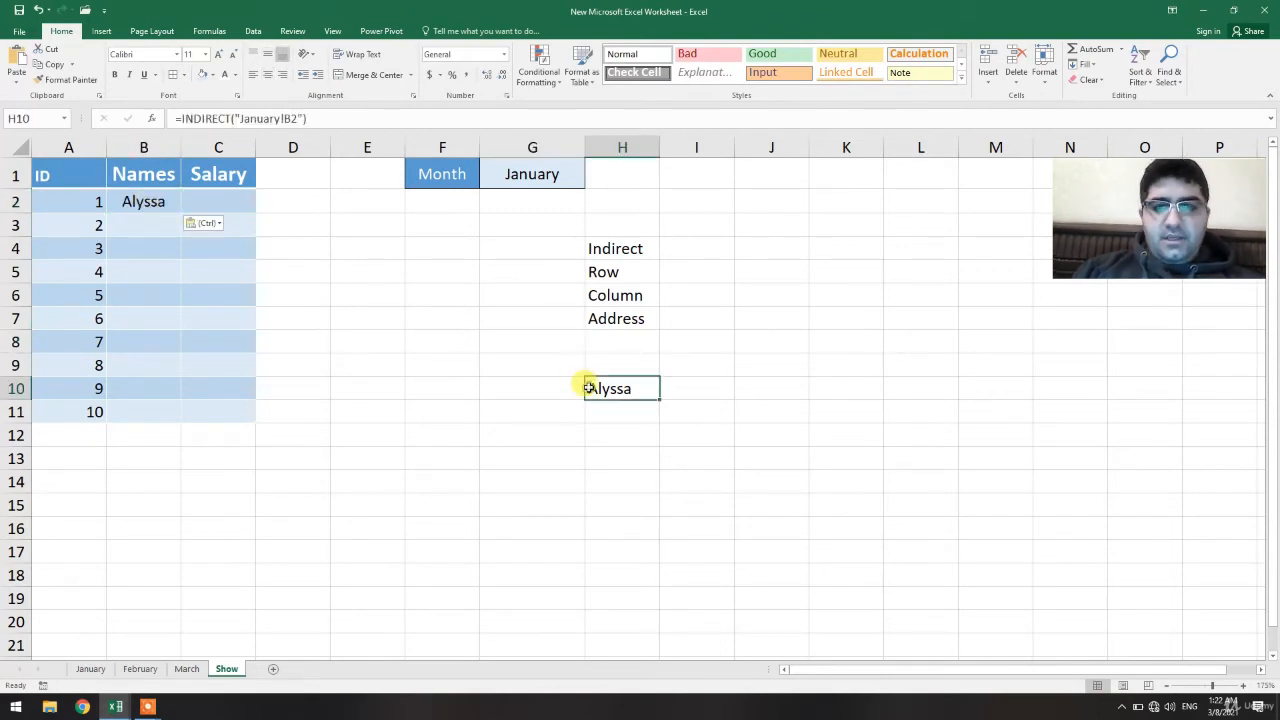
{"action": "key", "text": "Delete"}
{"action": "left_click", "coordinate": [527, 414]}
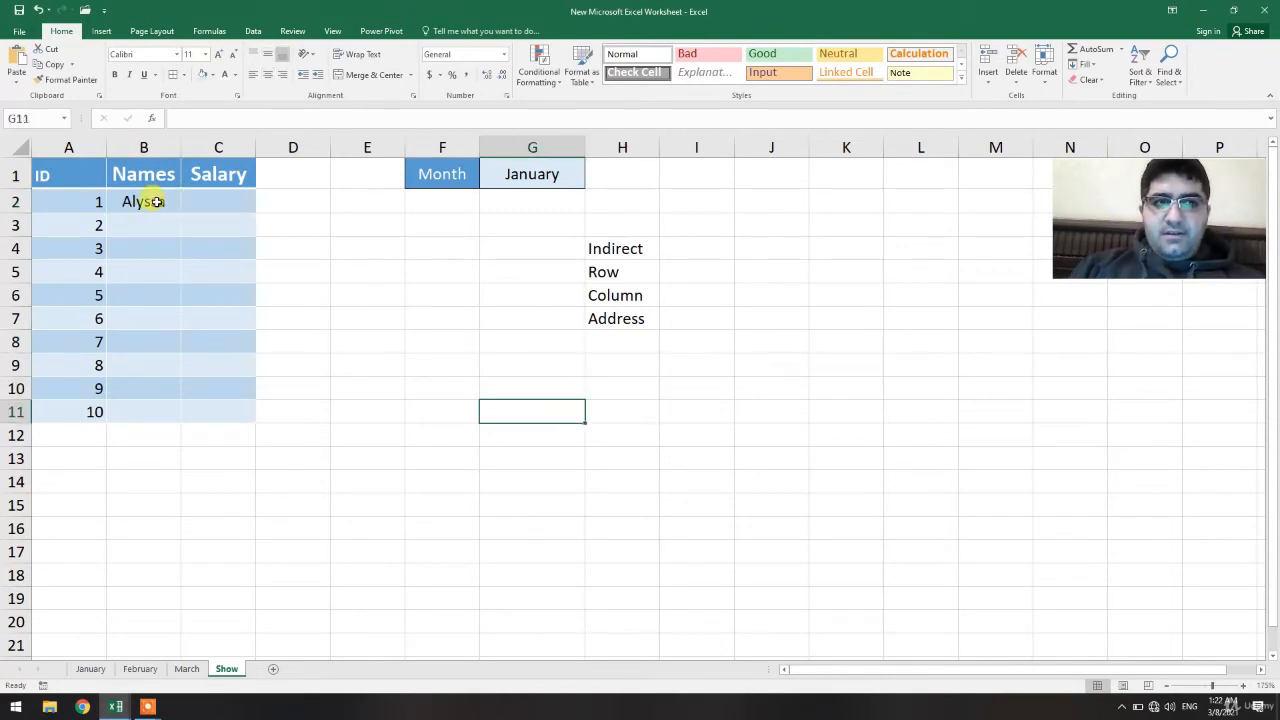
Fill B2's formula down to B6, then undo the fill
{"action": "left_click", "coordinate": [157, 202]}
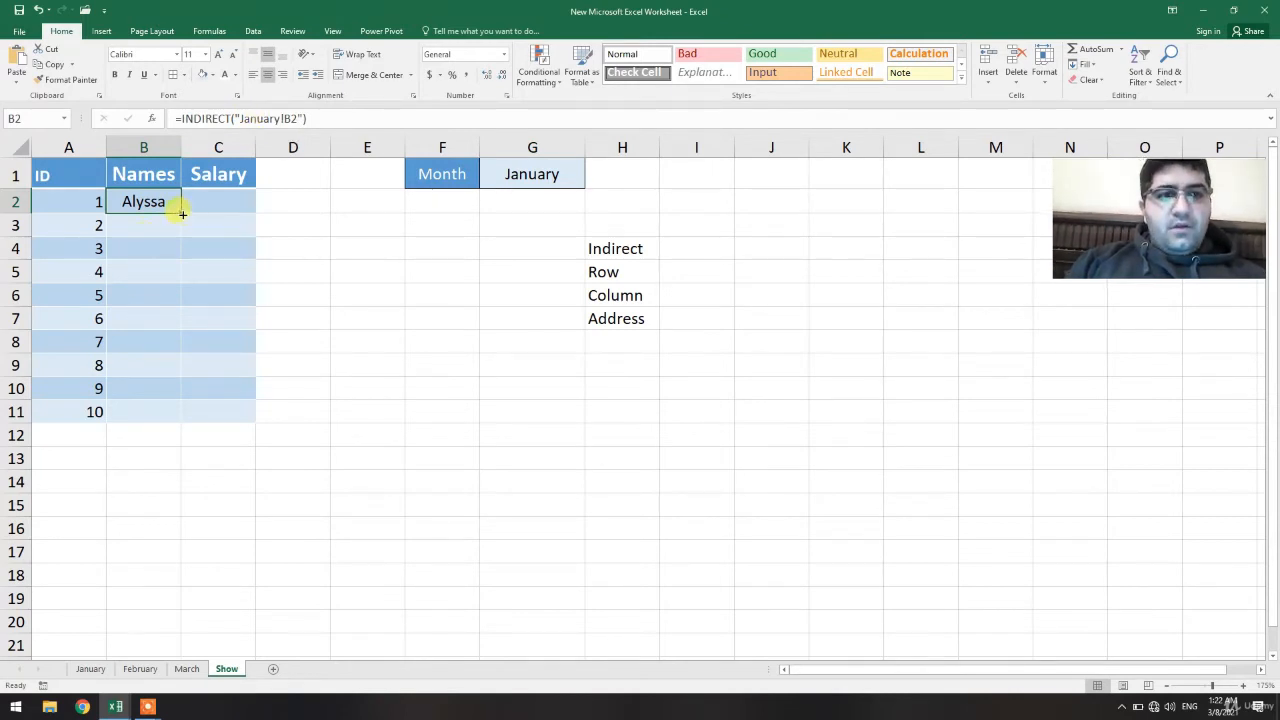
{"action": "left_click_drag", "start_coordinate": [183, 212], "coordinate": [181, 304]}
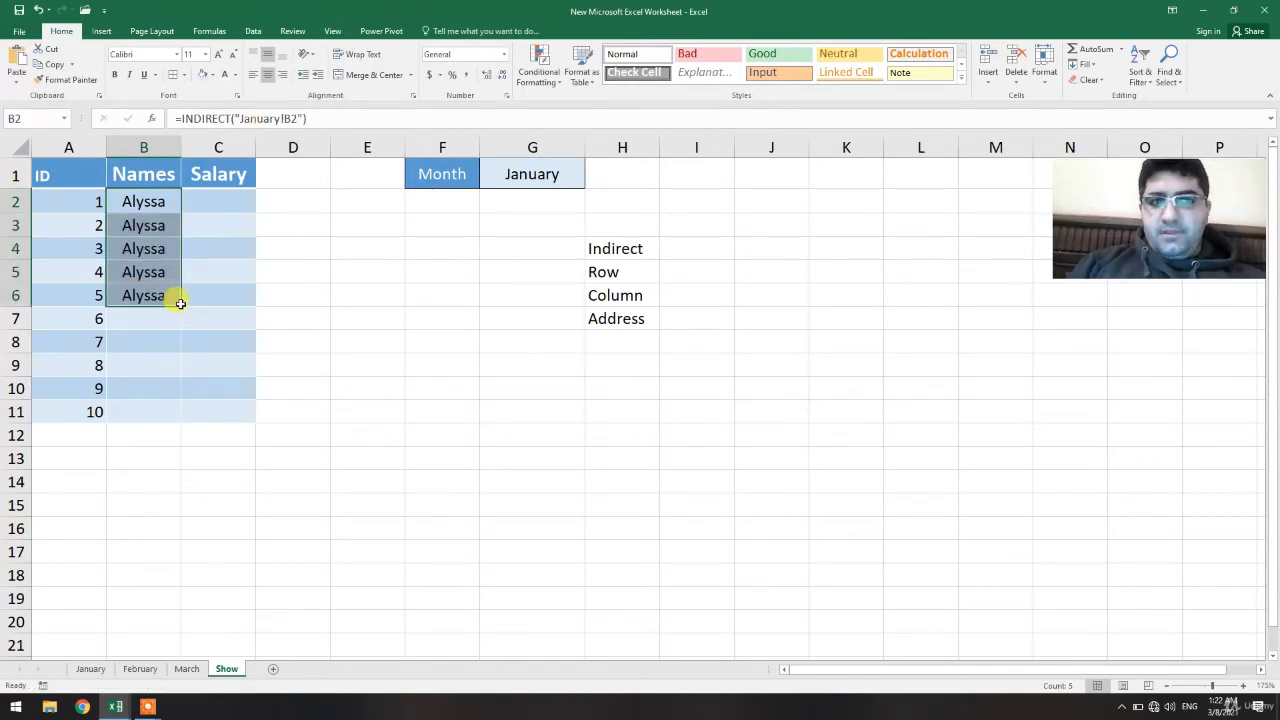
{"action": "key", "text": "ctrl+z"}
{"action": "left_click", "coordinate": [351, 337]}
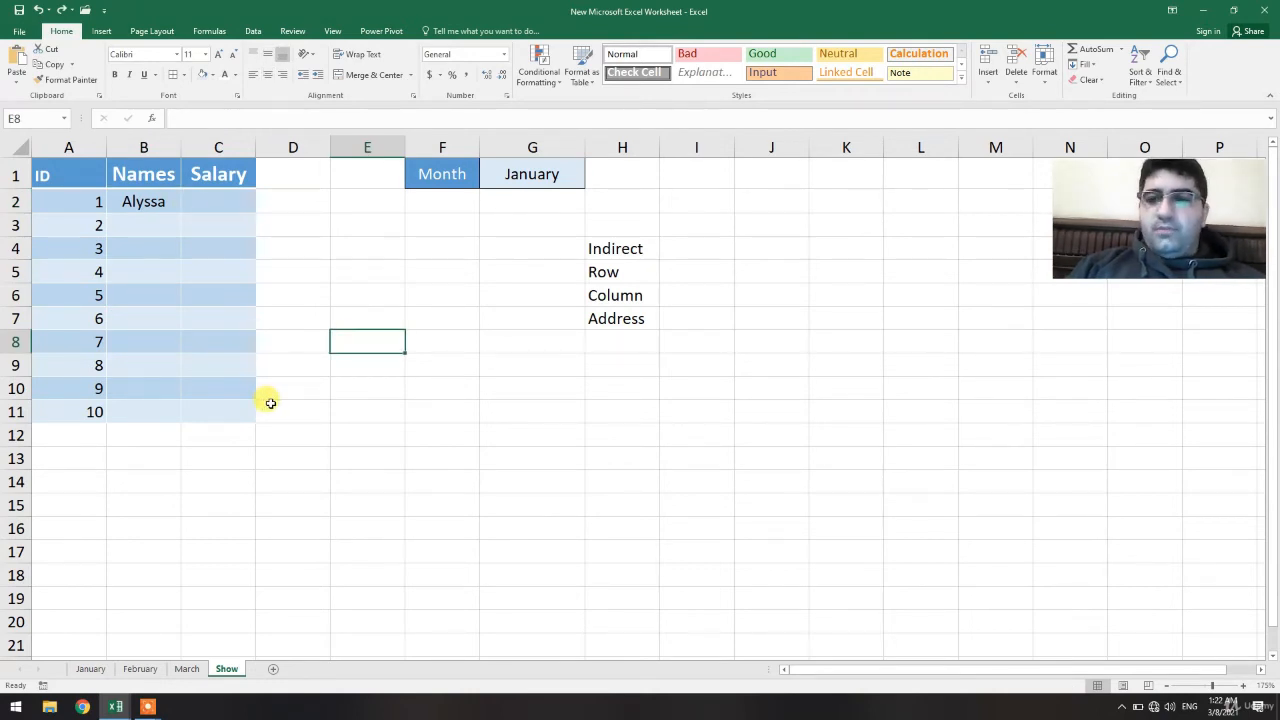
Clear the function names from cells H4 to H7
{"action": "left_click_drag", "start_coordinate": [627, 247], "coordinate": [623, 320]}
{"action": "key", "text": "Delete"}
{"action": "left_click", "coordinate": [612, 316]}
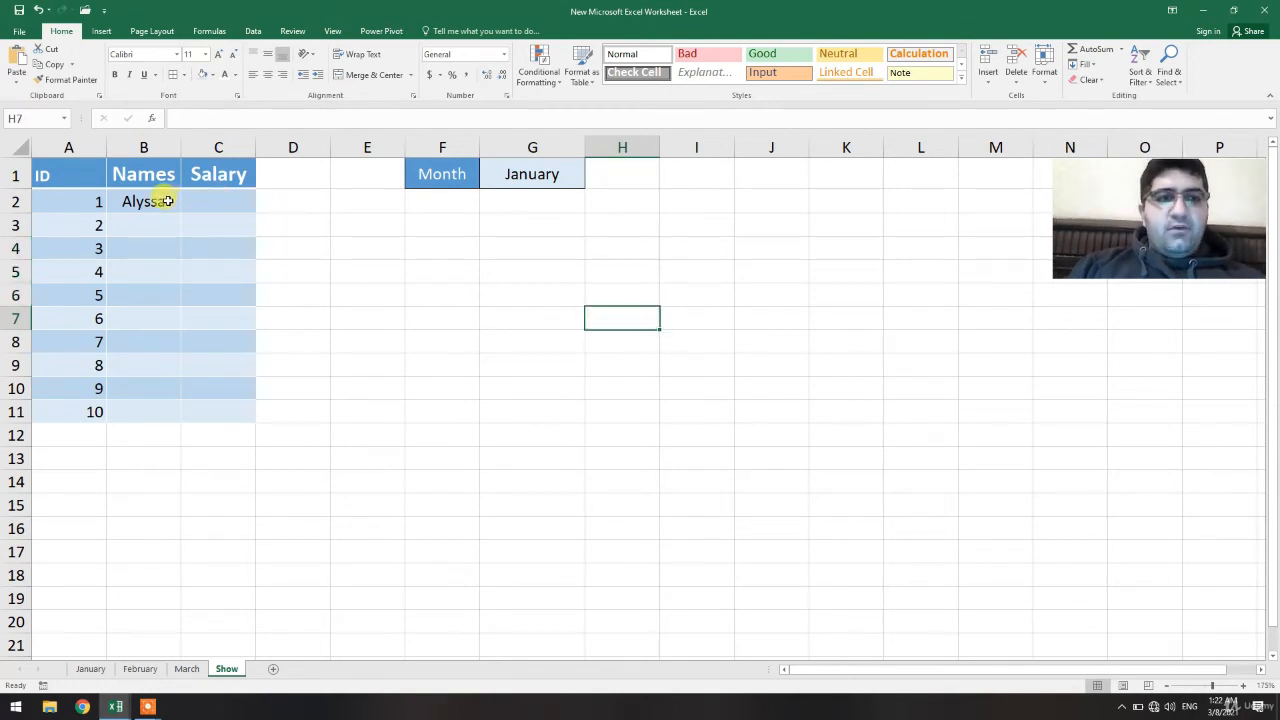
Delete the formula from cell B2
{"action": "left_click", "coordinate": [168, 201]}
{"action": "key", "text": "Delete"}
{"action": "left_click", "coordinate": [191, 222]}
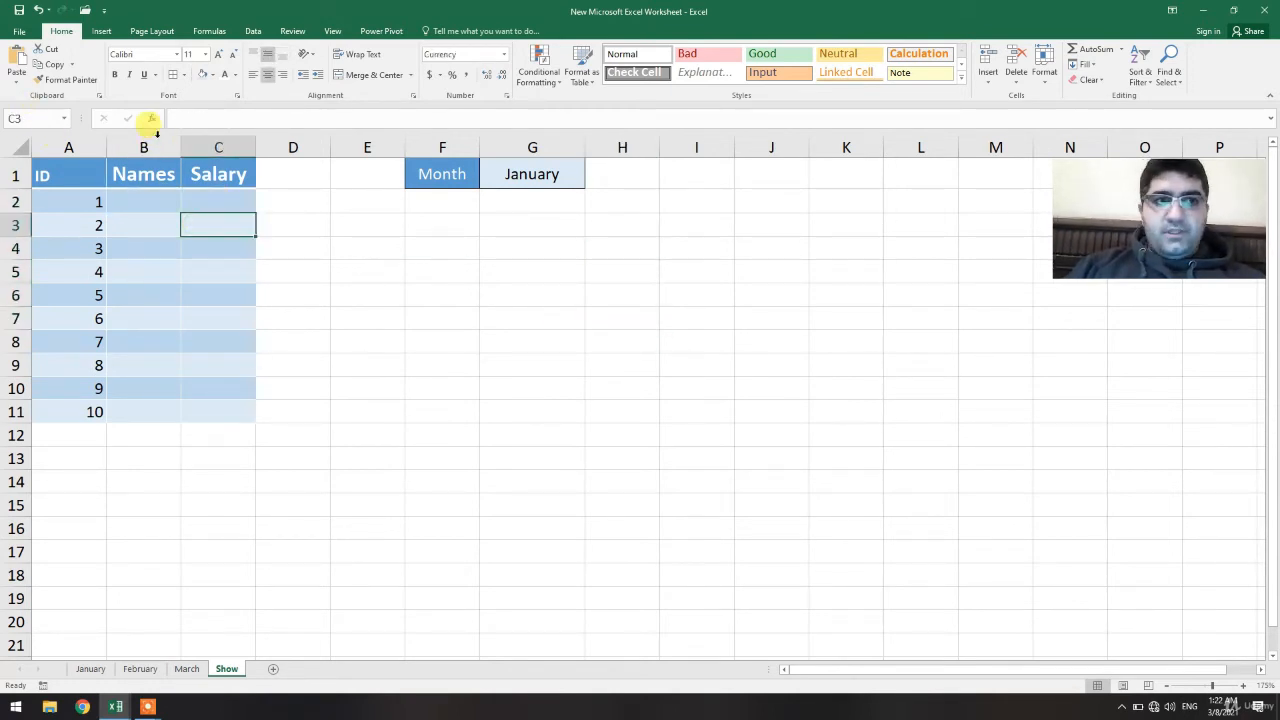
{"action": "left_click", "coordinate": [156, 196]}
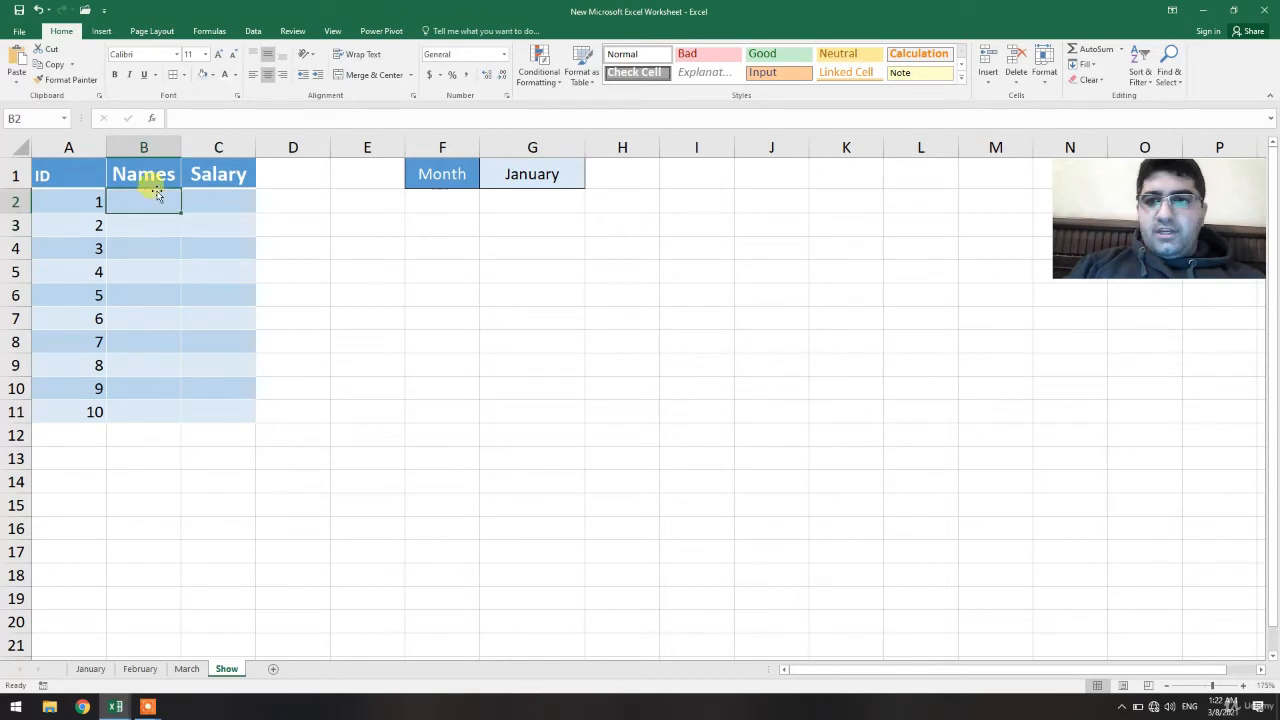
{"action": "left_click", "coordinate": [216, 119]}
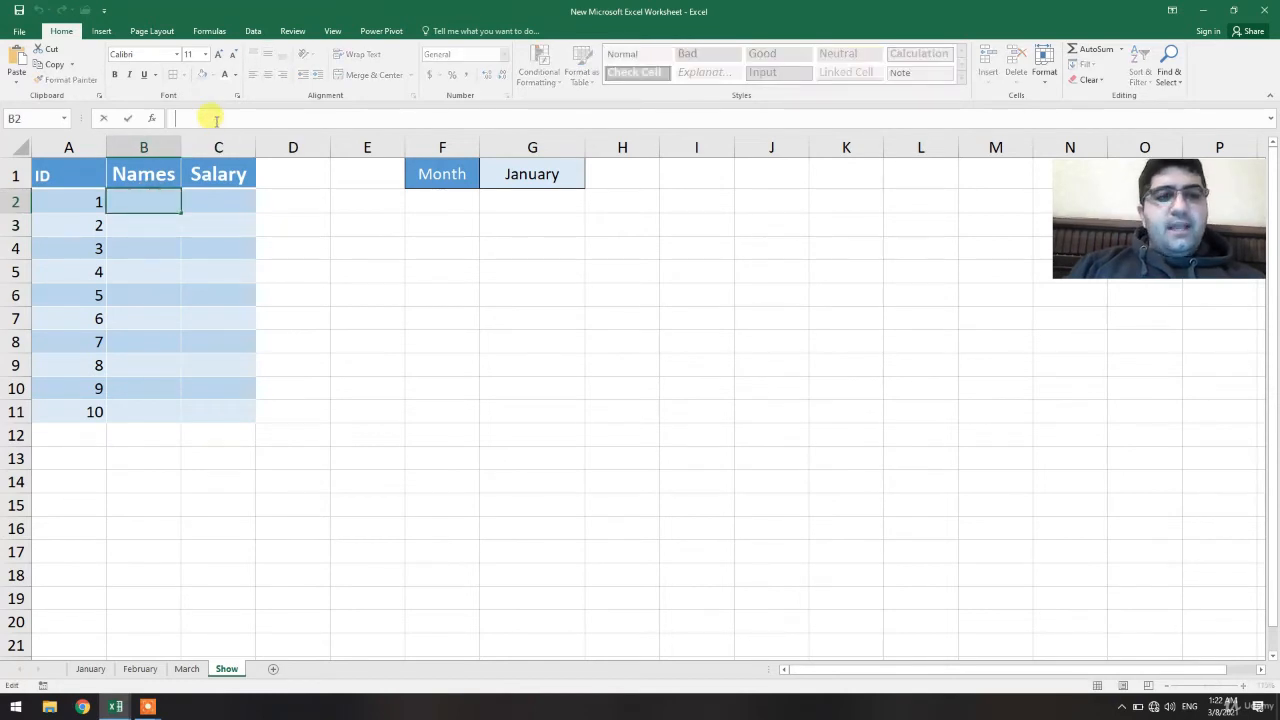
{"action": "left_click", "coordinate": [528, 172]}
{"action": "left_click", "coordinate": [163, 199]}
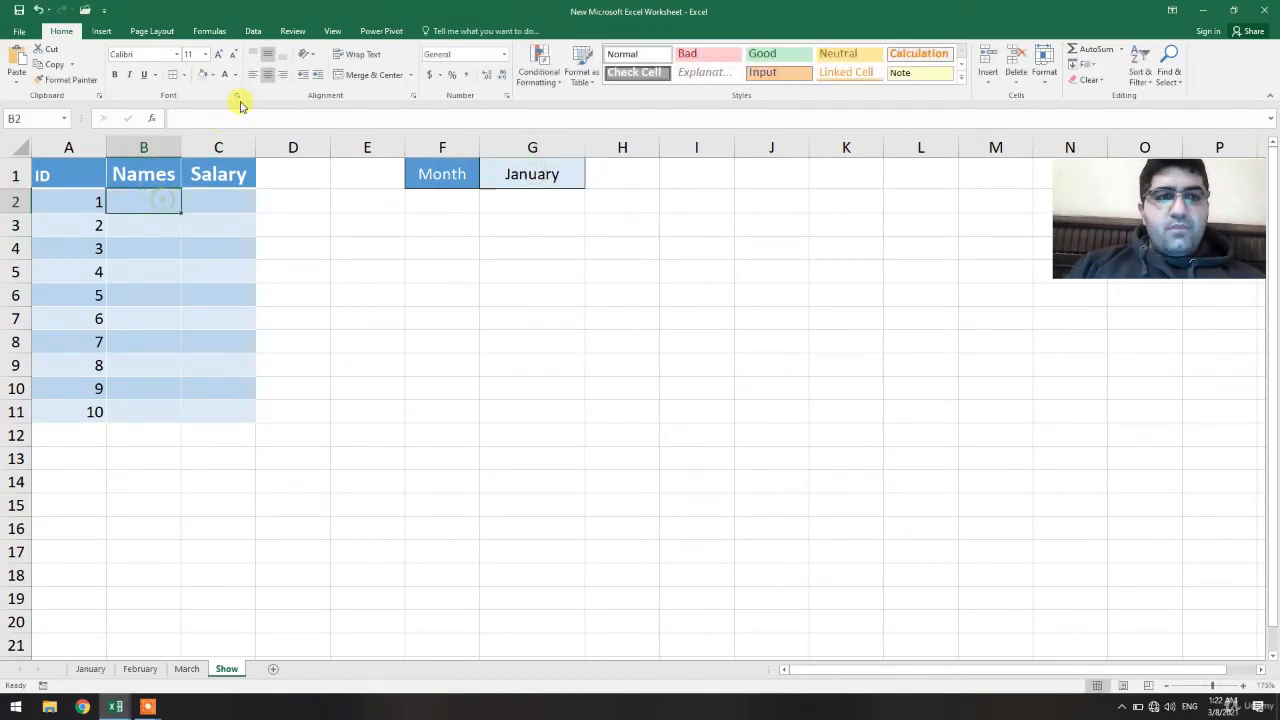
In B2, enter the formula =INDIRECT($G$1&"!"&ADDRESS(ROW(),COLUMN())) to pull the name from the month sheet
{"action": "left_click", "coordinate": [222, 116]}
{"action": "type", "text": "="}
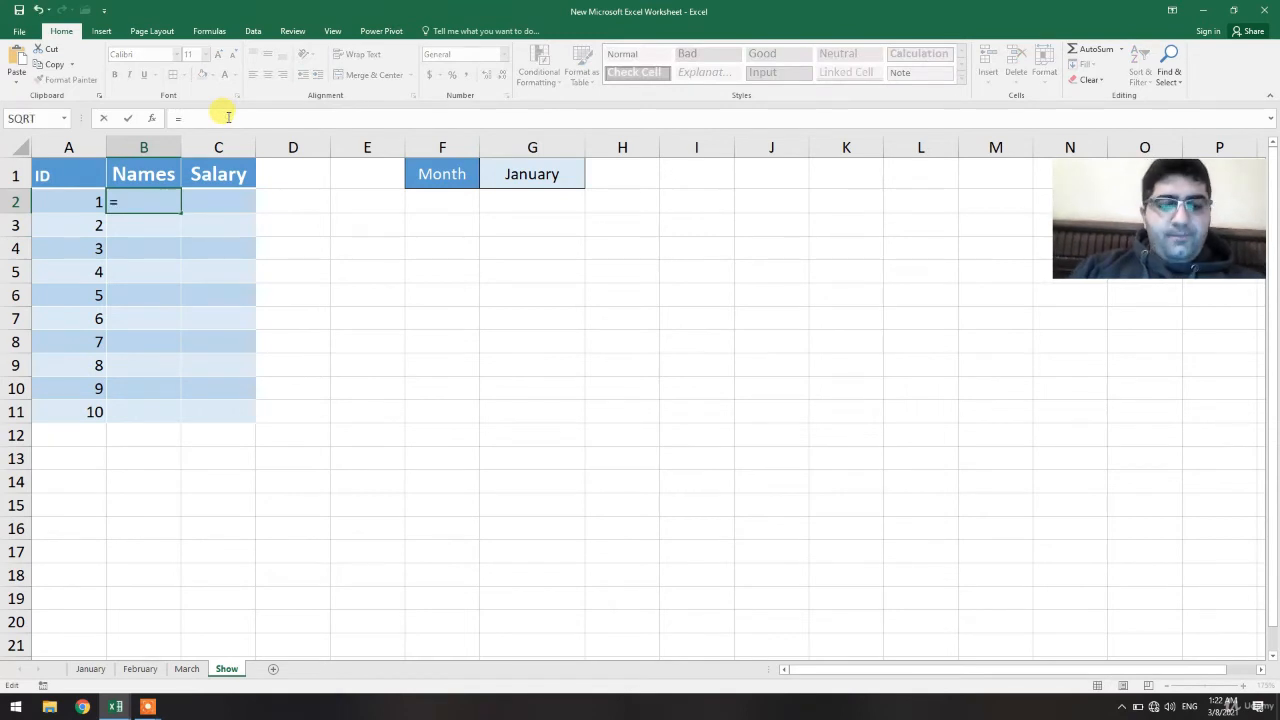
{"action": "type", "text": "In"}
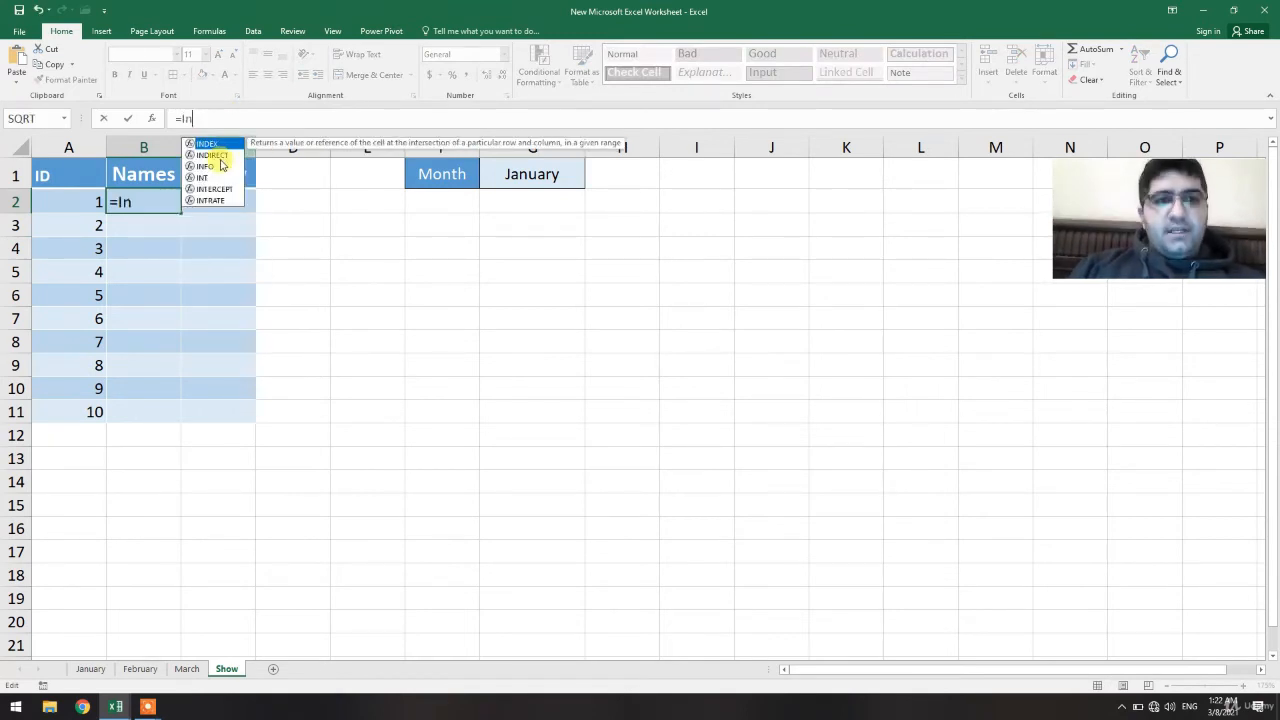
{"action": "double_click", "coordinate": [212, 155]}
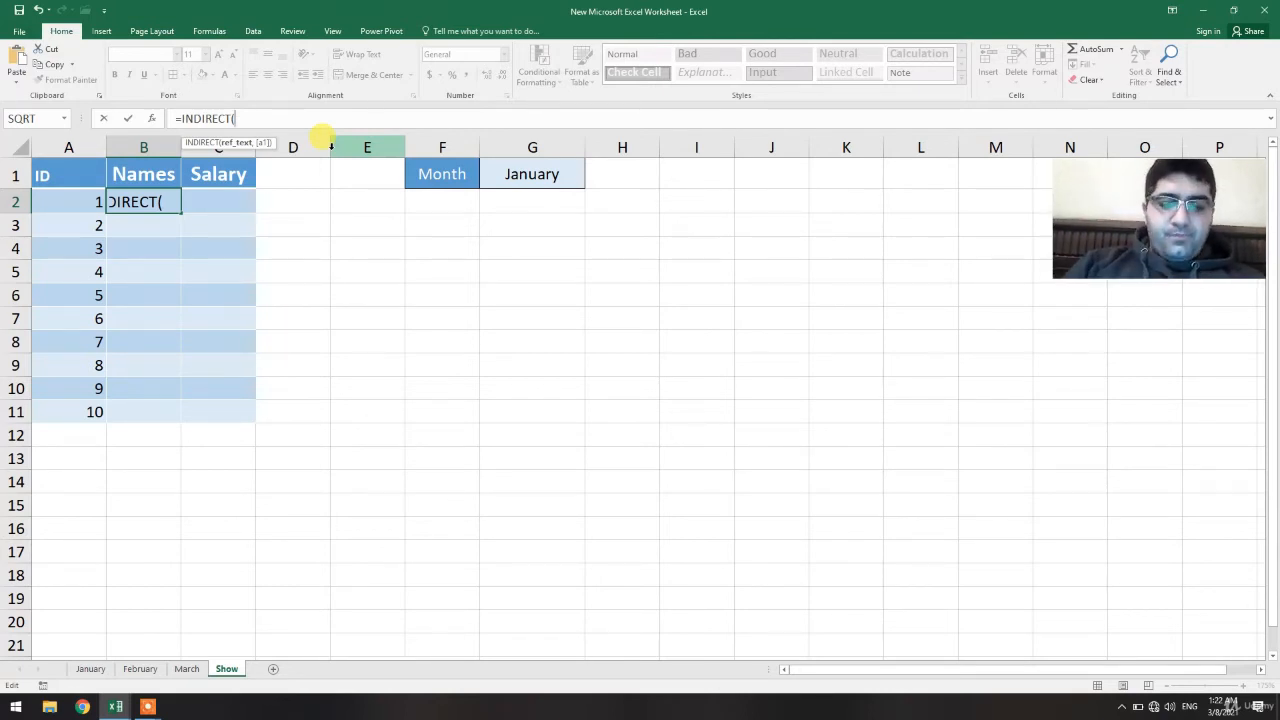
{"action": "left_click", "coordinate": [530, 174]}
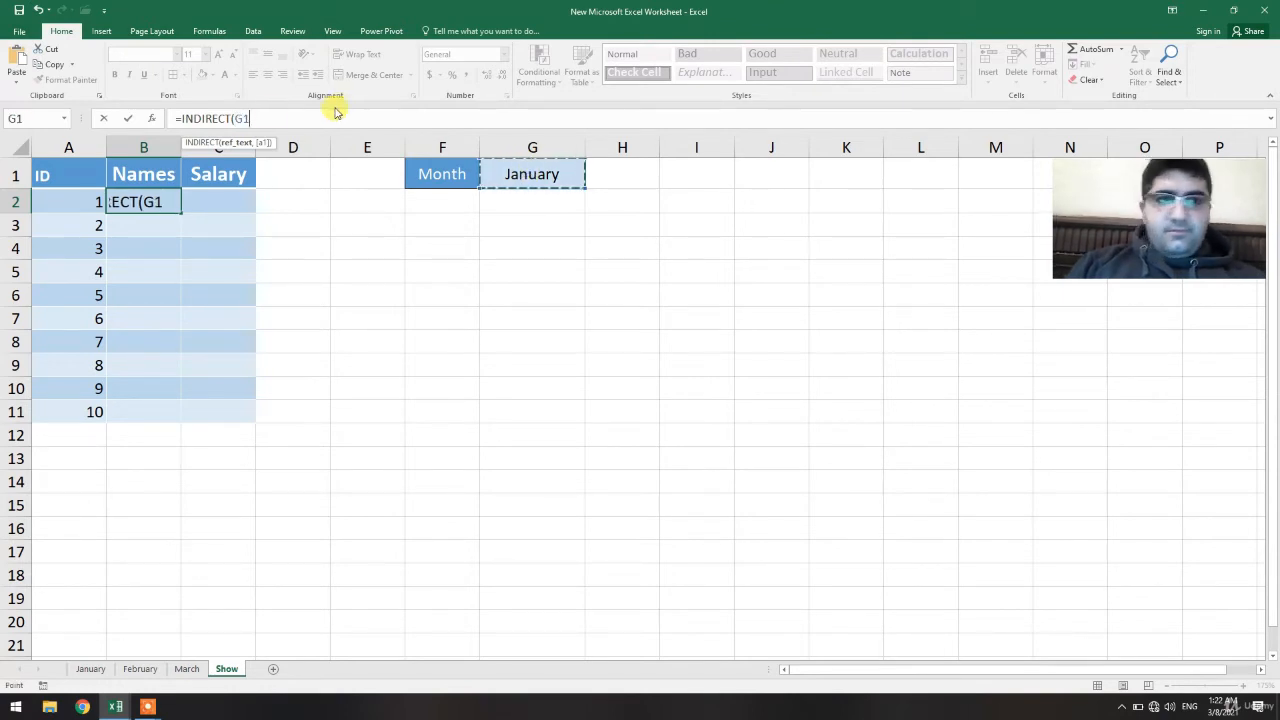
{"action": "double_click", "coordinate": [240, 118]}
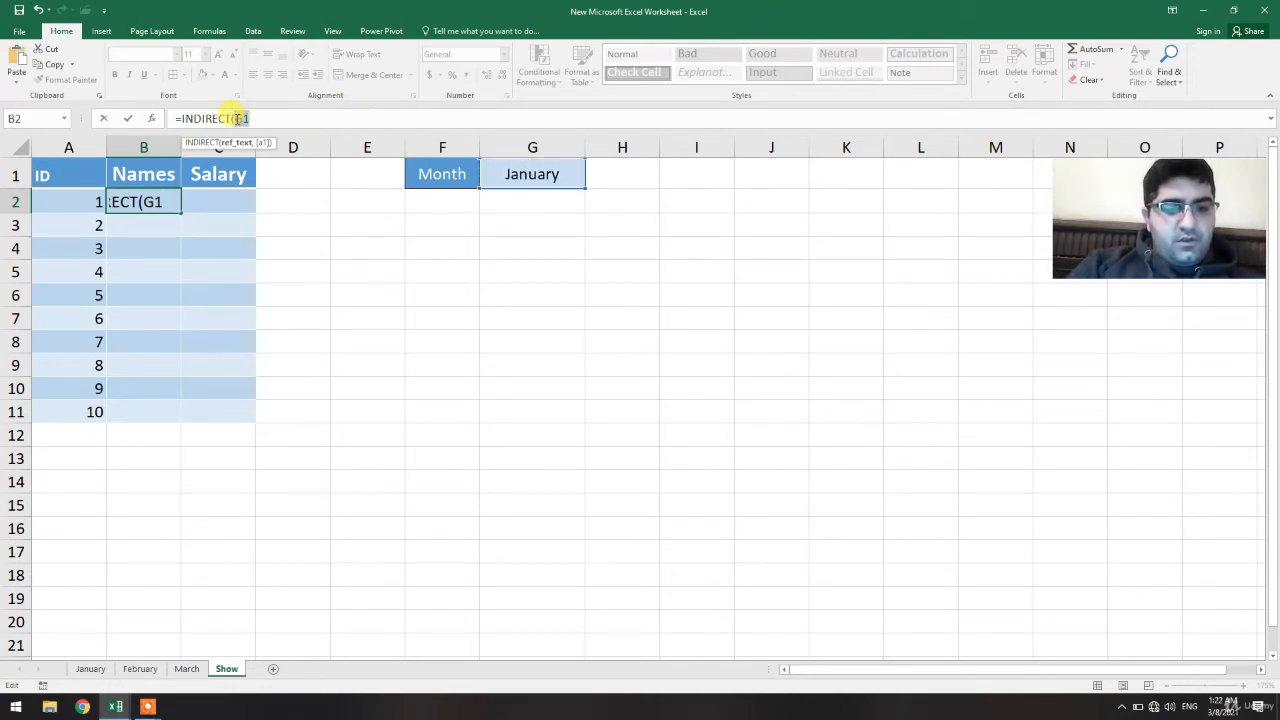
{"action": "key", "text": "super+p"}
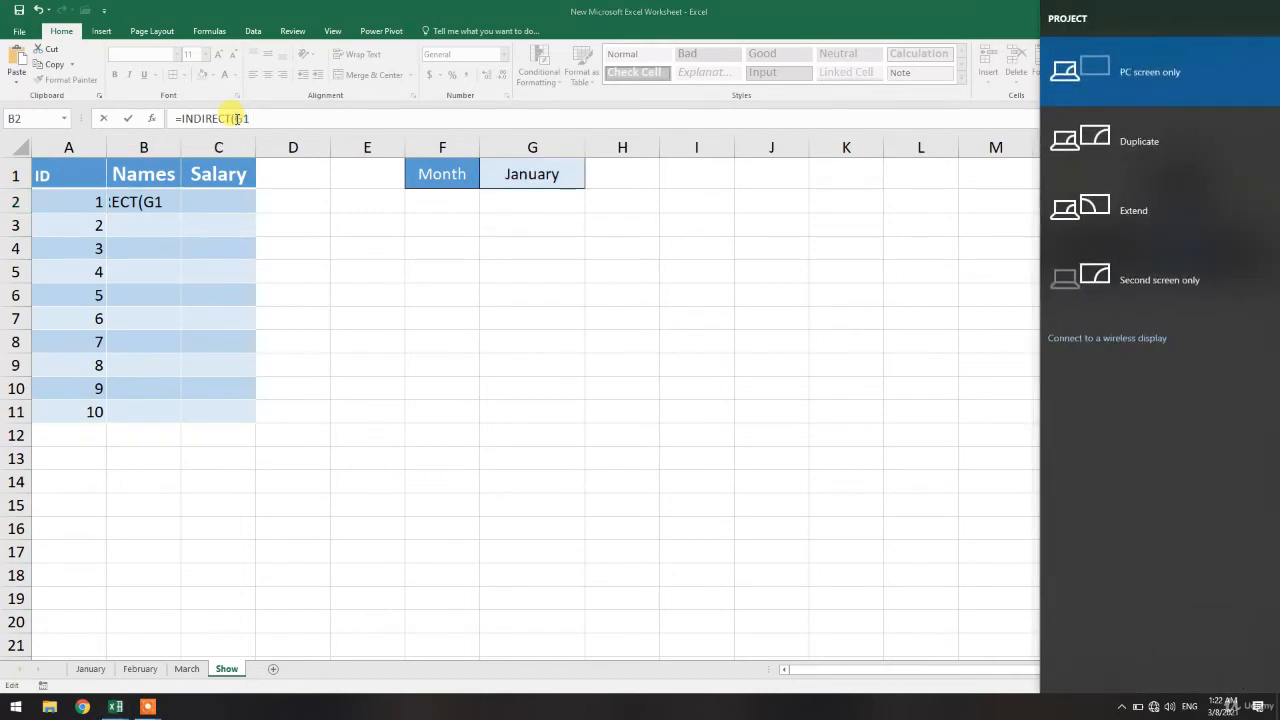
{"action": "left_click", "coordinate": [263, 118]}
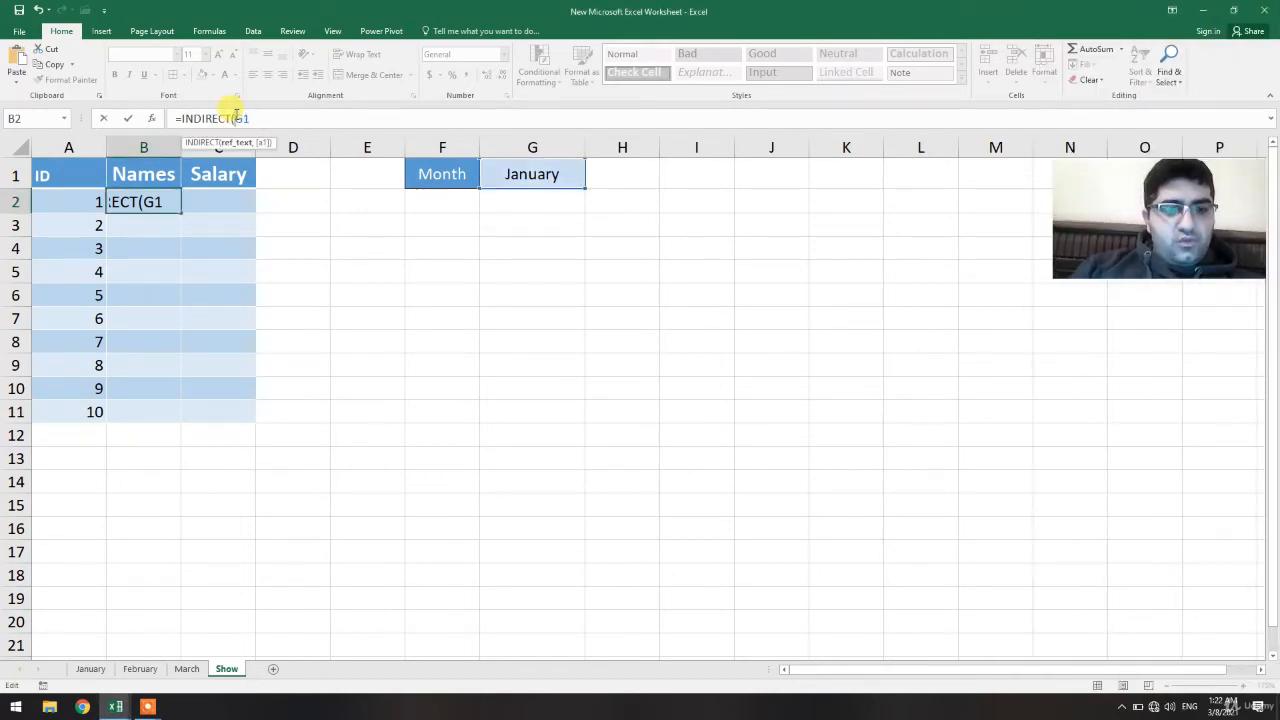
{"action": "left_click", "coordinate": [237, 118]}
{"action": "type", "text": "$G"}
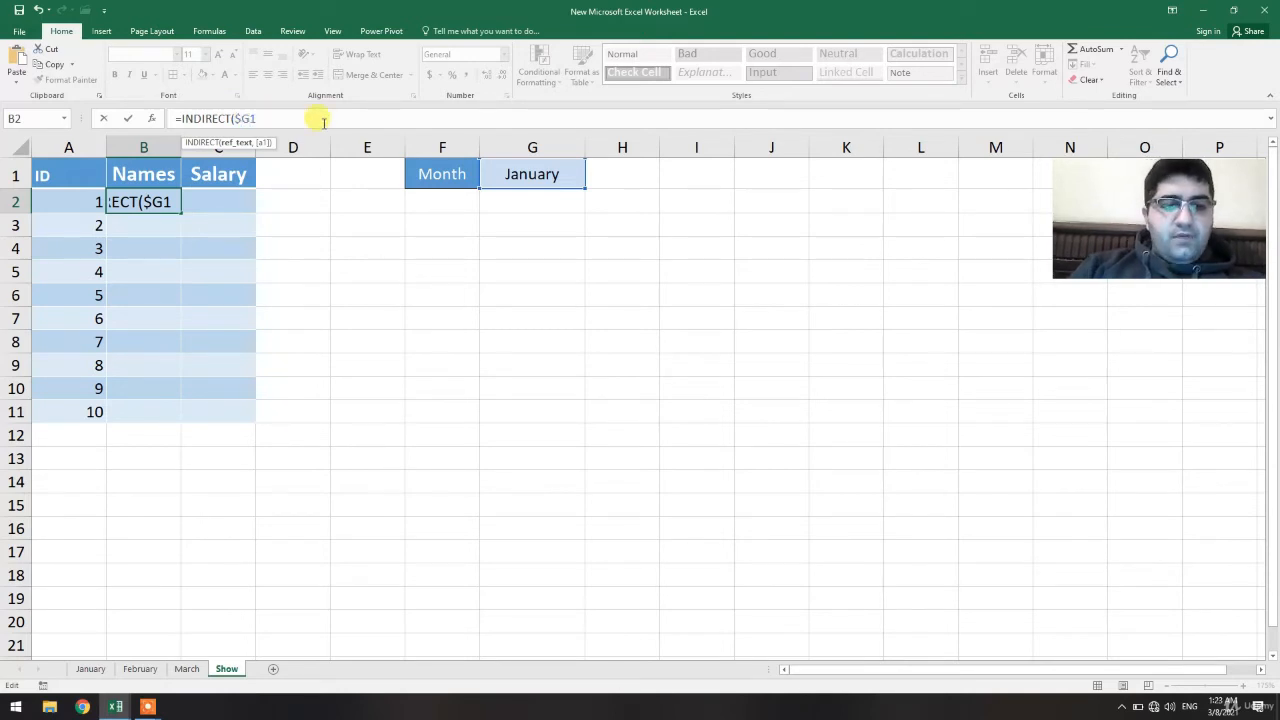
{"action": "type", "text": "$"}
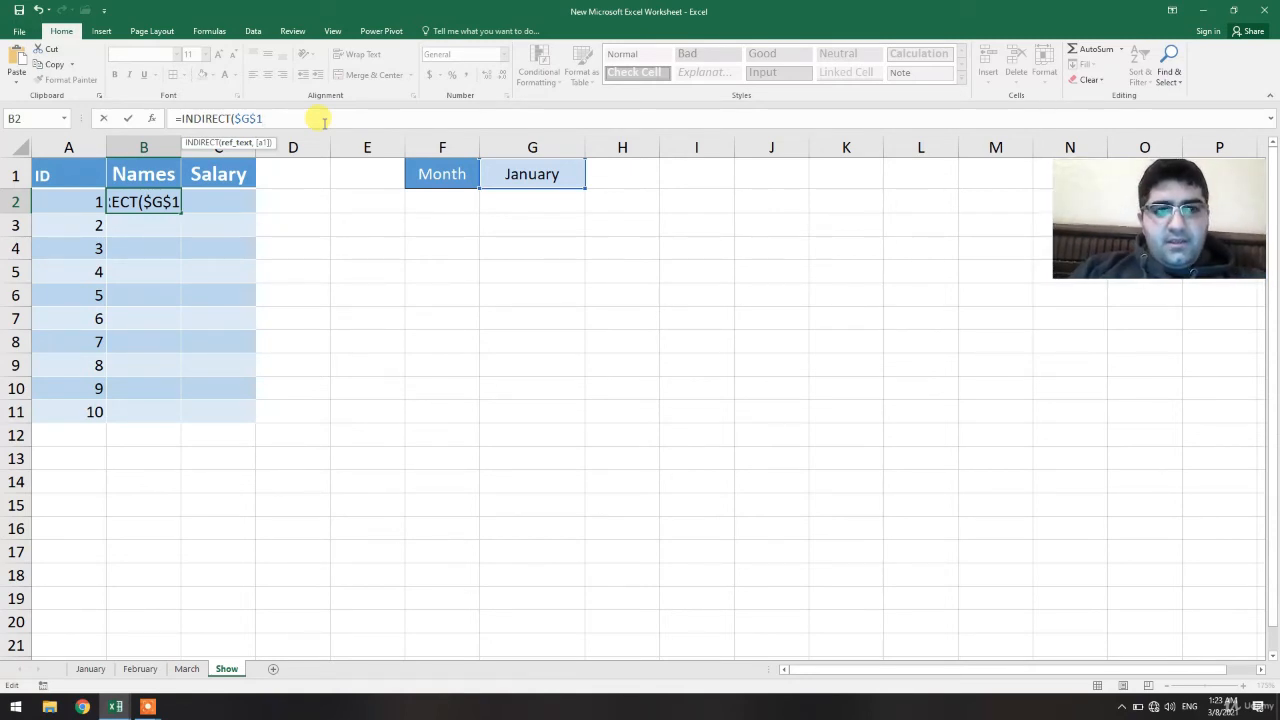
{"action": "type", "text": "&"}
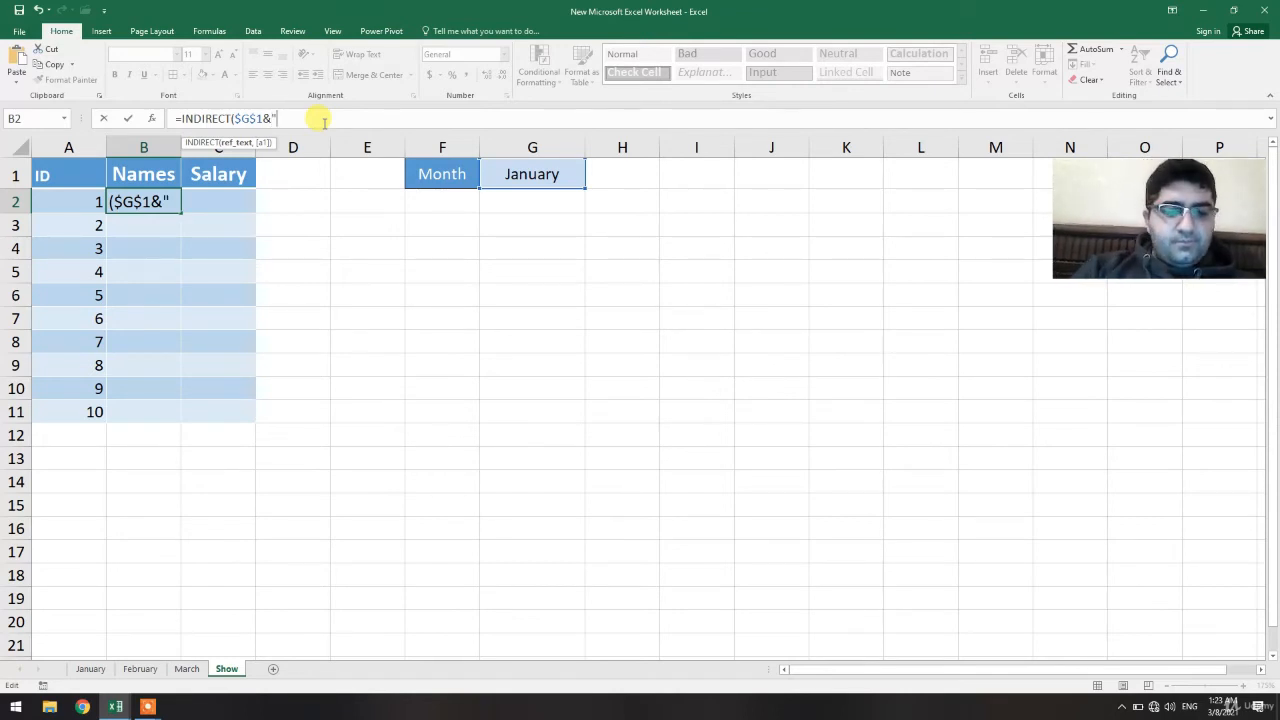
{"action": "type", "text": "\""}
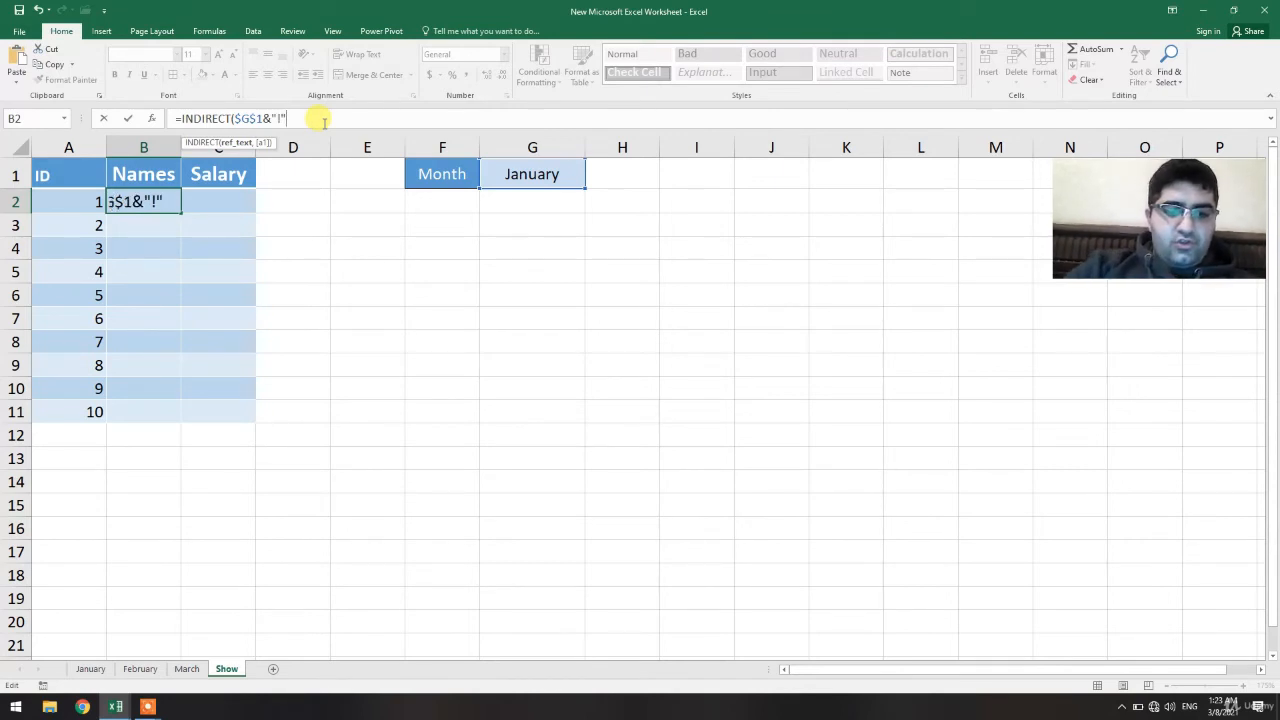
{"action": "type", "text": "&"}
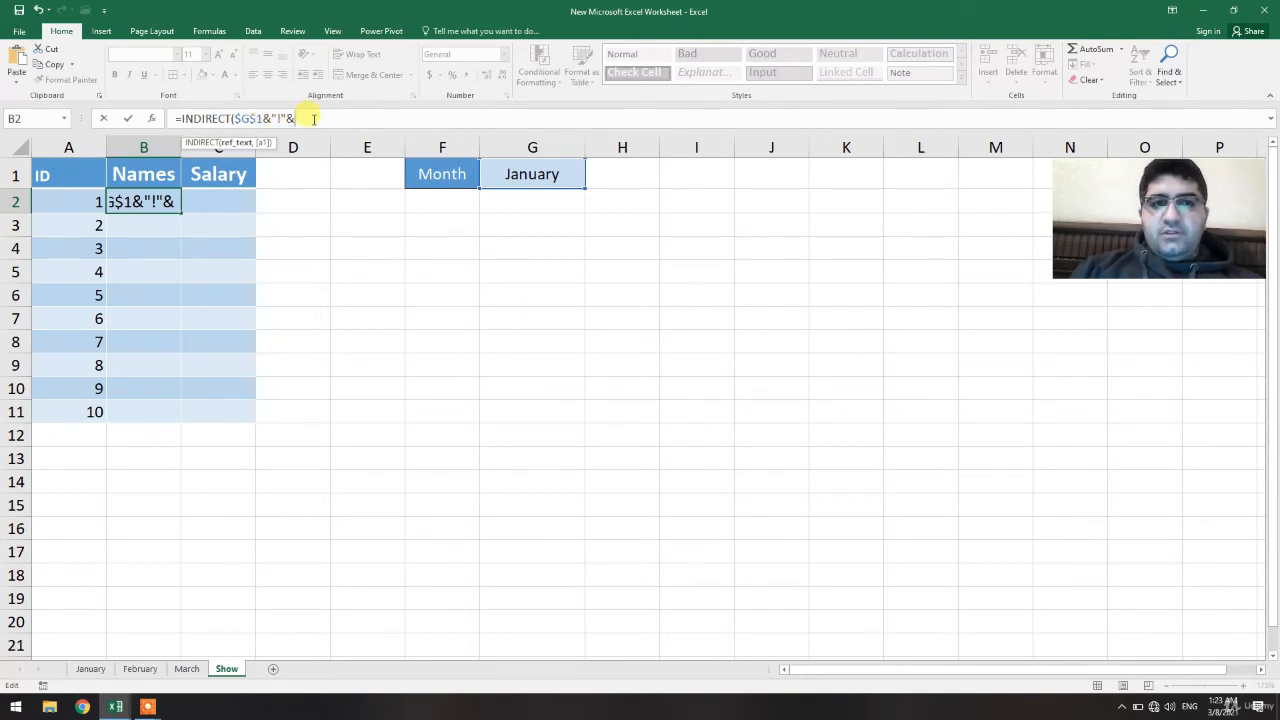
{"action": "type", "text": "Add"}
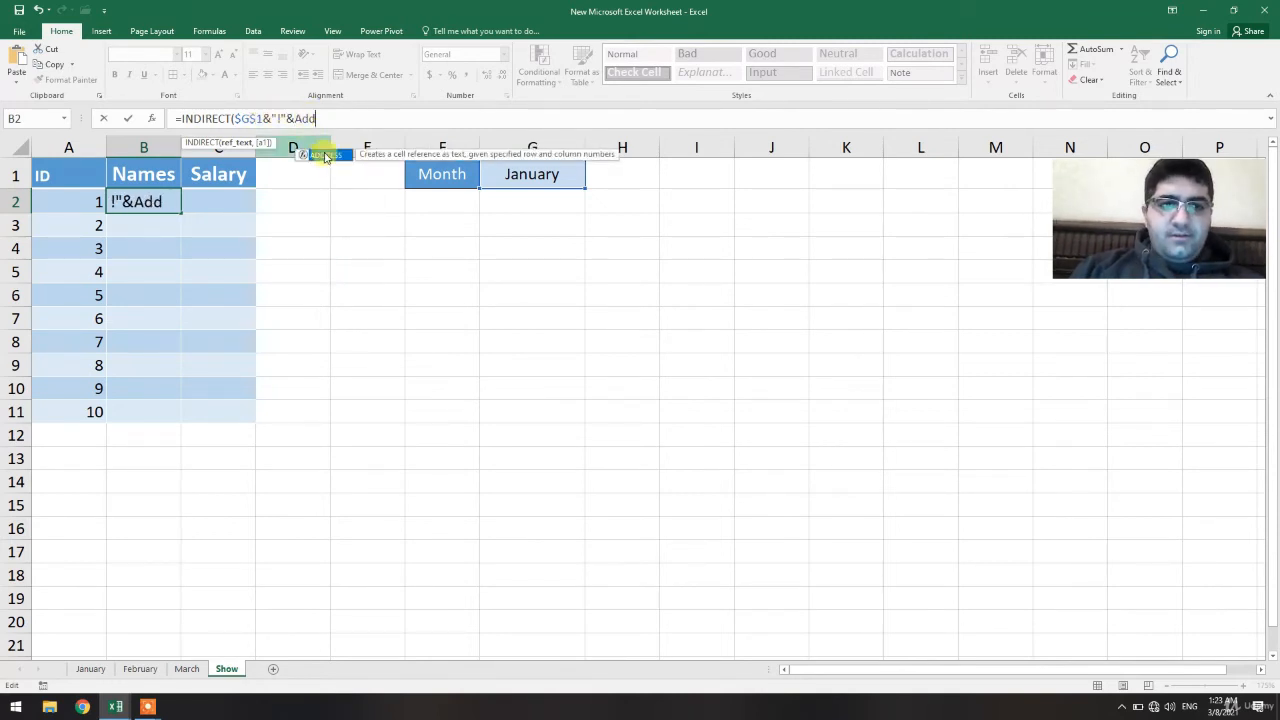
{"action": "double_click", "coordinate": [324, 154]}
{"action": "type", "text": "Ro"}
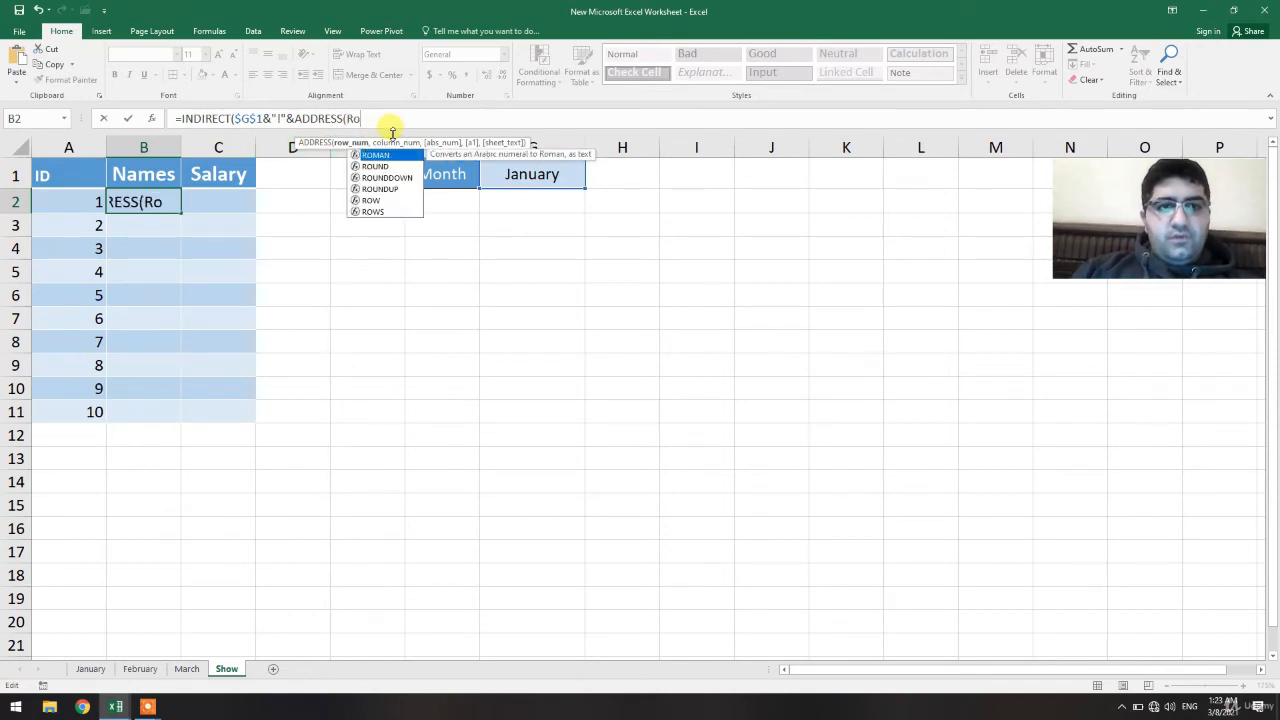
{"action": "double_click", "coordinate": [370, 200]}
{"action": "type", "text": ")"}
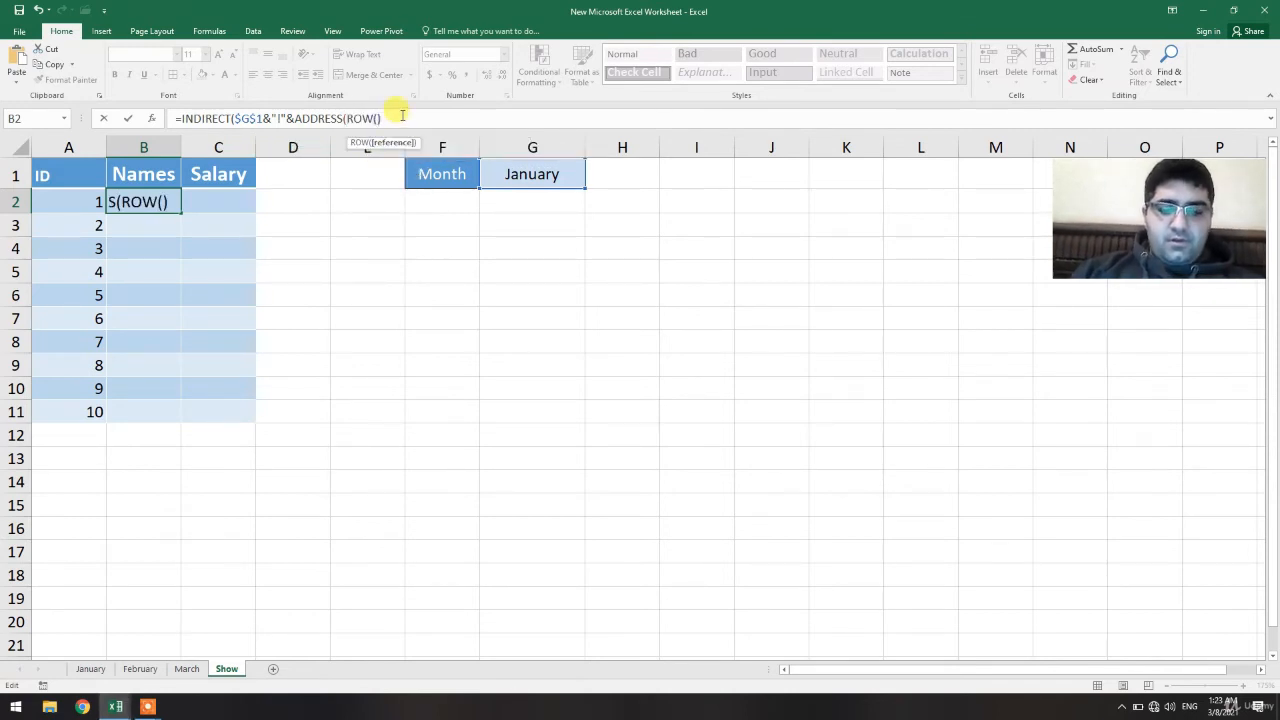
{"action": "type", "text": ","}
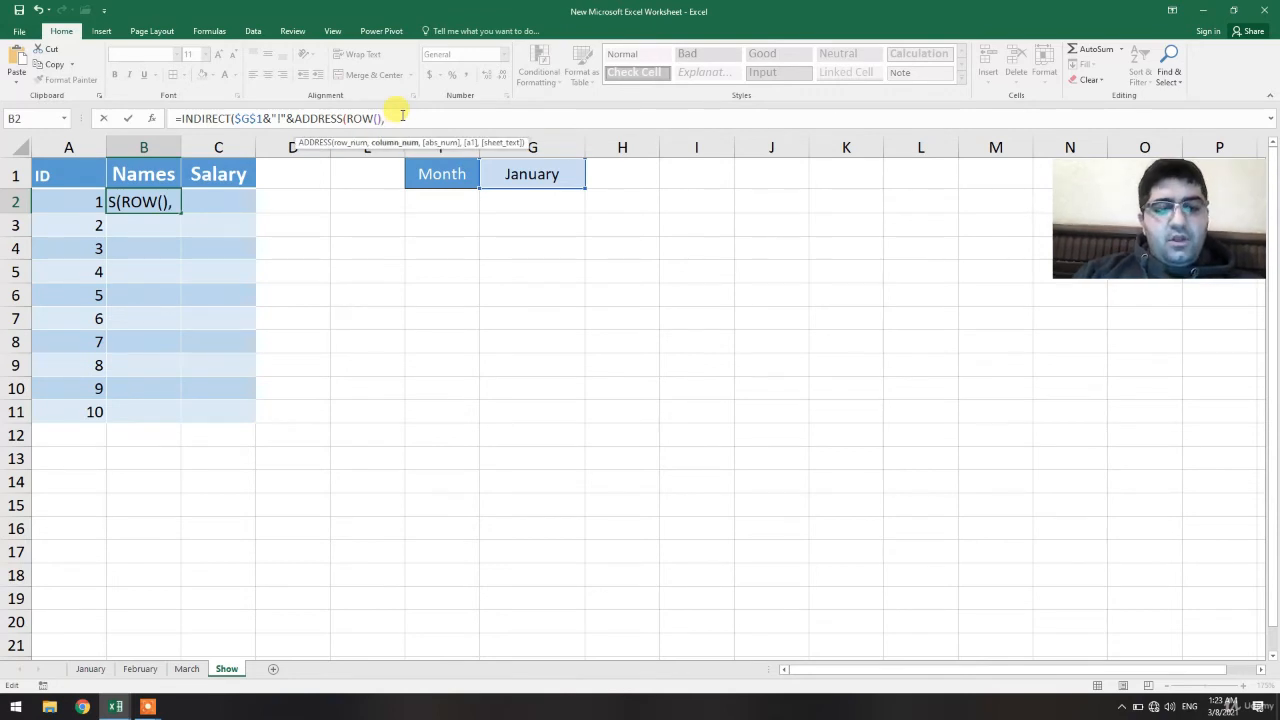
{"action": "type", "text": "col"}
{"action": "double_click", "coordinate": [405, 150]}
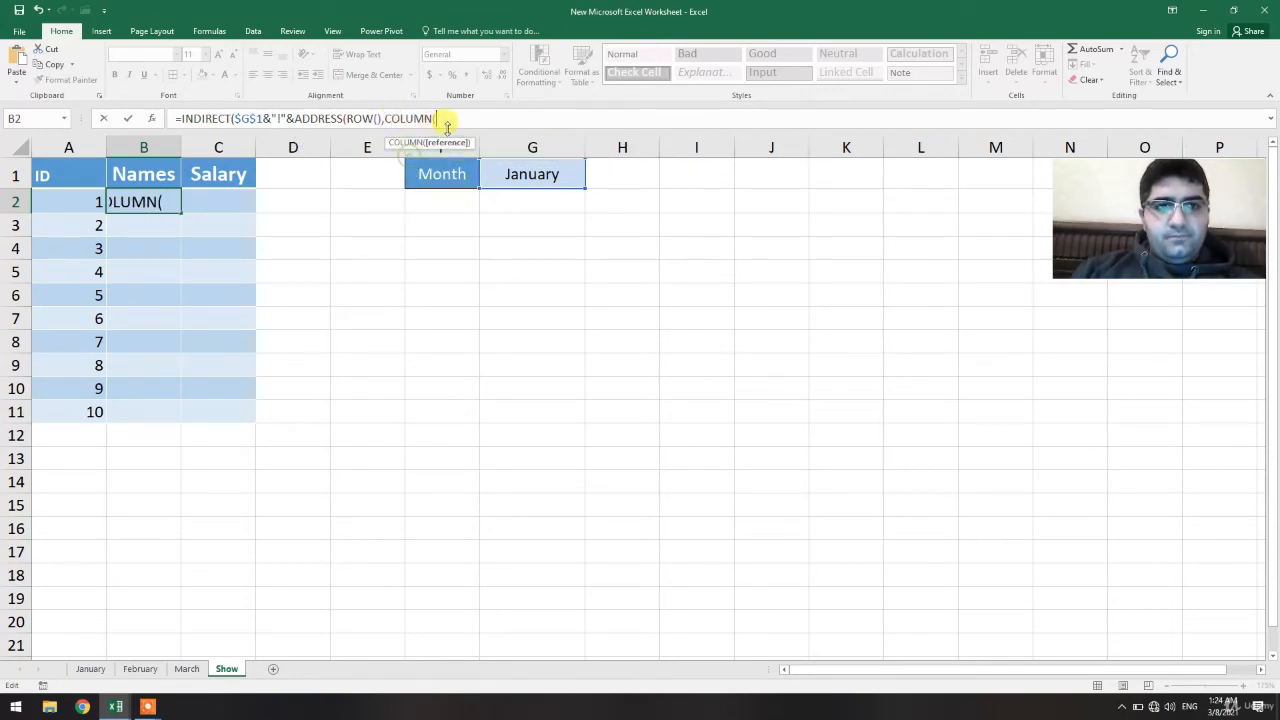
{"action": "type", "text": ")"}
{"action": "type", "text": ")"}
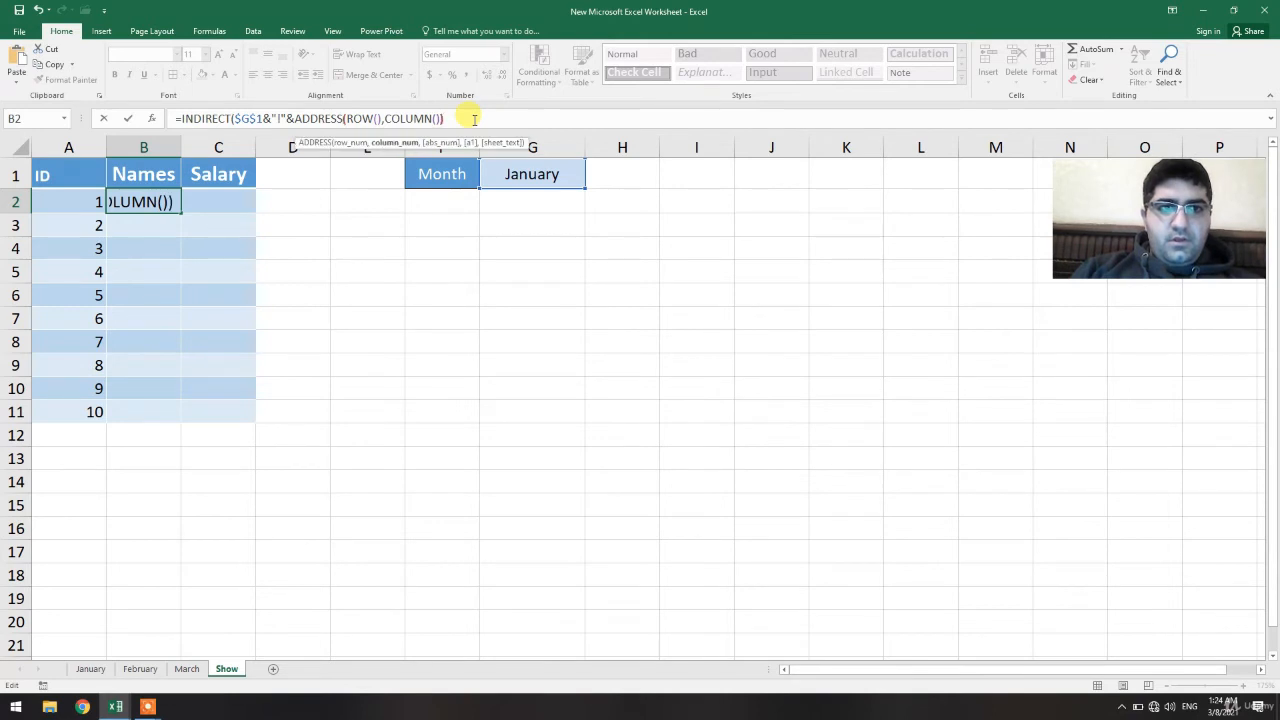
{"action": "type", "text": ")"}
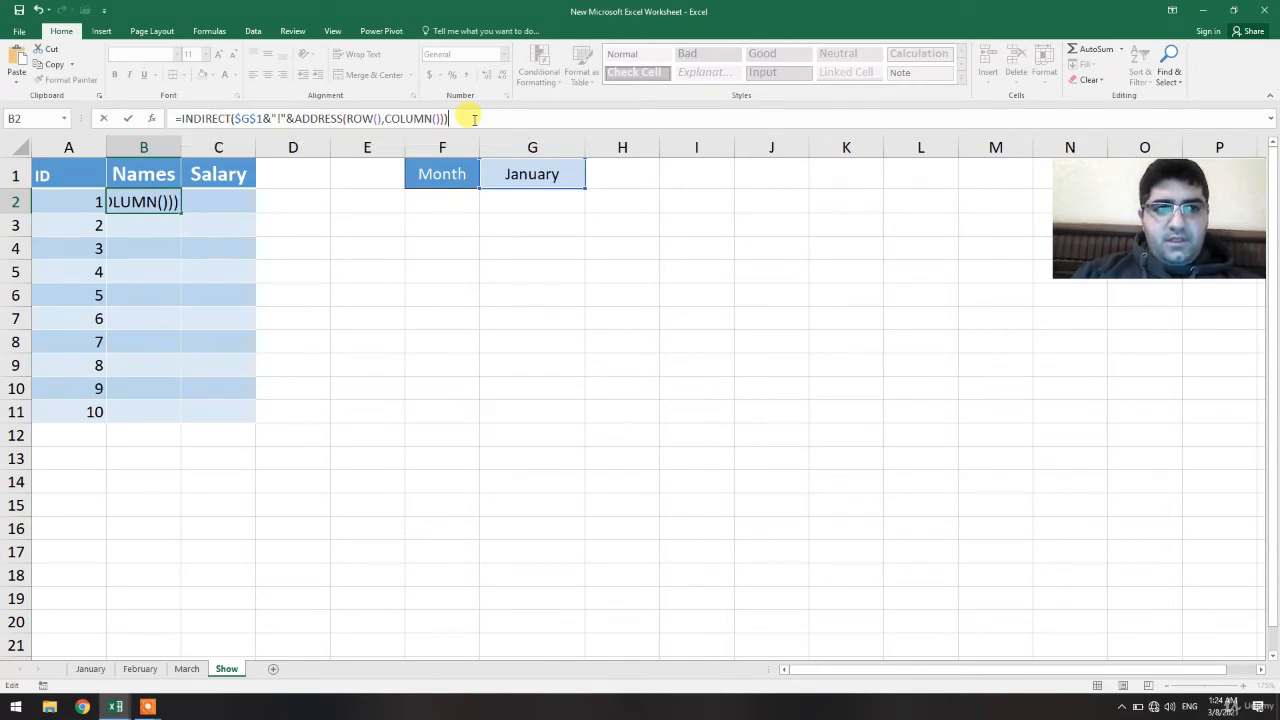
{"action": "key", "text": "Return"}
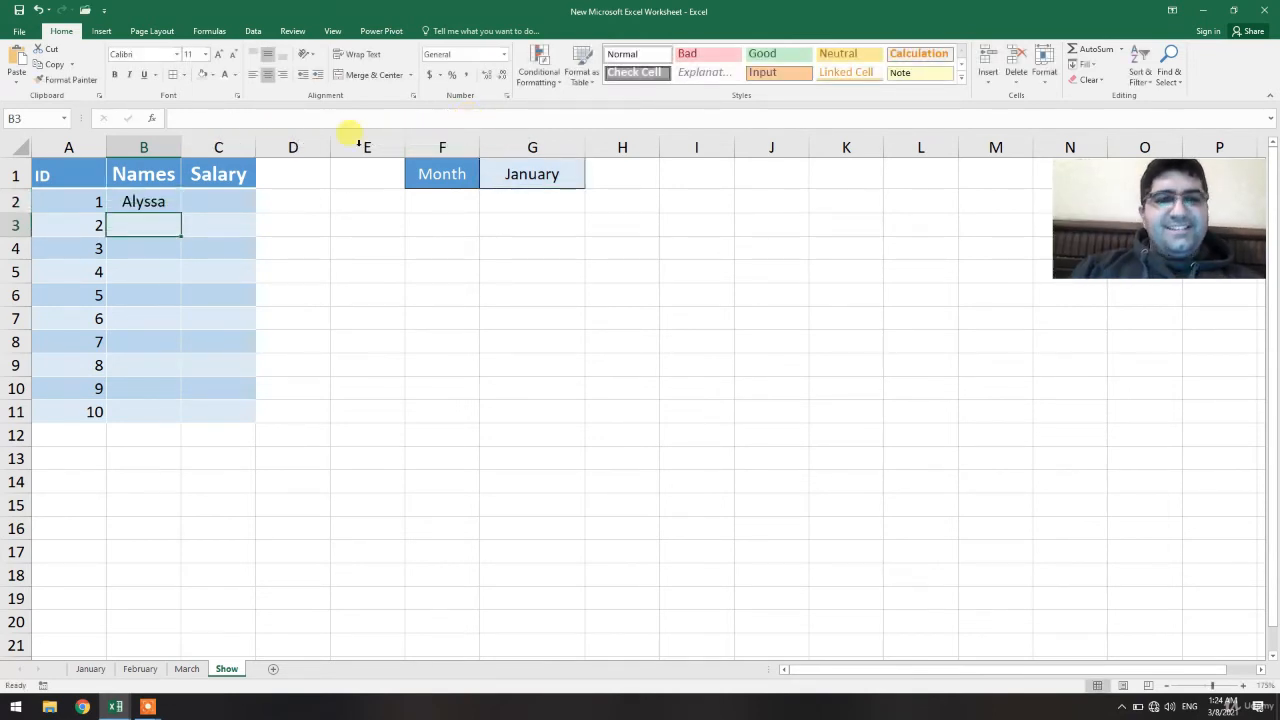
{"action": "left_click", "coordinate": [167, 201]}
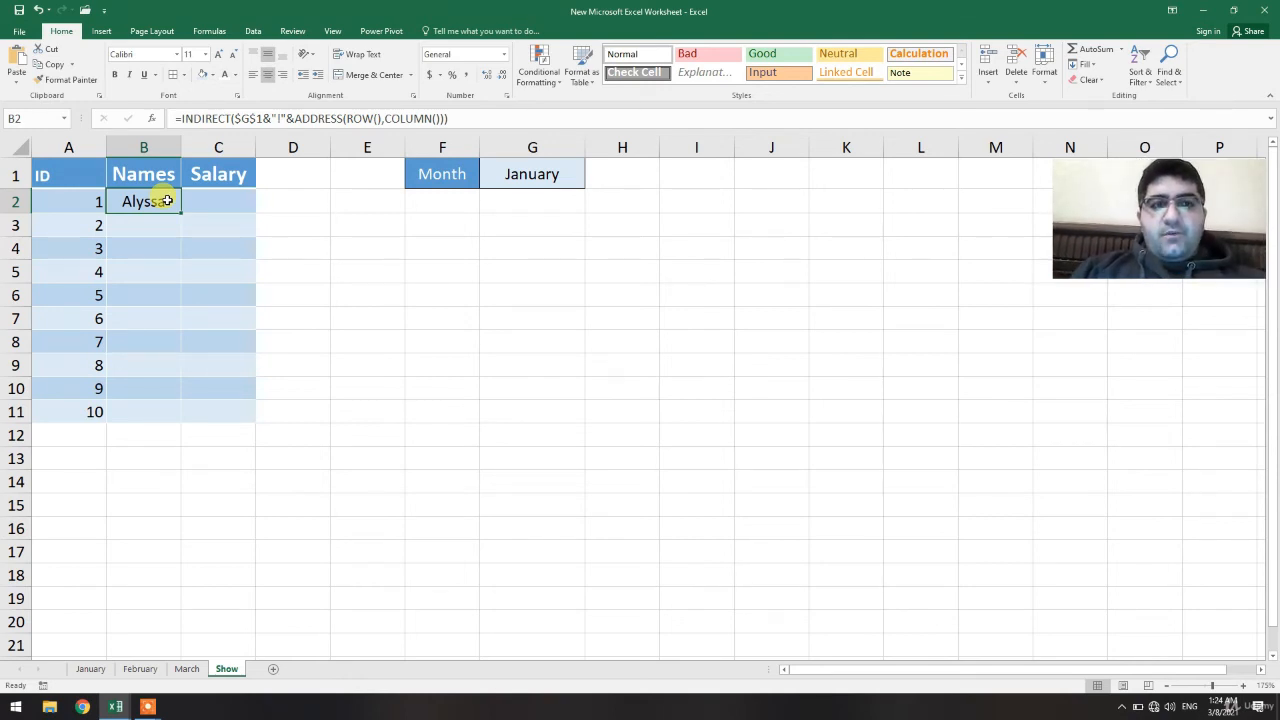
Enter =INDIRECT("January!B2") in cell H6 as a direct sheet reference example
{"action": "left_click", "coordinate": [614, 286]}
{"action": "type", "text": "="}
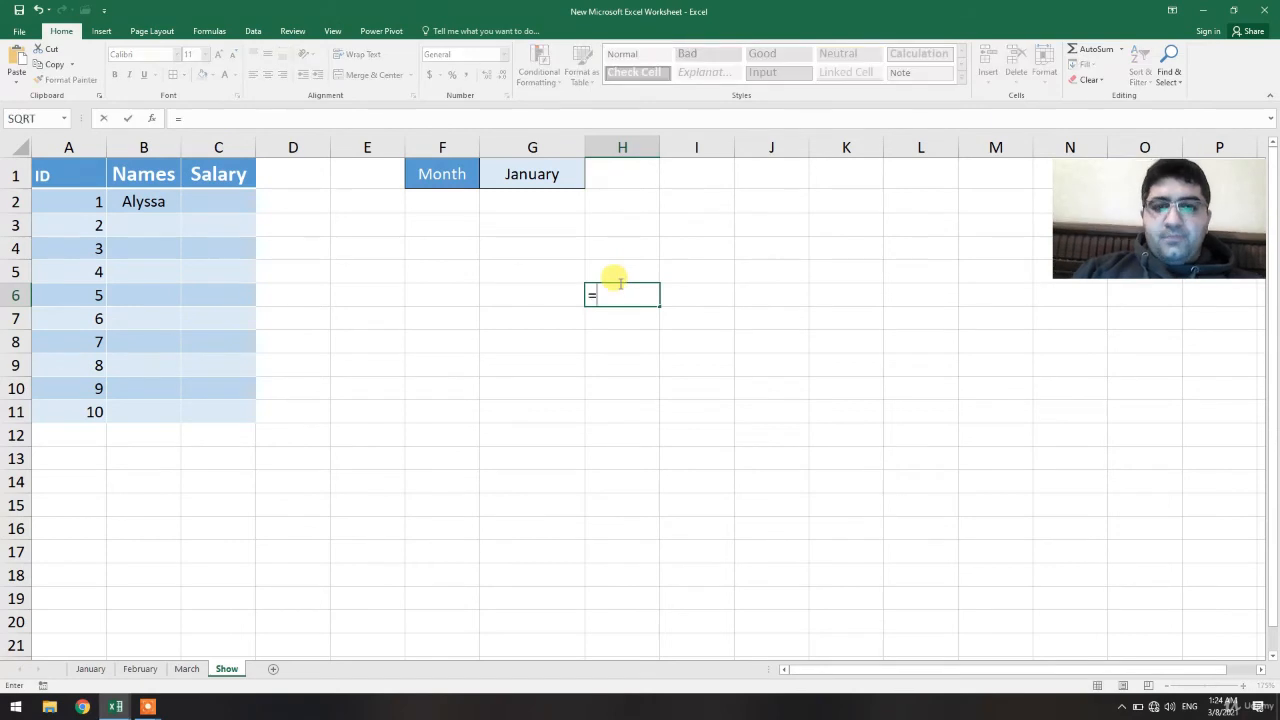
{"action": "type", "text": "IND"}
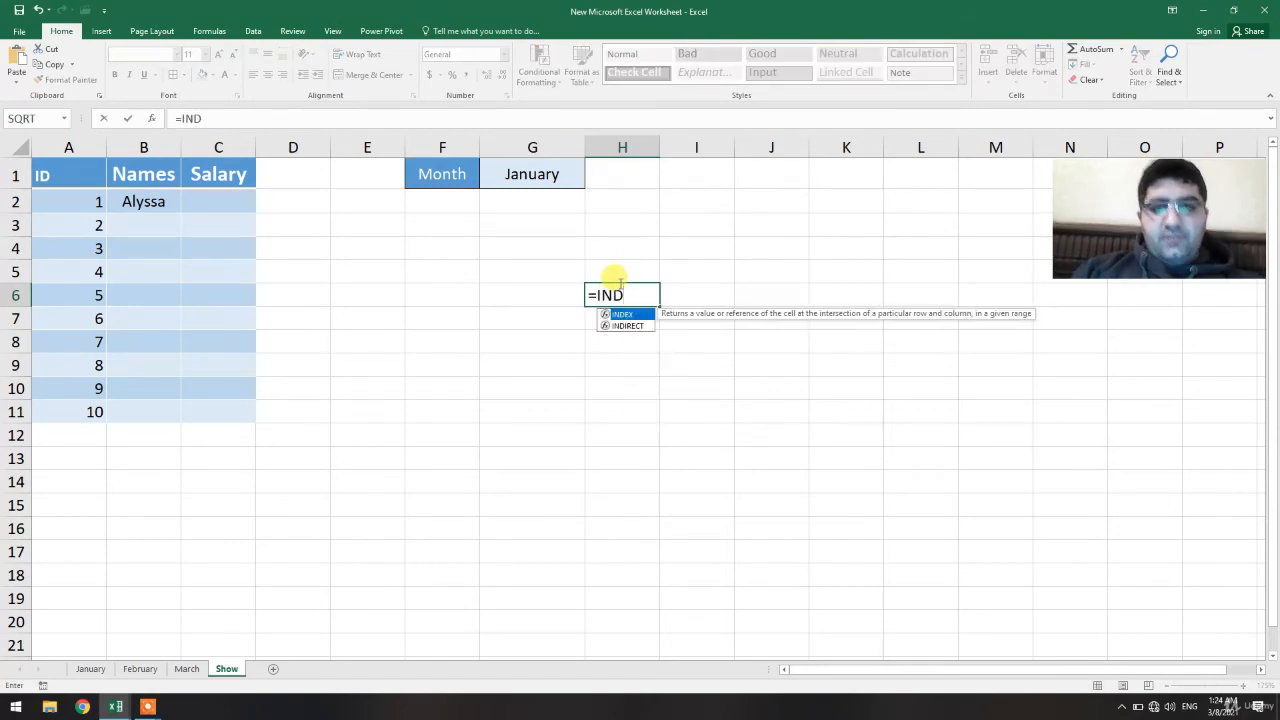
{"action": "double_click", "coordinate": [627, 326]}
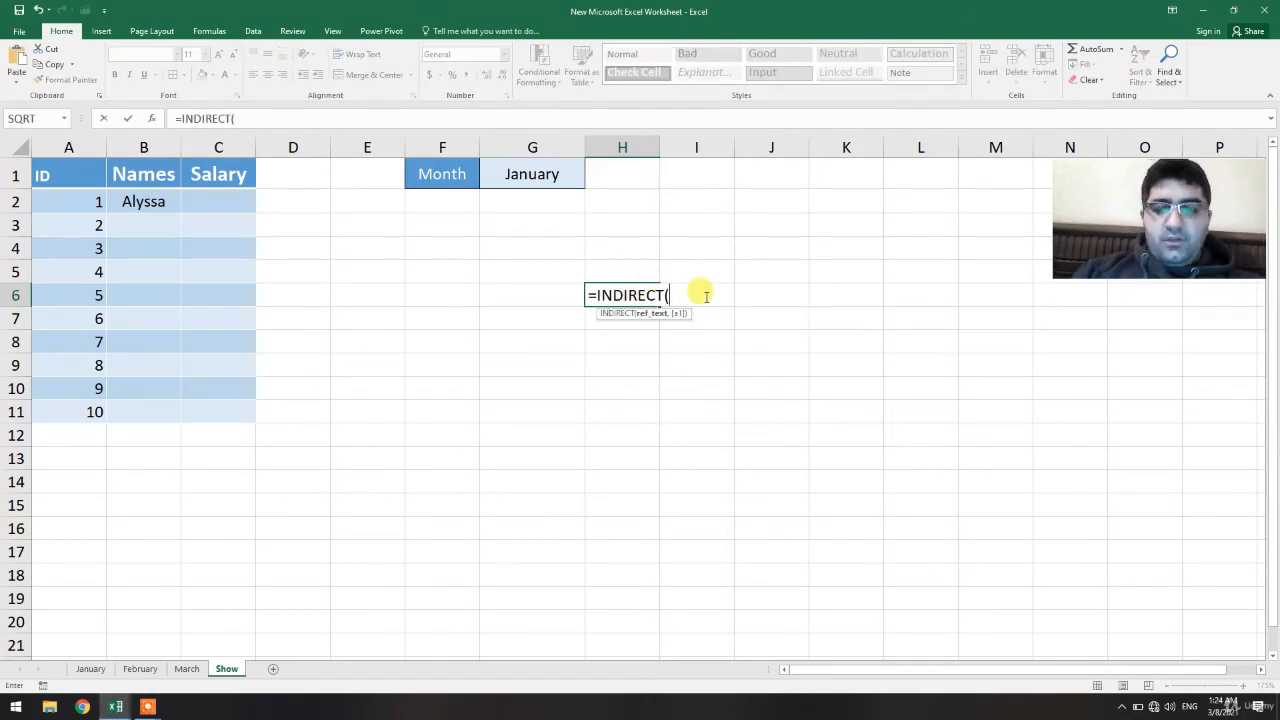
{"action": "type", "text": "\"January"}
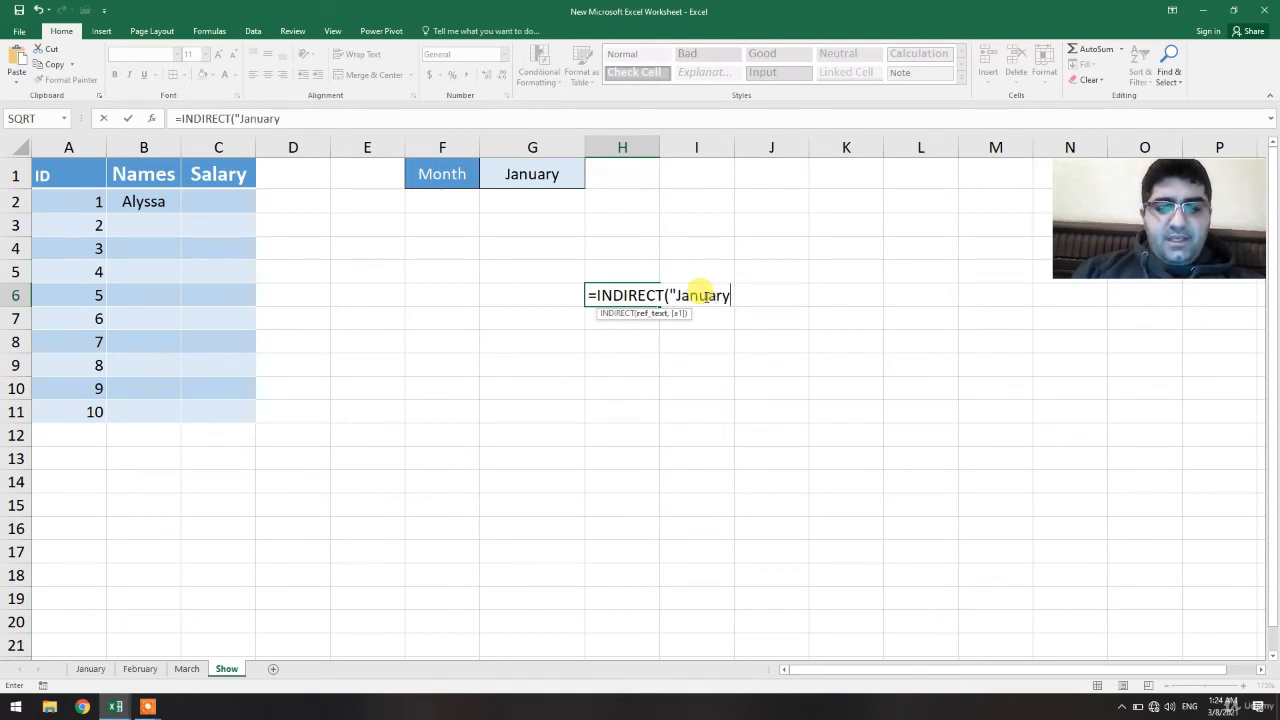
{"action": "type", "text": "!A1"}
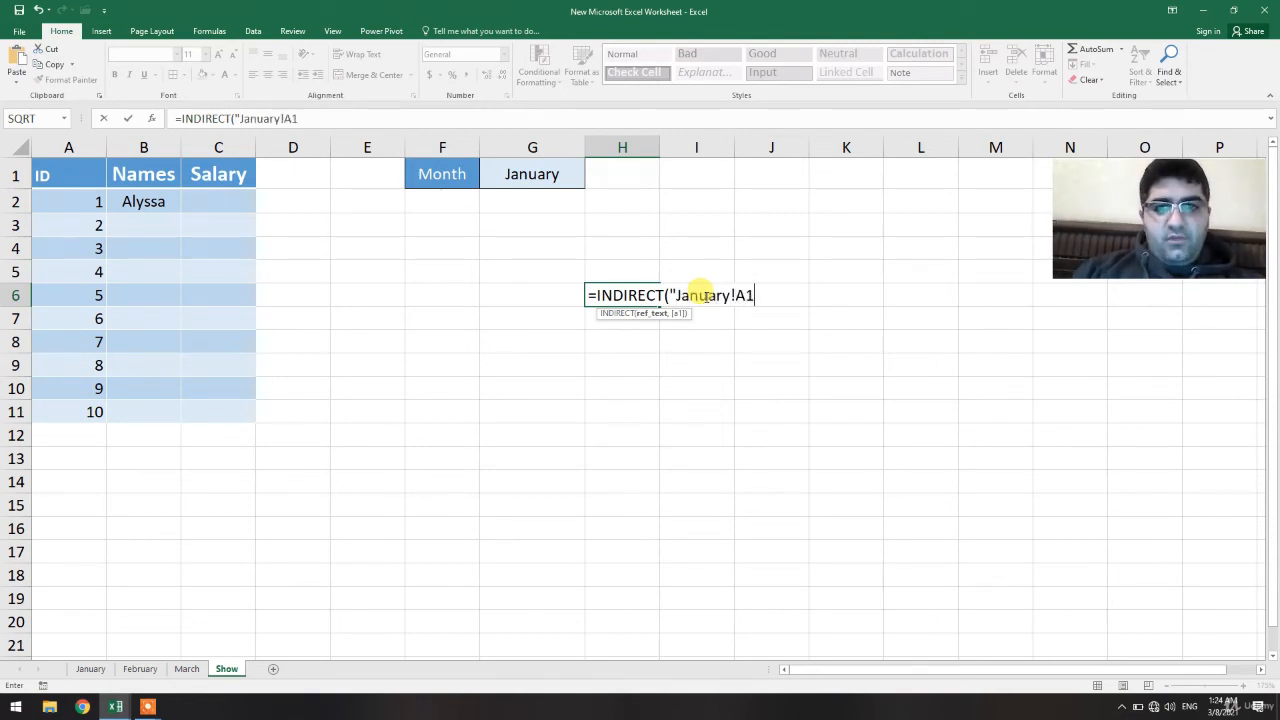
{"action": "key", "text": "BackSpace"}
{"action": "key", "text": "BackSpace"}
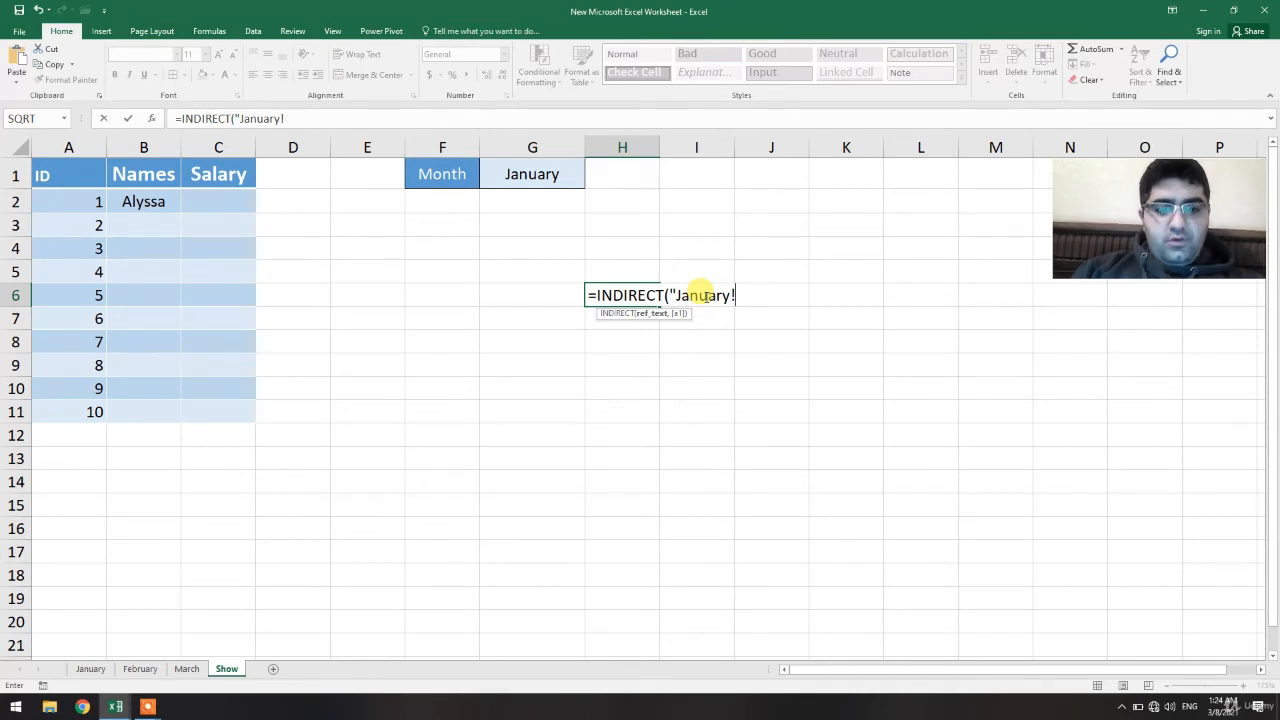
{"action": "type", "text": "B2\""}
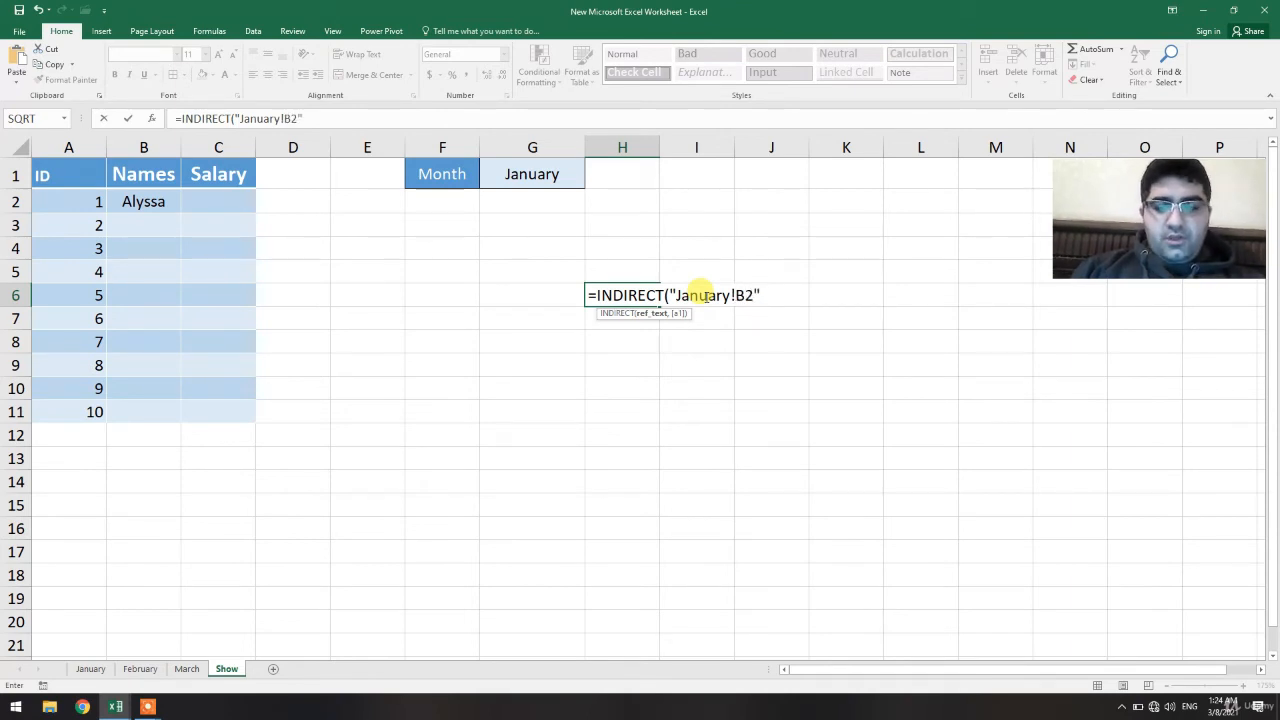
{"action": "key", "text": "Return"}
{"action": "left_click", "coordinate": [636, 298]}
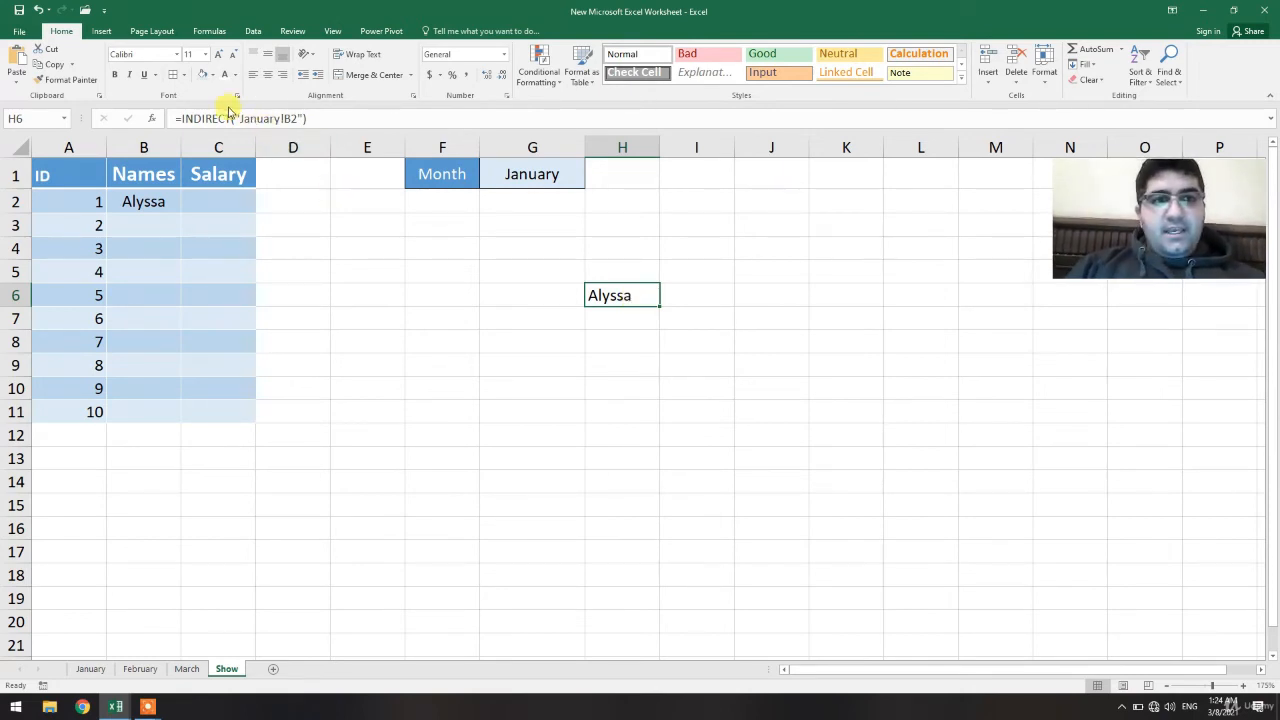
Fill B2's INDIRECT formula down through B11
{"action": "left_click", "coordinate": [158, 201]}
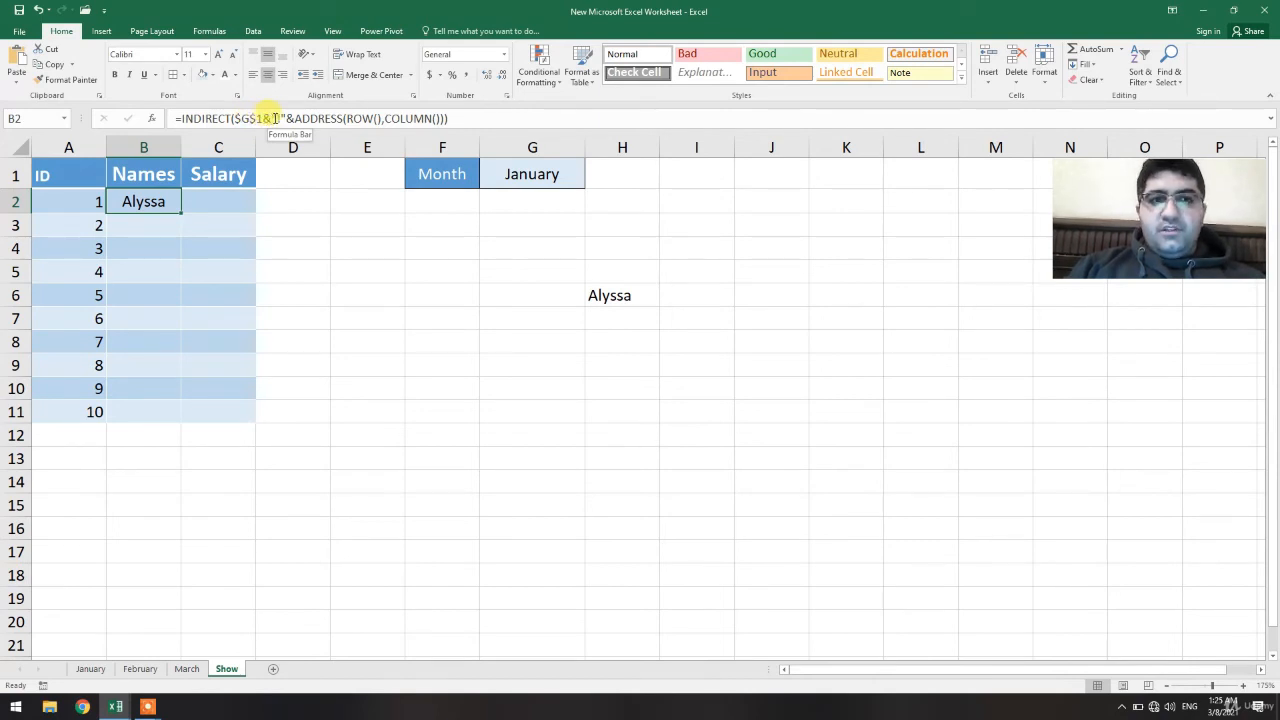
{"action": "left_click", "coordinate": [608, 294]}
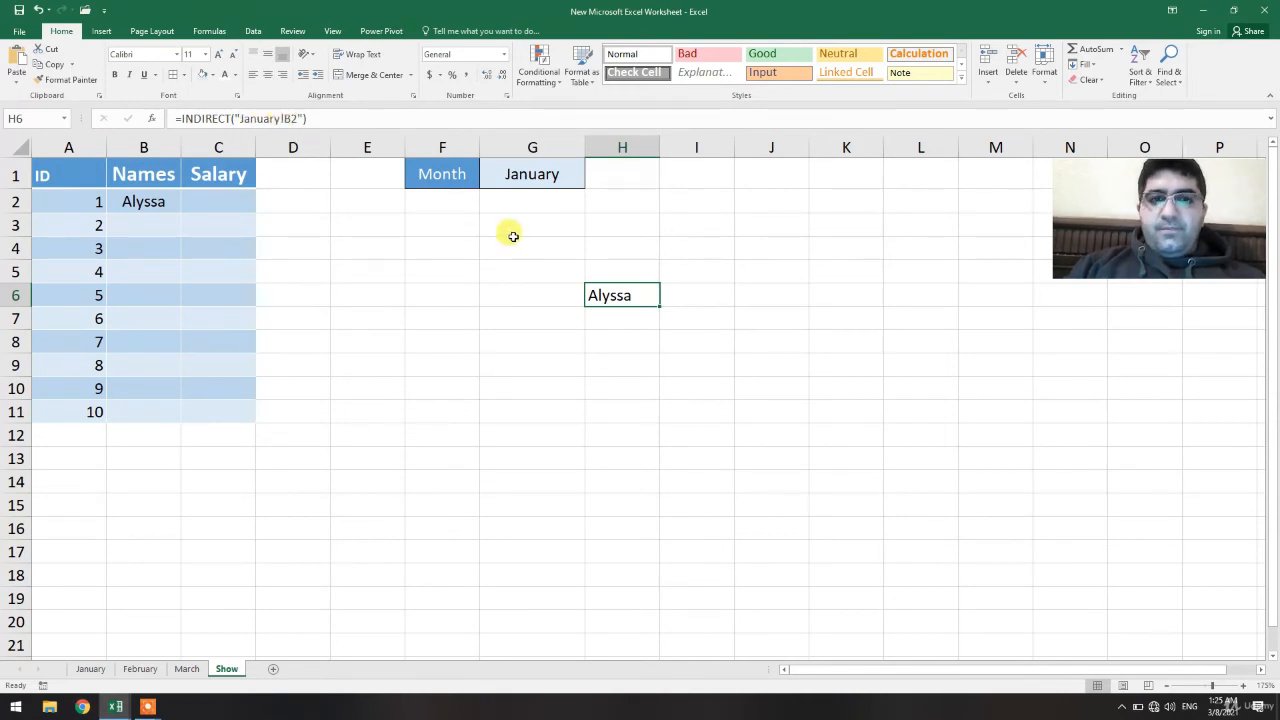
{"action": "left_click", "coordinate": [172, 203]}
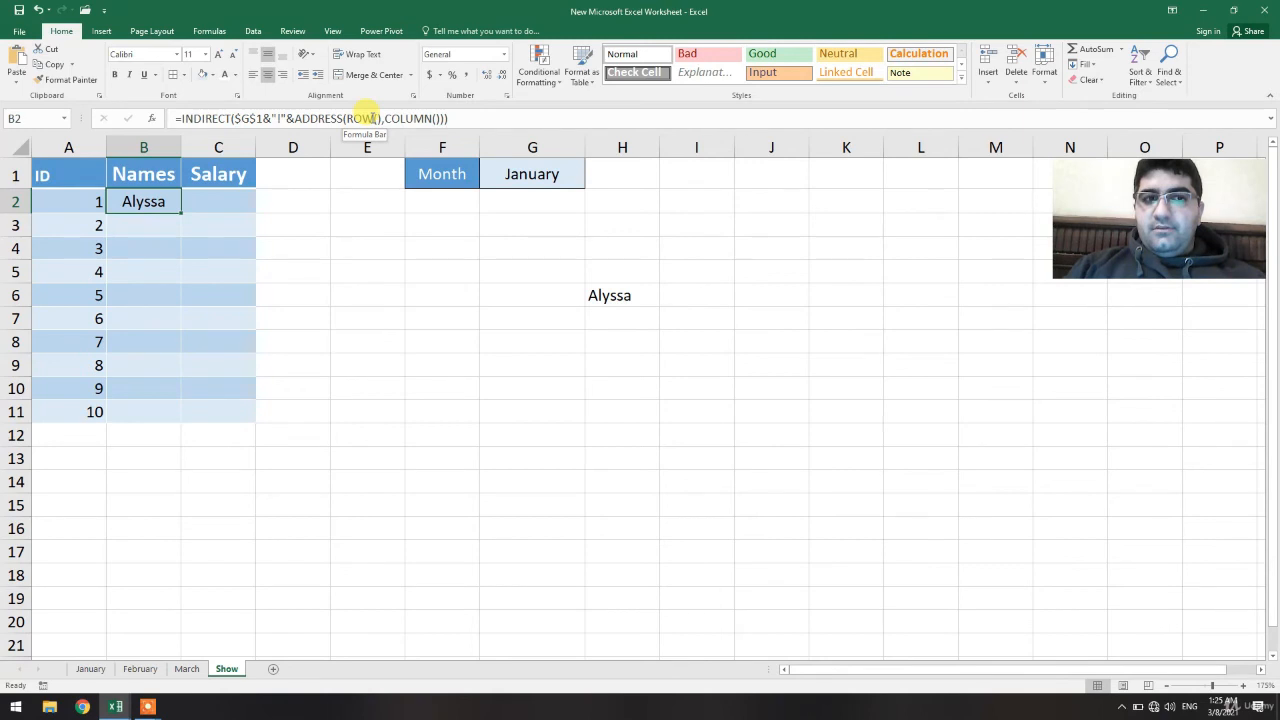
{"action": "key", "text": "Down"}
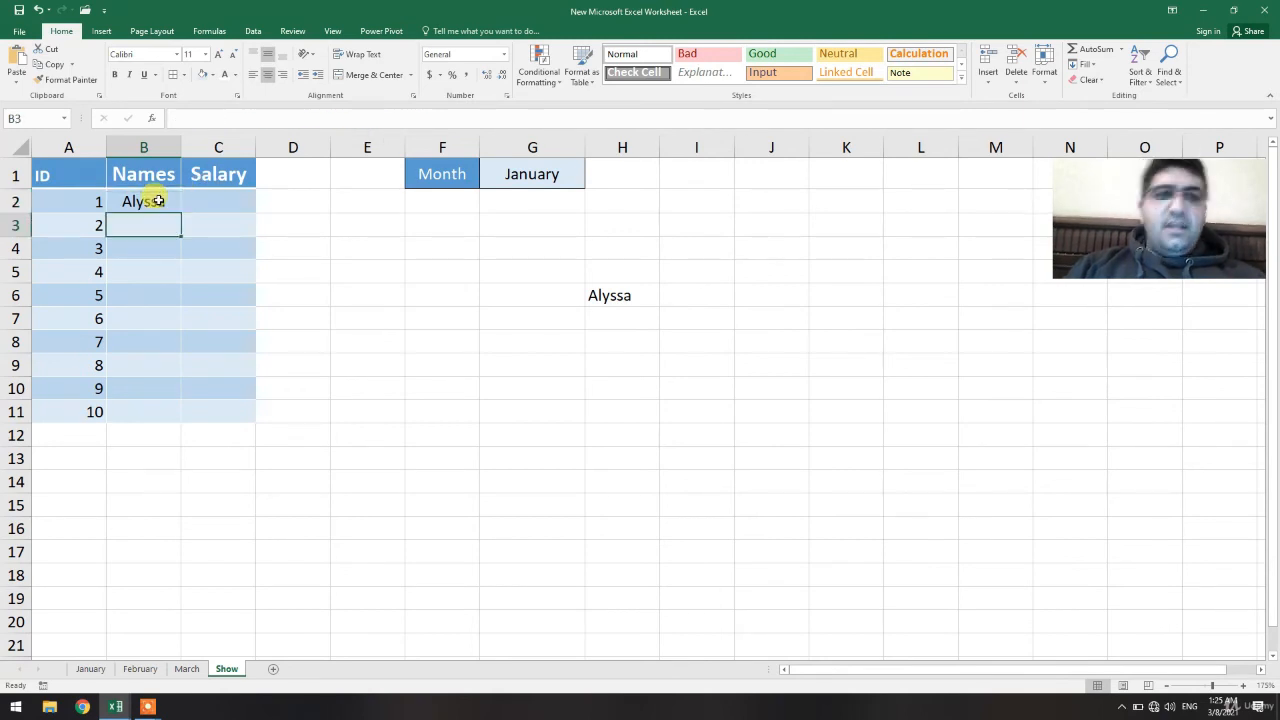
{"action": "left_click", "coordinate": [158, 201]}
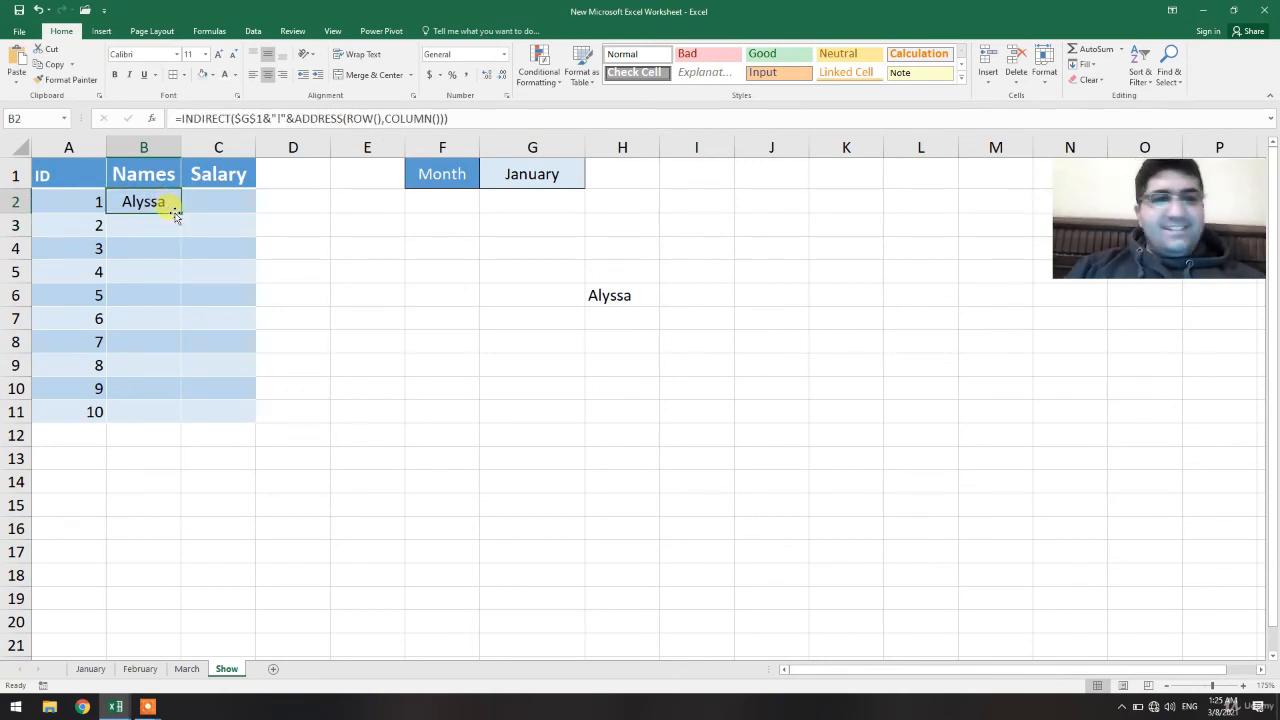
{"action": "left_click_drag", "start_coordinate": [180, 212], "coordinate": [186, 417]}
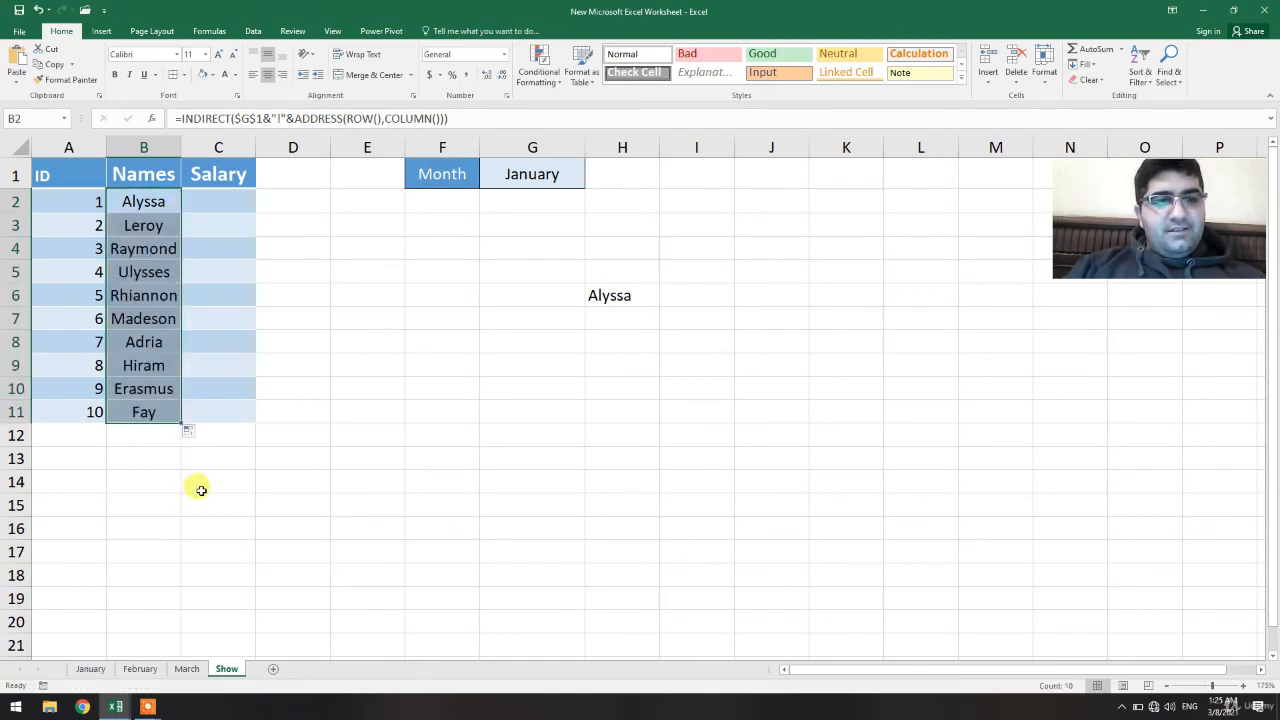
Fill the INDIRECT formulas from column B across into column C so the Salary column pulls values from the month sheet
{"action": "left_click_drag", "start_coordinate": [180, 421], "coordinate": [250, 415]}
{"action": "left_click", "coordinate": [335, 430]}
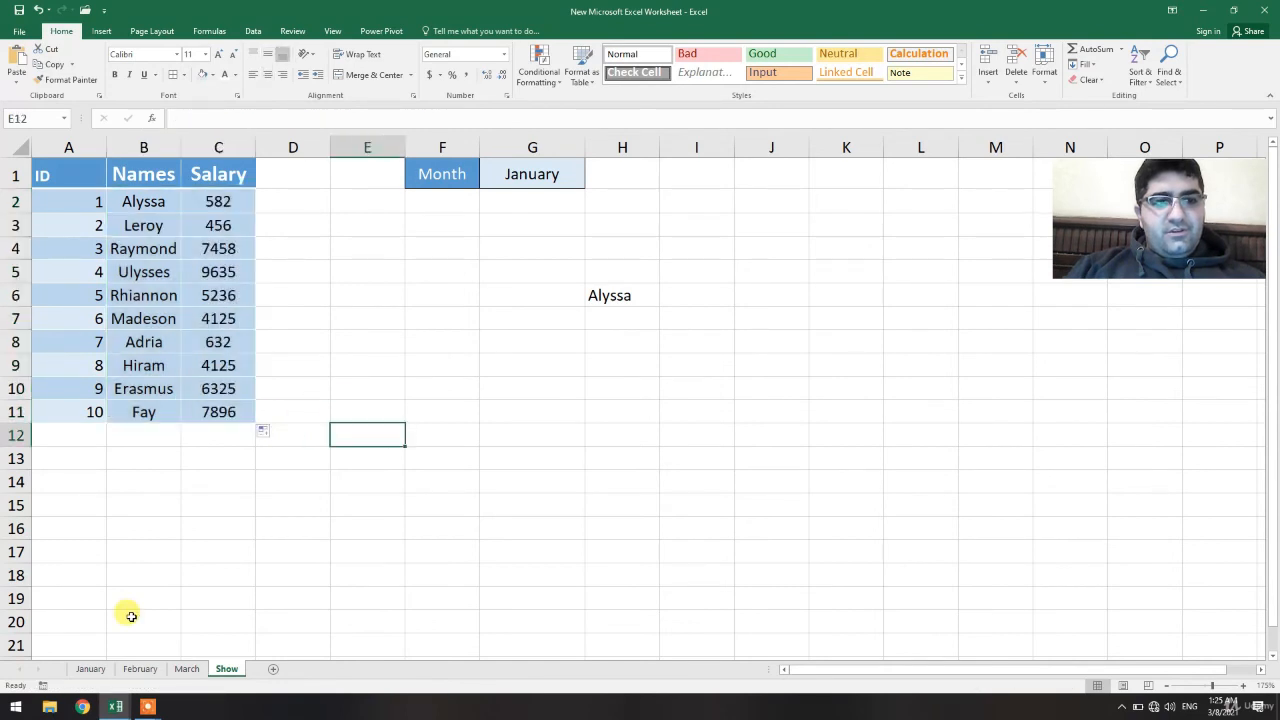
{"action": "left_click", "coordinate": [94, 669]}
{"action": "left_click", "coordinate": [226, 669]}
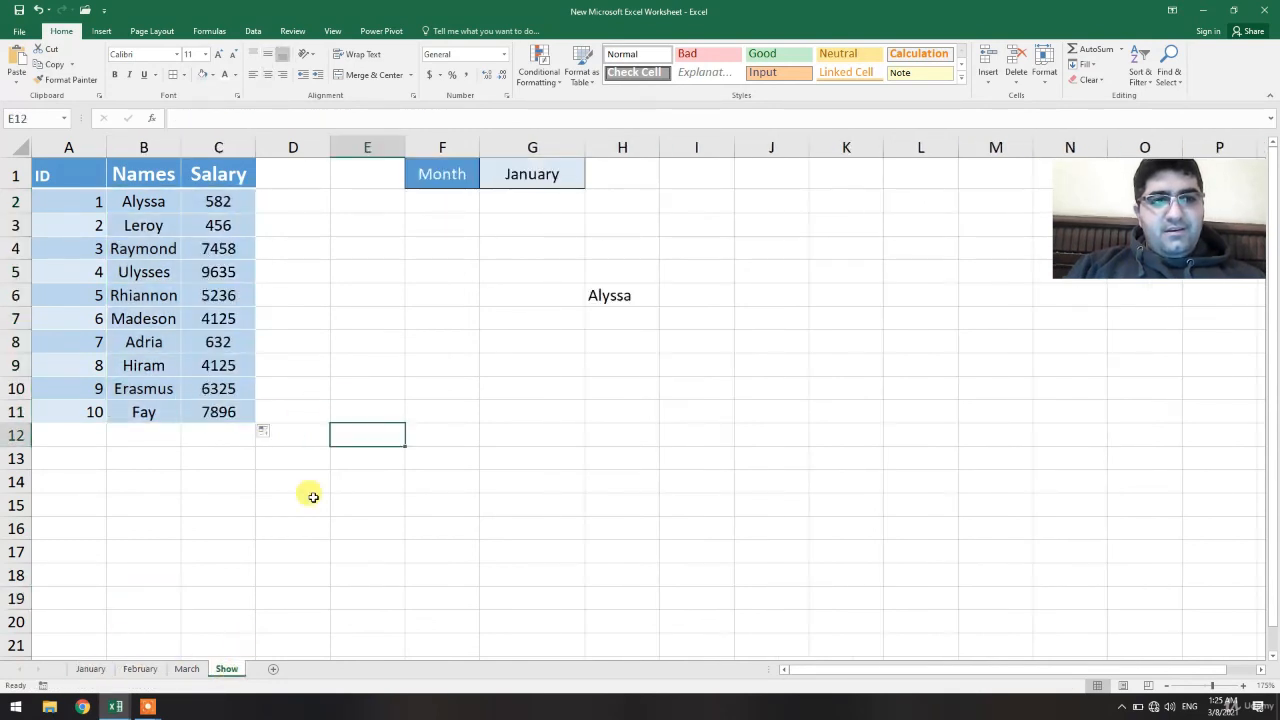
Format the salary cells C2:C11 as Currency
{"action": "left_click_drag", "start_coordinate": [233, 211], "coordinate": [234, 414]}
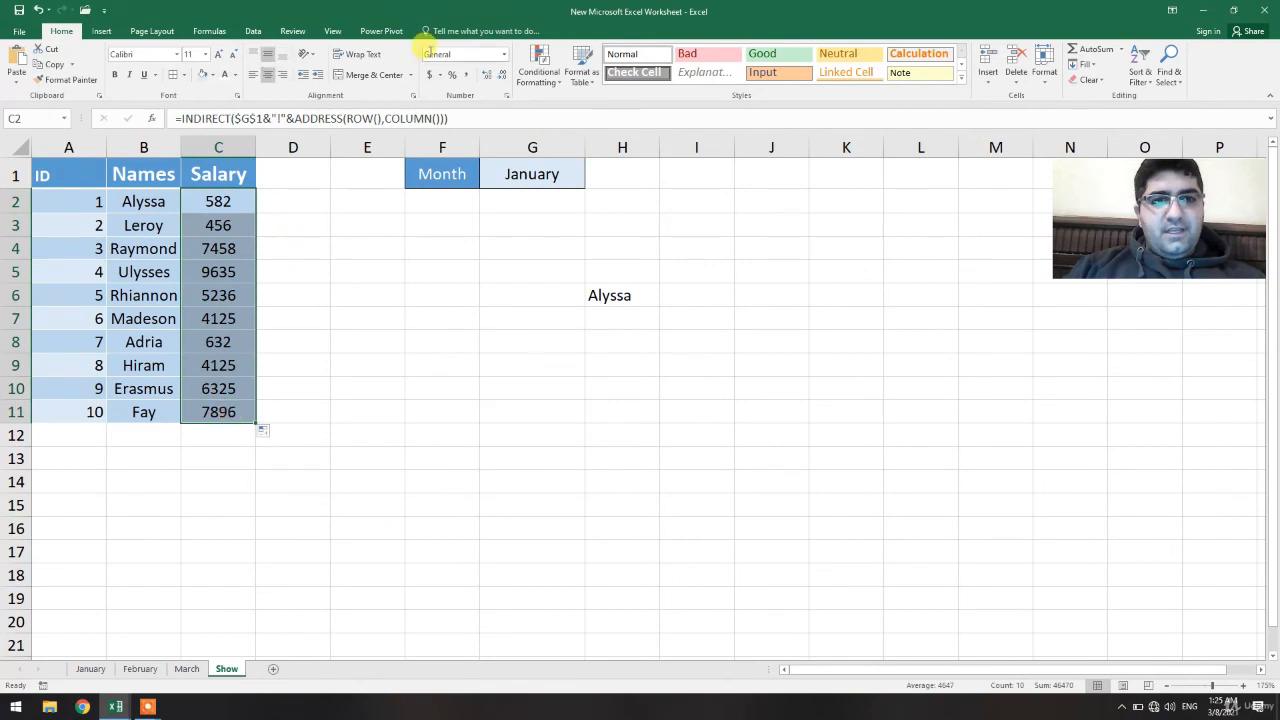
{"action": "left_click", "coordinate": [507, 55]}
{"action": "left_click", "coordinate": [457, 133]}
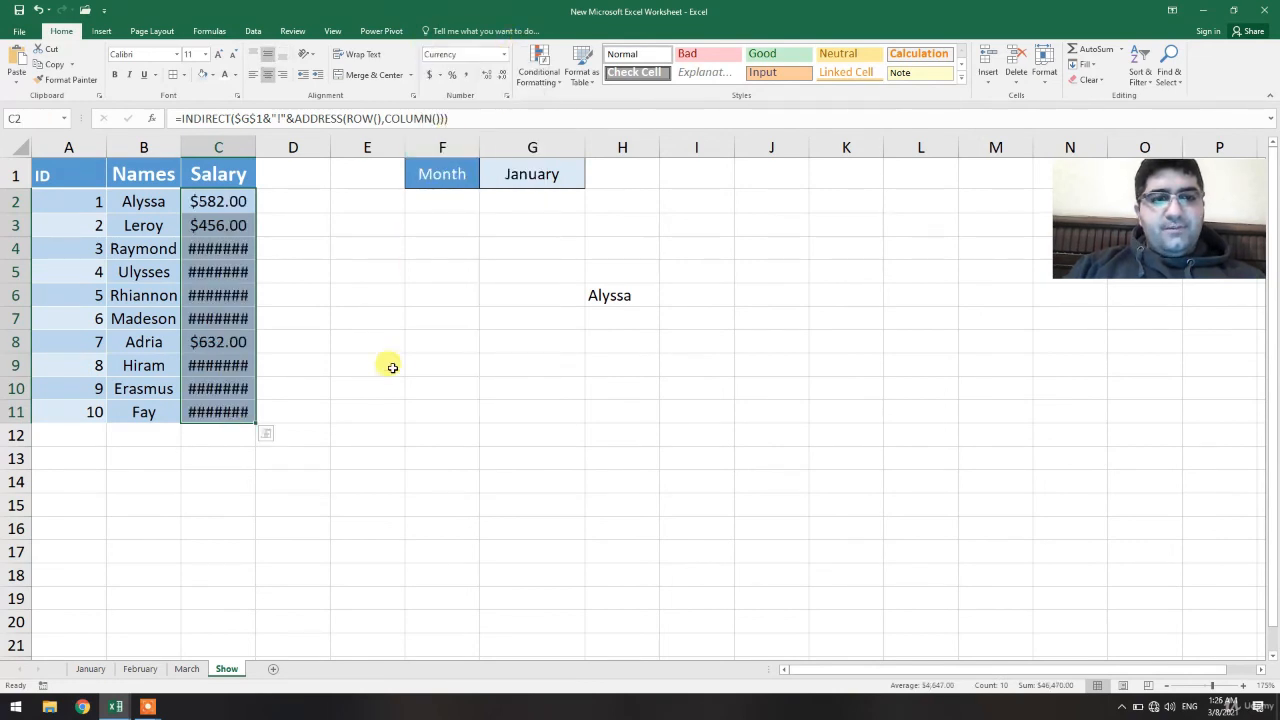
{"action": "left_click", "coordinate": [392, 373]}
Widen column C and remove the decimal places from the salary values
{"action": "double_click", "coordinate": [257, 144]}
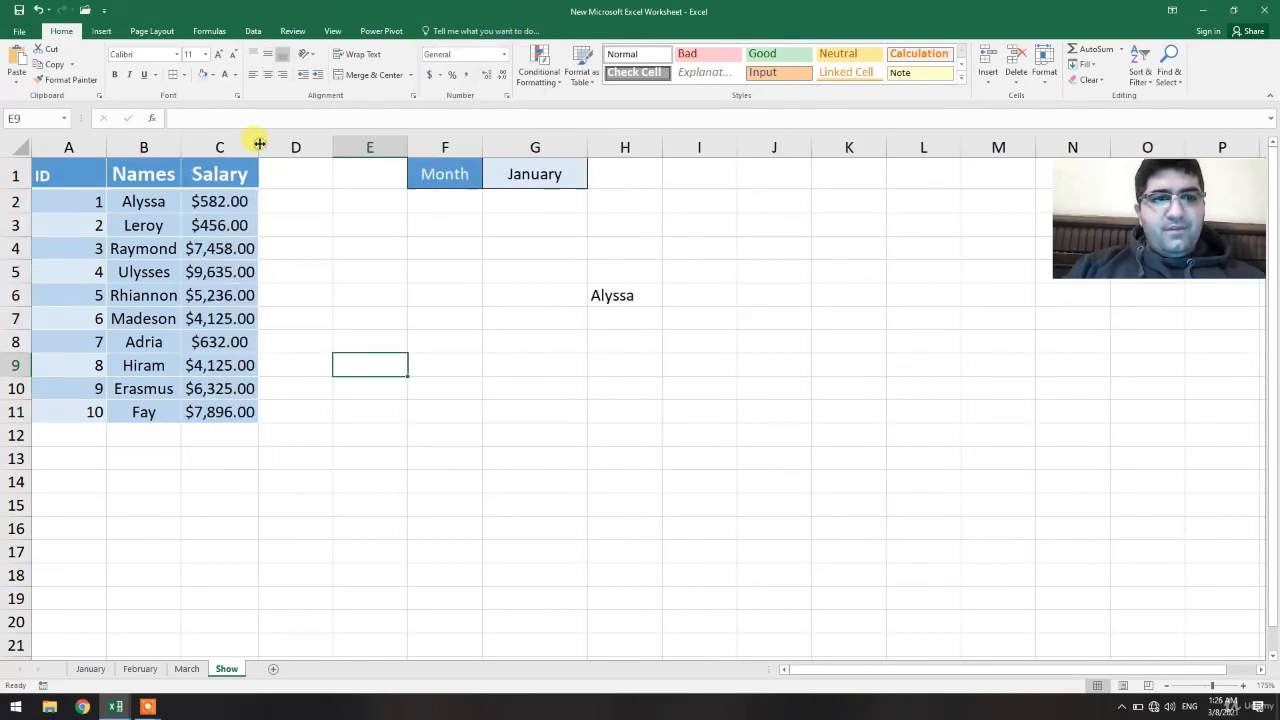
{"action": "left_click_drag", "start_coordinate": [259, 144], "coordinate": [287, 144]}
{"action": "left_click_drag", "start_coordinate": [265, 200], "coordinate": [249, 410]}
{"action": "left_click", "coordinate": [500, 78]}
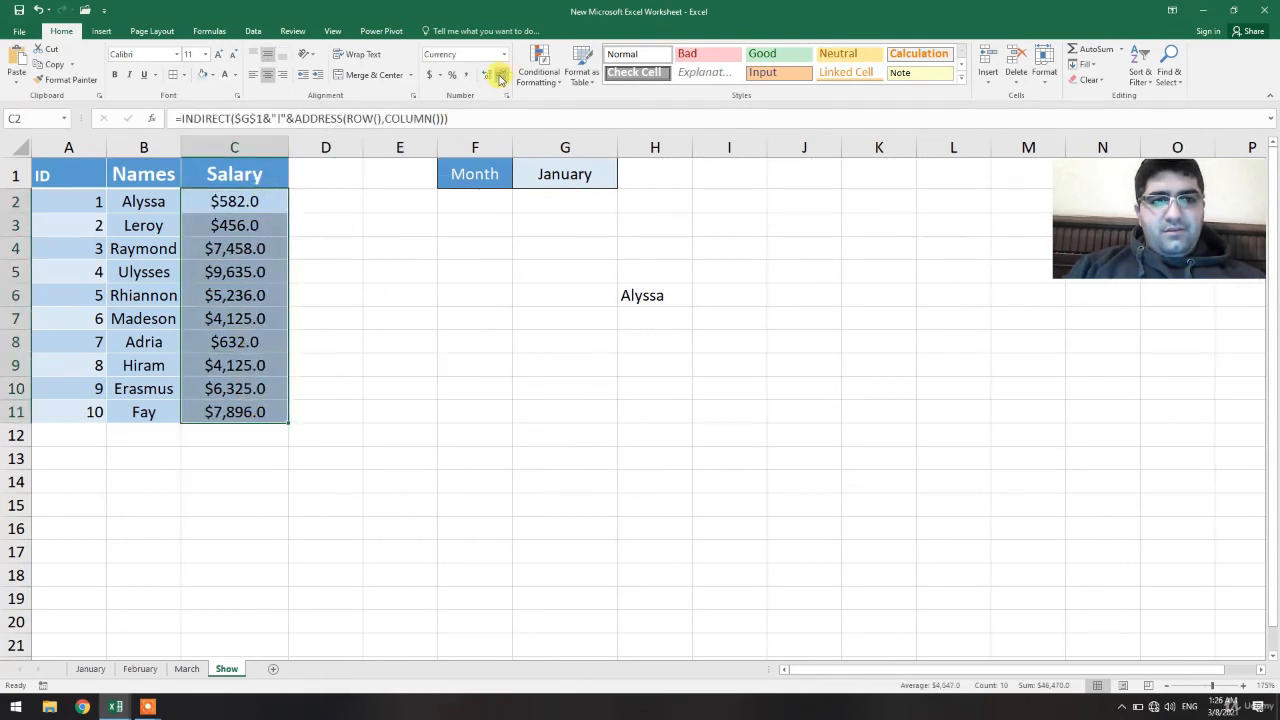
{"action": "left_click", "coordinate": [500, 78]}
{"action": "left_click", "coordinate": [418, 337]}
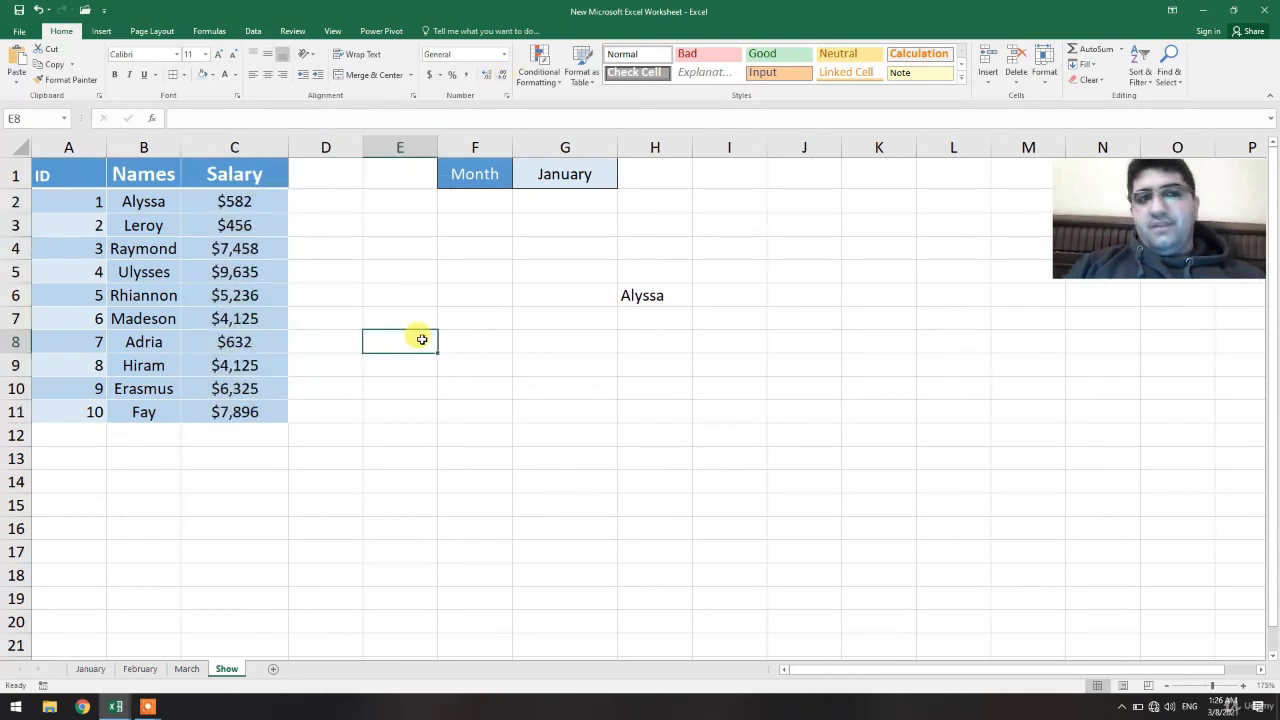
Apply a fill colour to the ID cells A2:A11
{"action": "left_click_drag", "start_coordinate": [82, 204], "coordinate": [83, 410]}
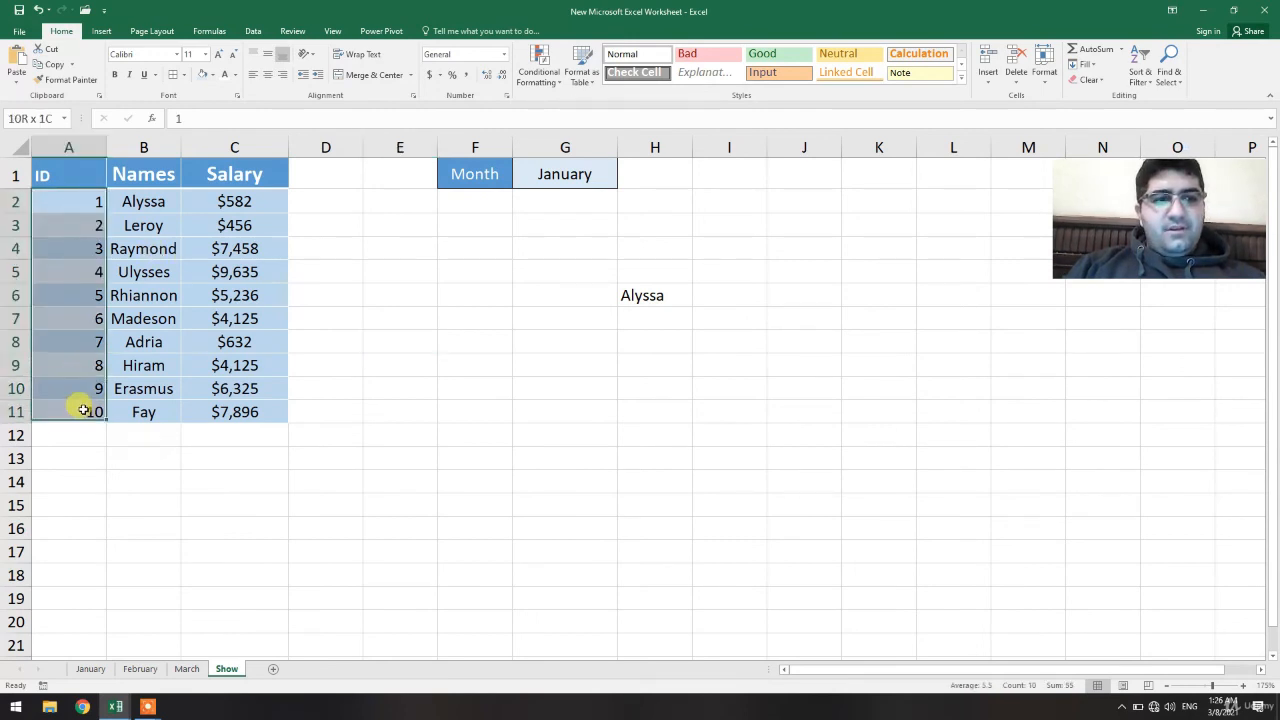
{"action": "left_click", "coordinate": [201, 77]}
{"action": "left_click", "coordinate": [402, 276]}
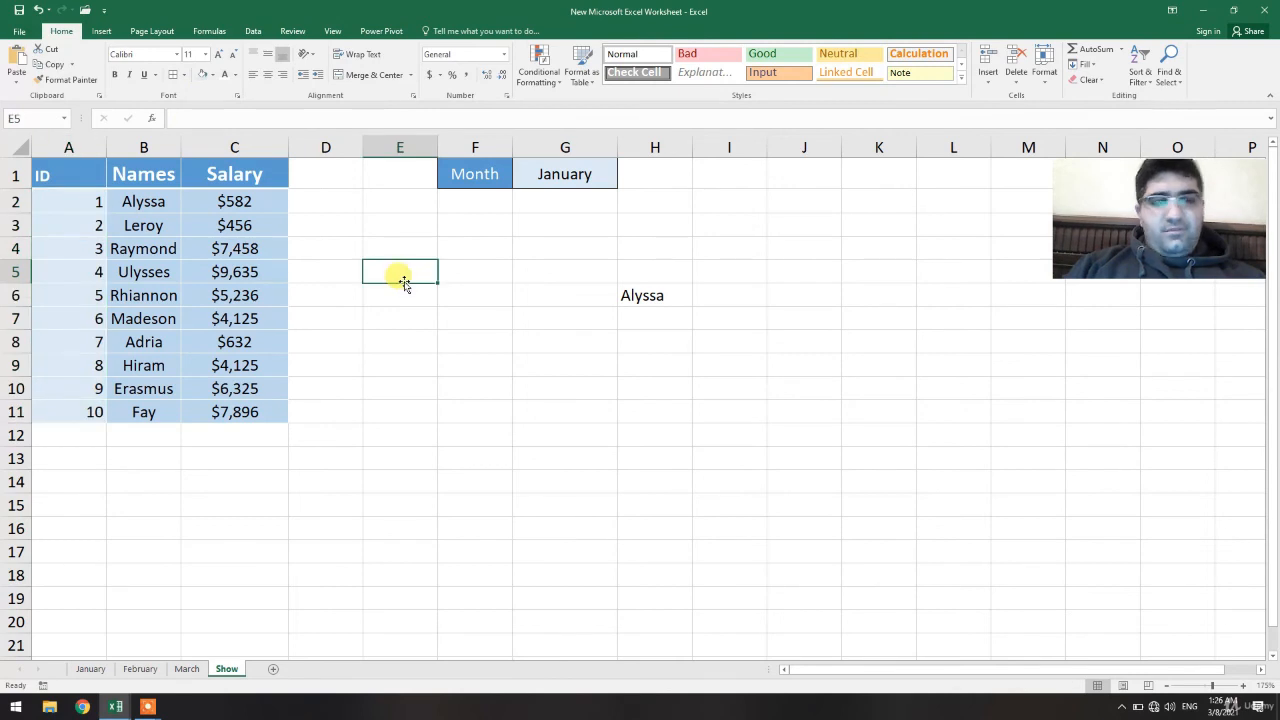
Select February in G1's month drop-down and compare the Show sheet against the February sheet
{"action": "left_click", "coordinate": [562, 175]}
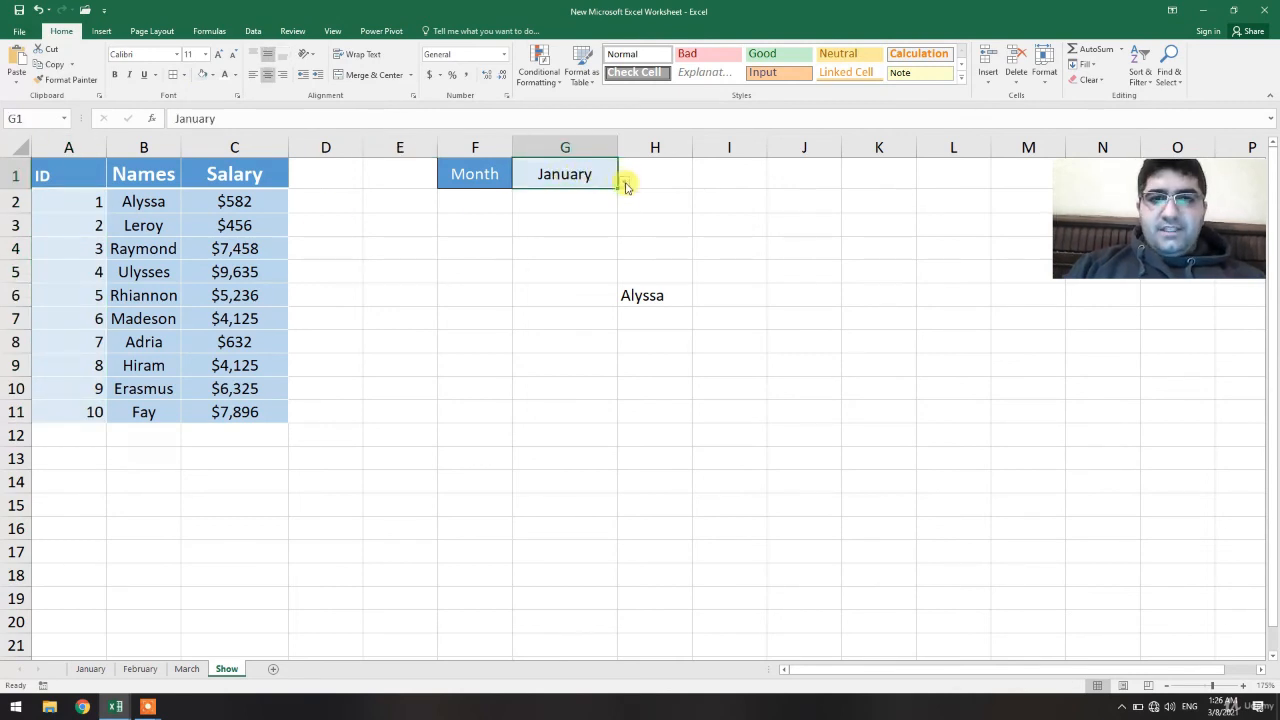
{"action": "left_click", "coordinate": [623, 181]}
{"action": "left_click", "coordinate": [565, 212]}
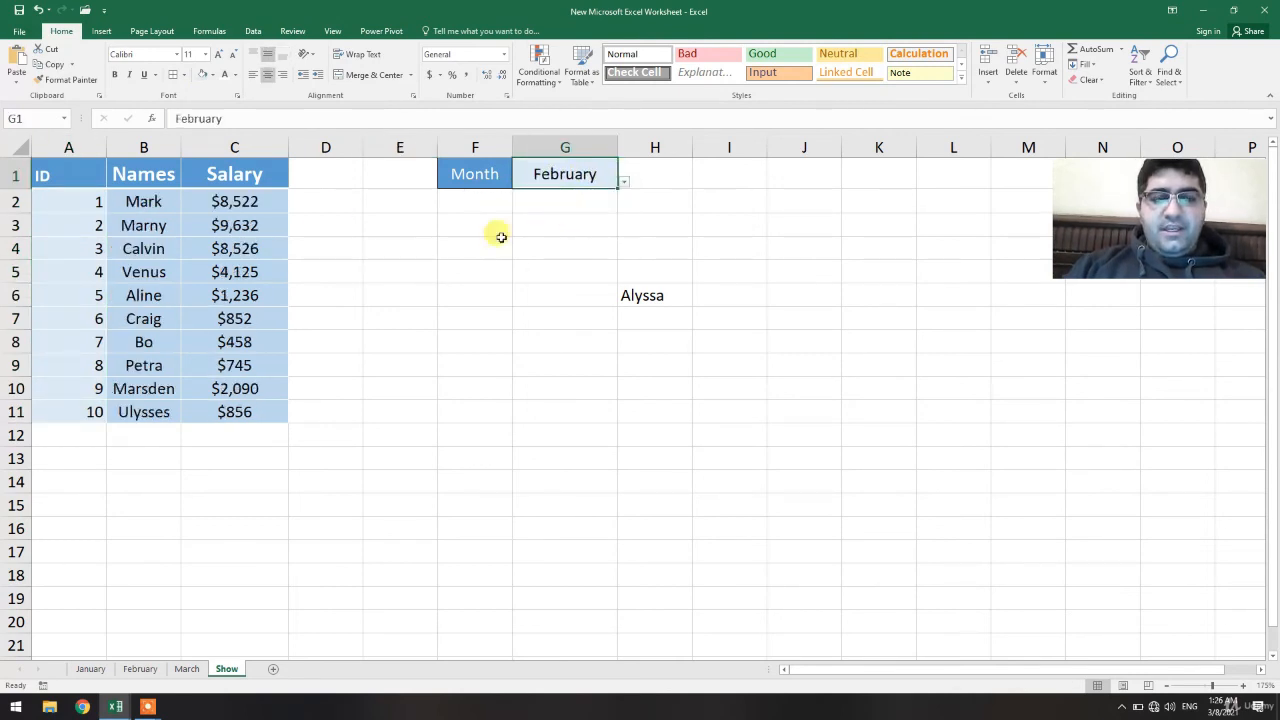
{"action": "left_click", "coordinate": [153, 203]}
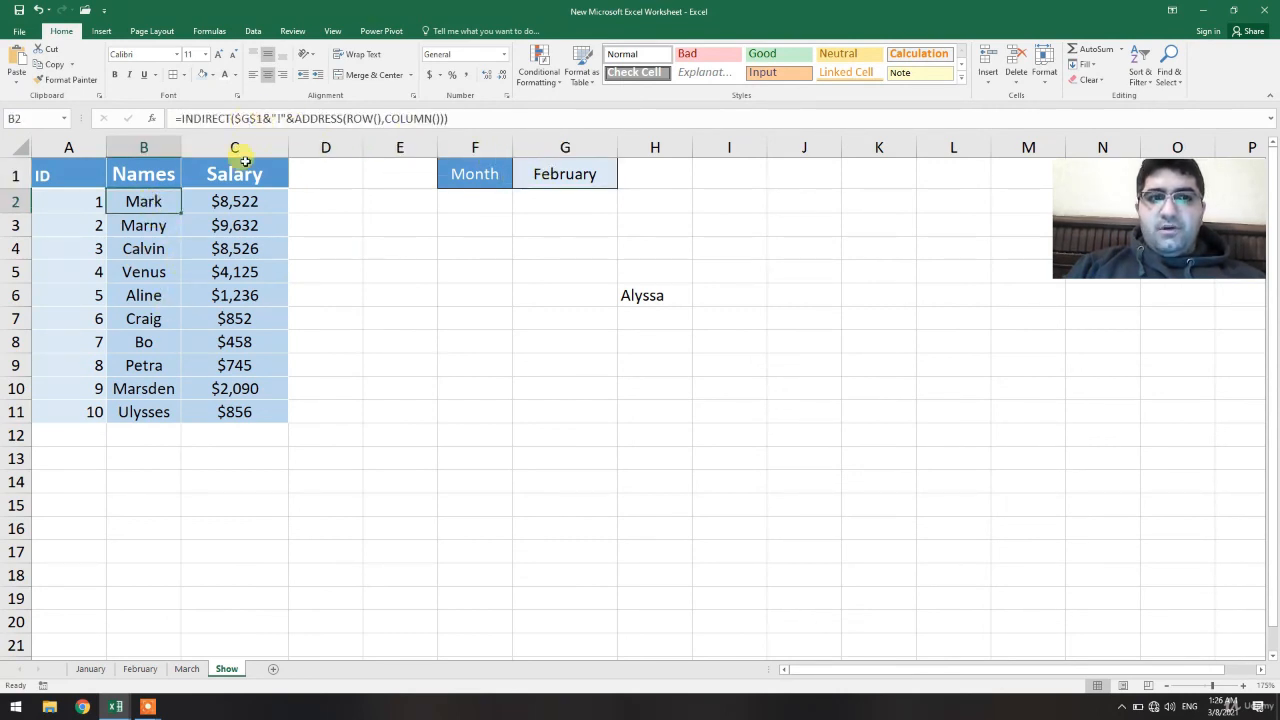
{"action": "left_click", "coordinate": [140, 669]}
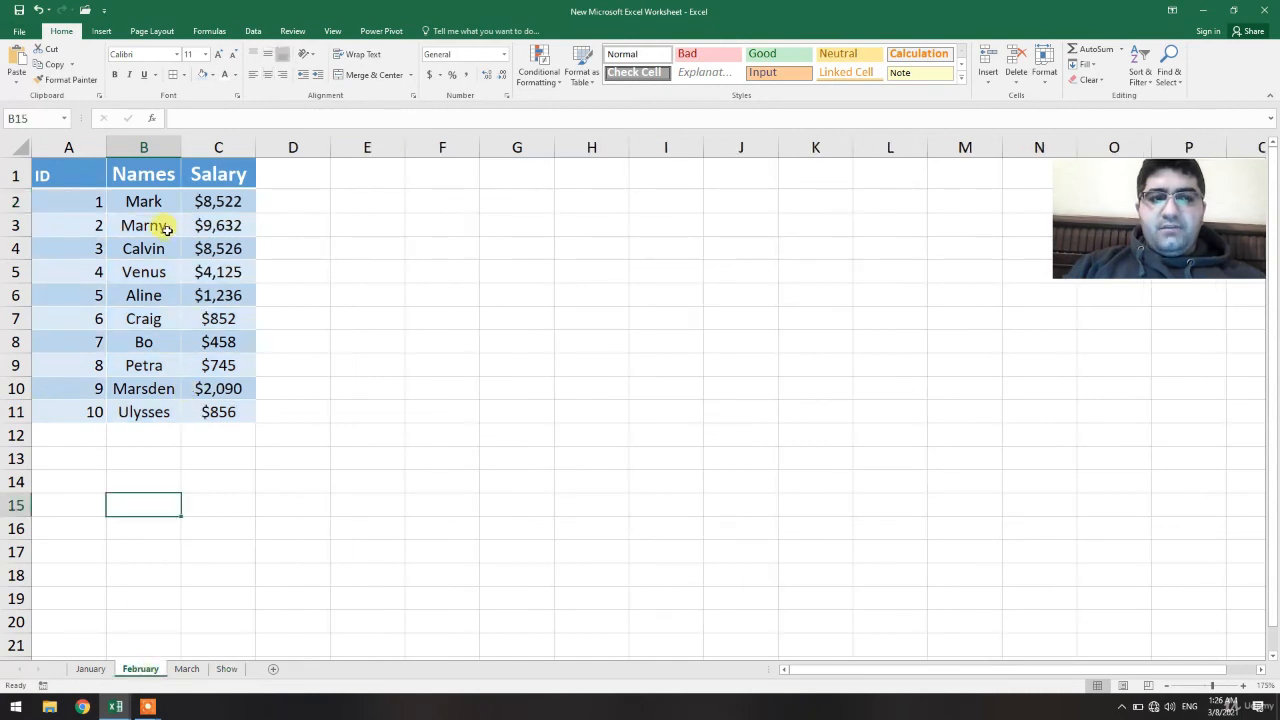
{"action": "left_click", "coordinate": [226, 669]}
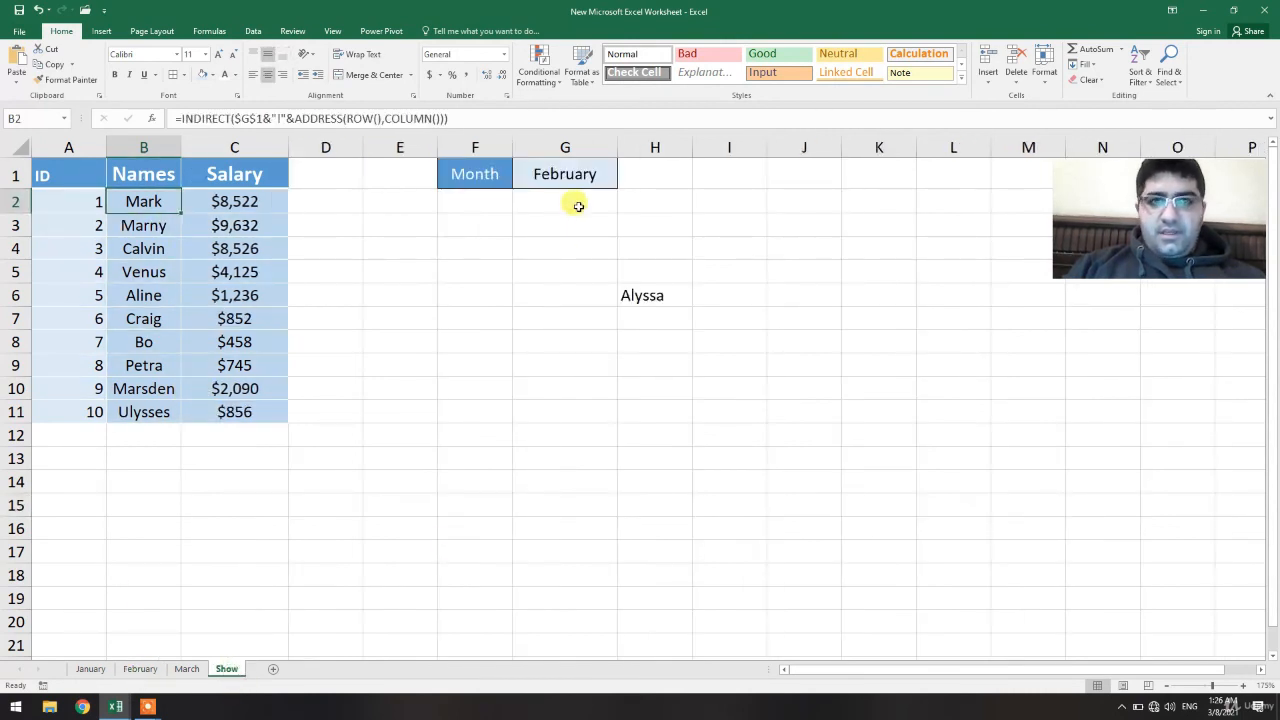
Switch G1's month between March, February and January to test the lookup, ending on March
{"action": "left_click", "coordinate": [577, 165]}
{"action": "left_click", "coordinate": [623, 181]}
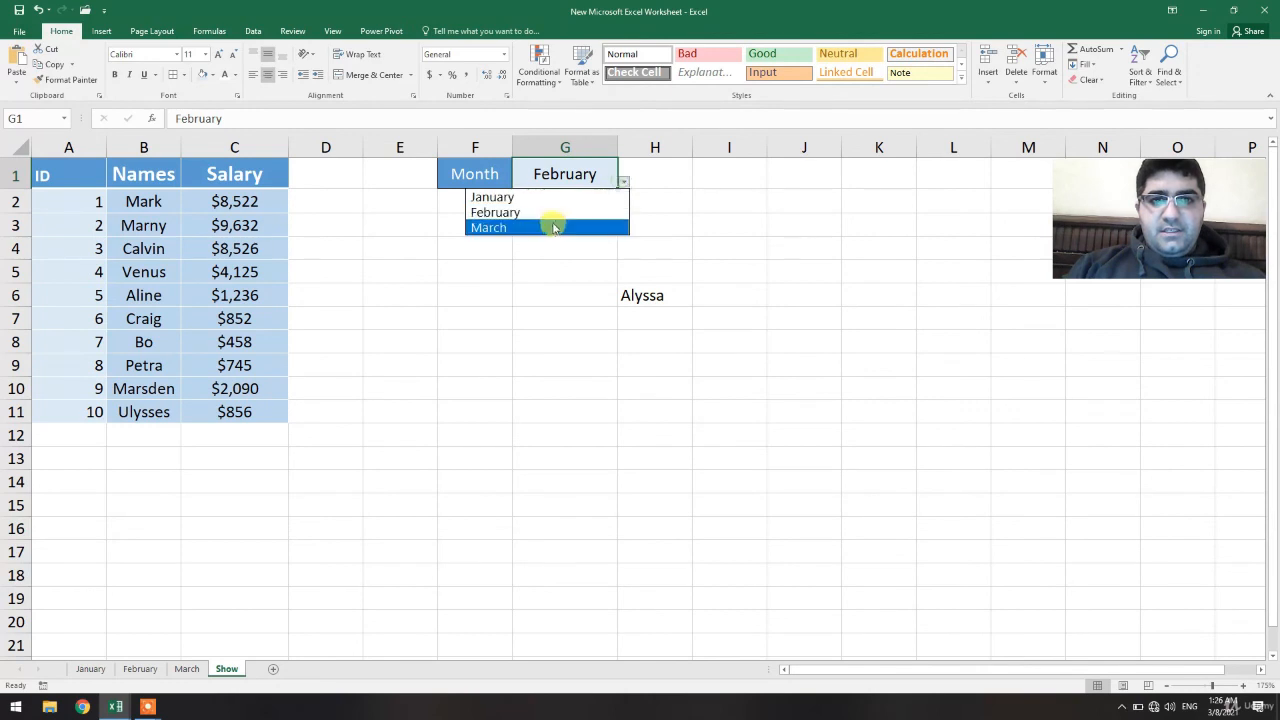
{"action": "left_click", "coordinate": [549, 226]}
{"action": "left_click", "coordinate": [545, 225]}
{"action": "left_click", "coordinate": [585, 172]}
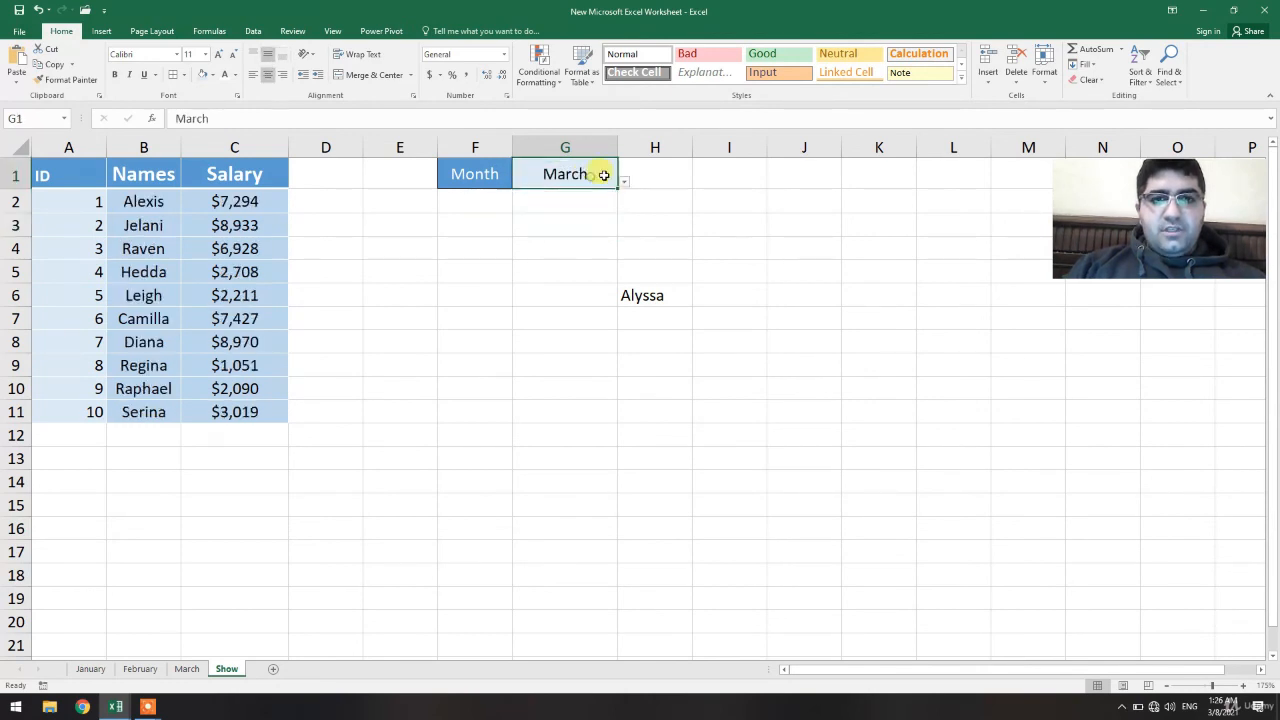
{"action": "left_click", "coordinate": [624, 186]}
{"action": "left_click", "coordinate": [563, 209]}
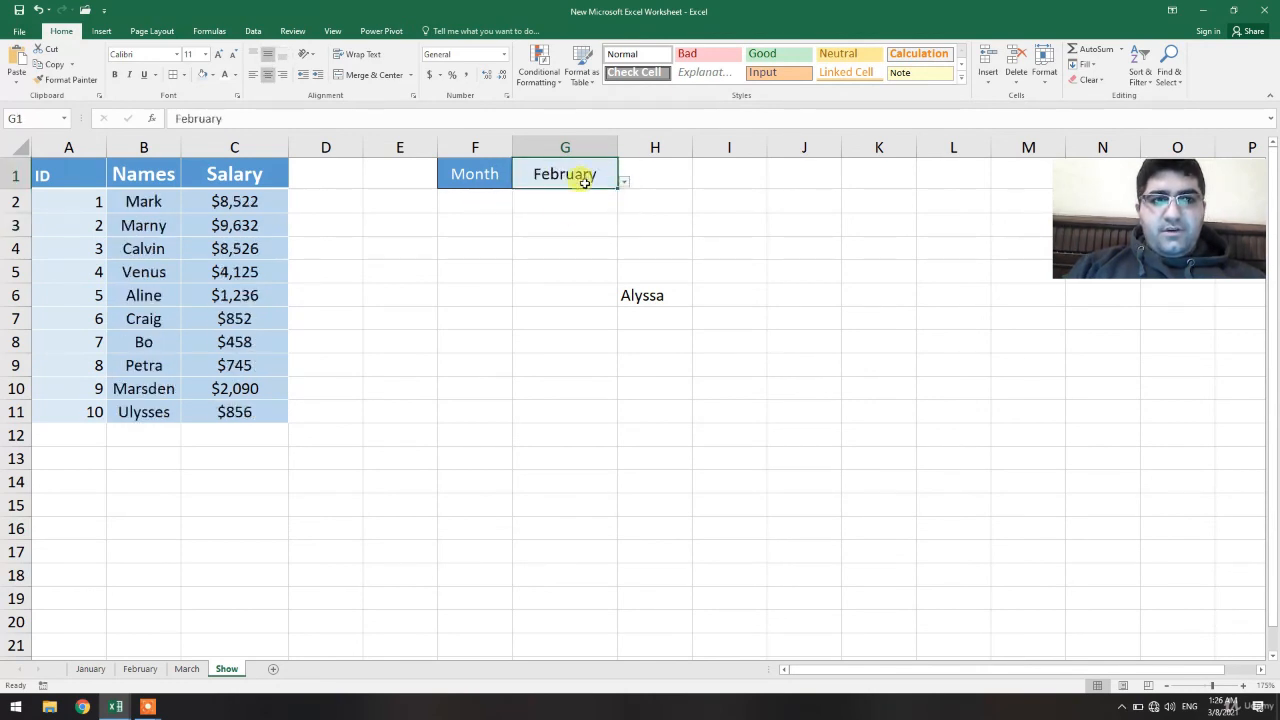
{"action": "left_click", "coordinate": [622, 186]}
{"action": "left_click", "coordinate": [563, 225]}
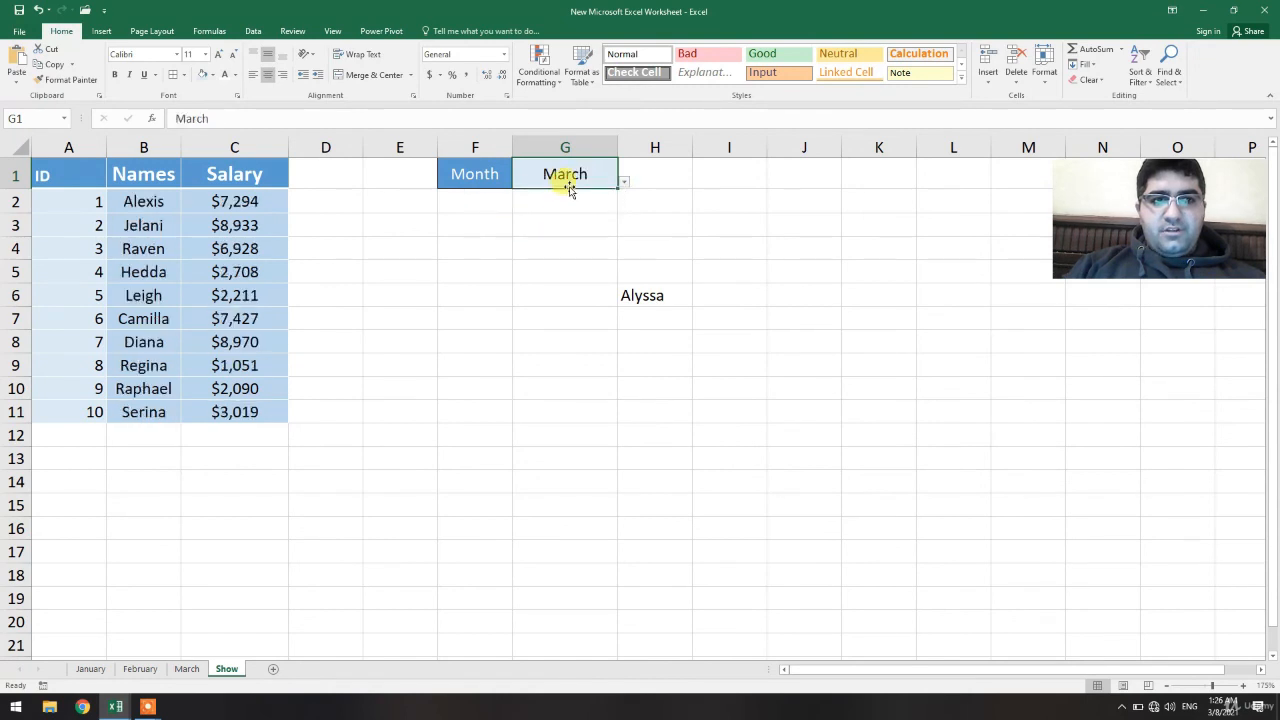
{"action": "left_click", "coordinate": [623, 183]}
{"action": "left_click", "coordinate": [563, 194]}
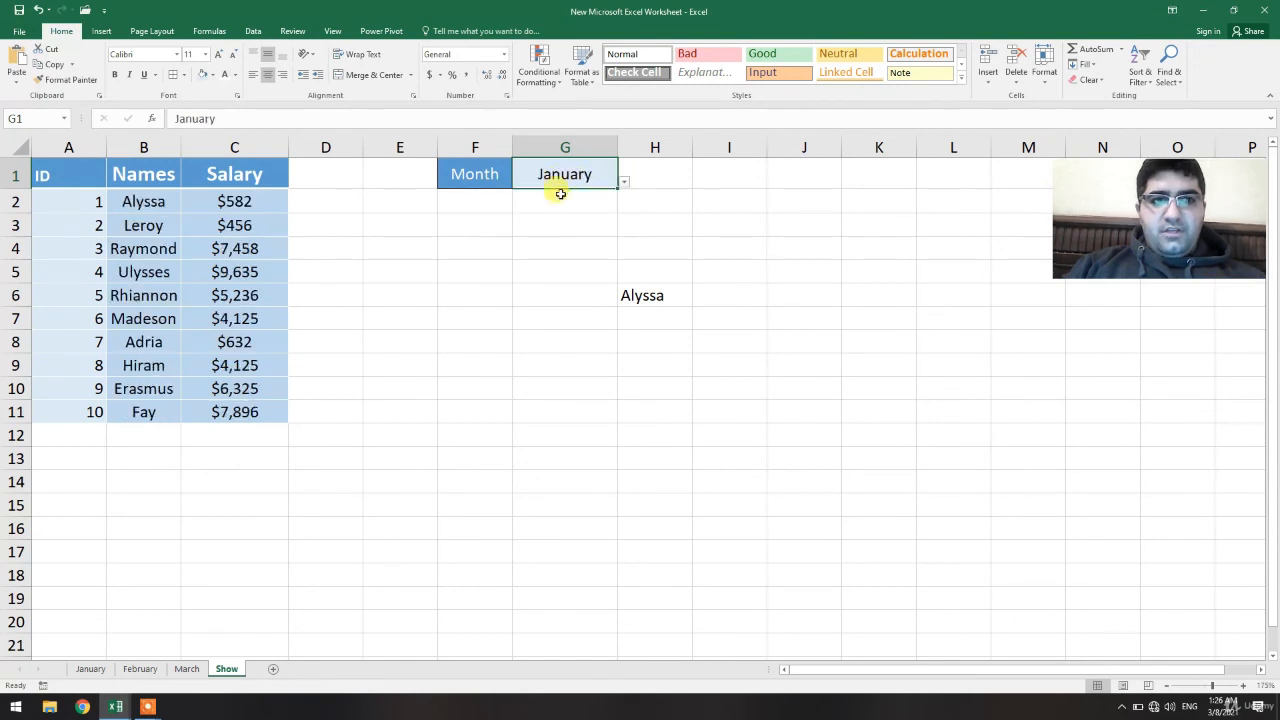
{"action": "left_click", "coordinate": [621, 185]}
{"action": "left_click", "coordinate": [540, 226]}
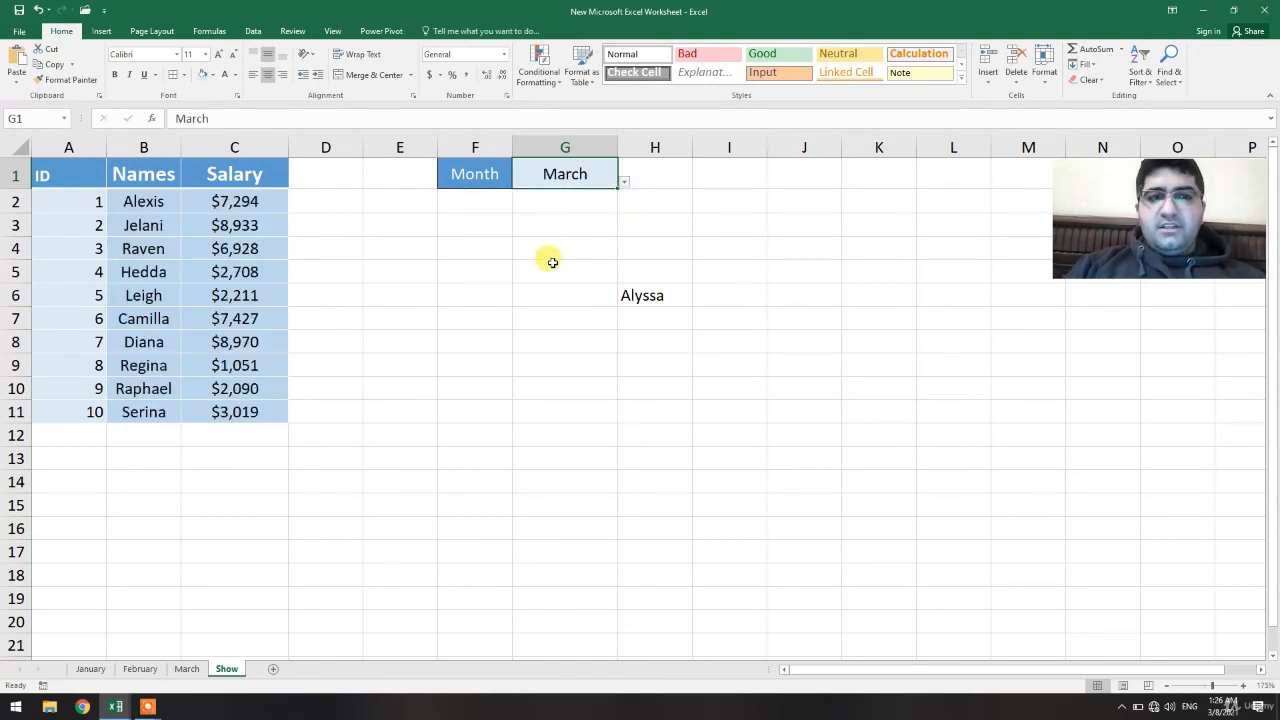
{"action": "left_click", "coordinate": [552, 262]}
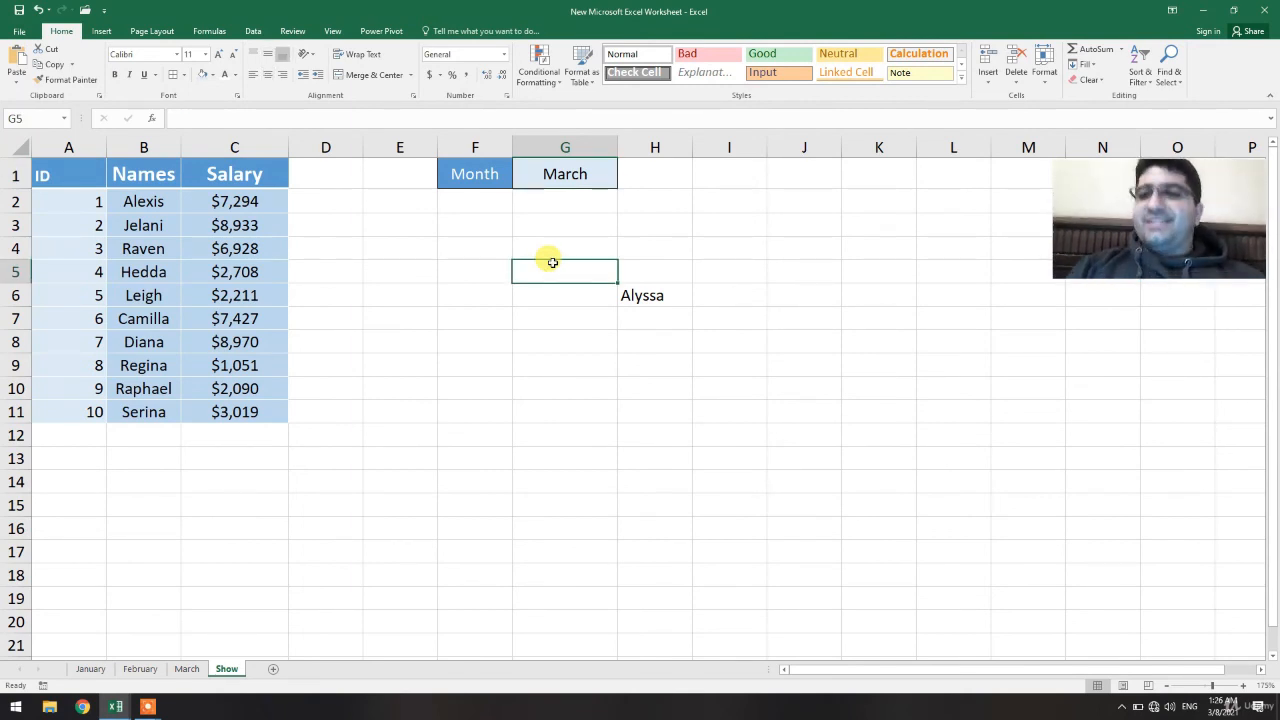
Delete the direct-reference example from H5:H9
{"action": "left_click_drag", "start_coordinate": [659, 260], "coordinate": [654, 354]}
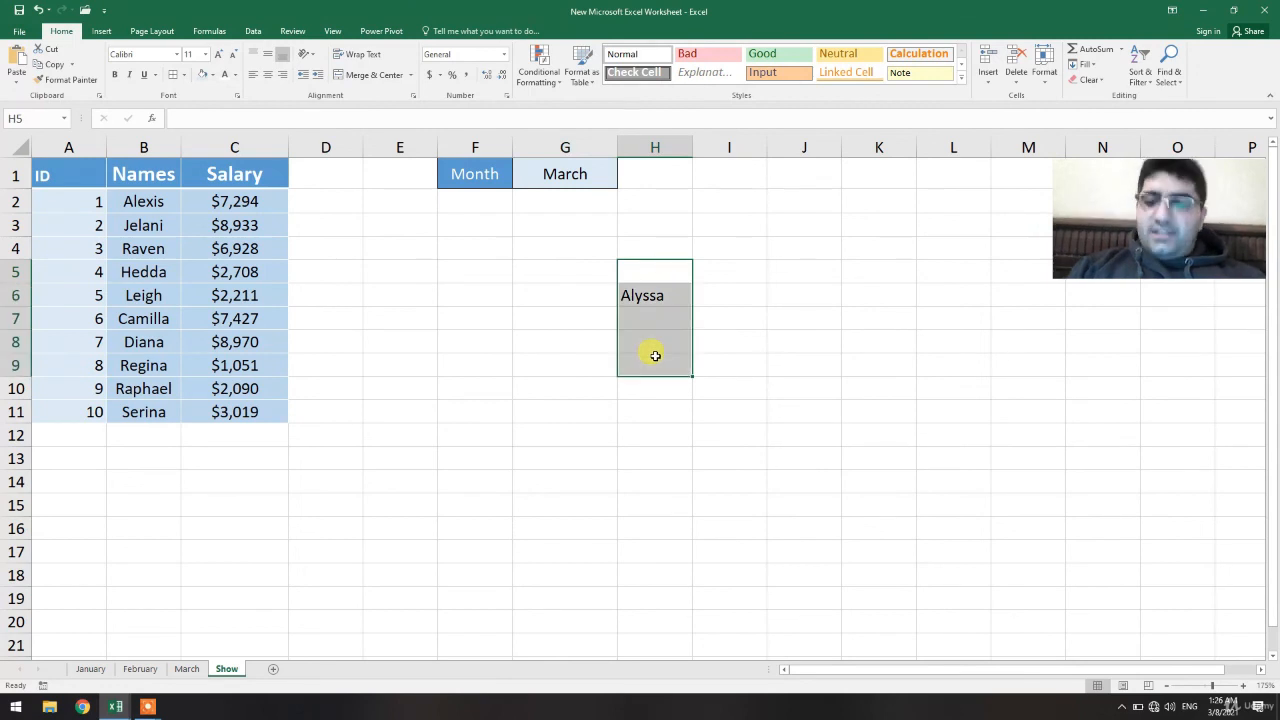
{"action": "key", "text": "Delete"}
{"action": "left_click", "coordinate": [762, 340]}
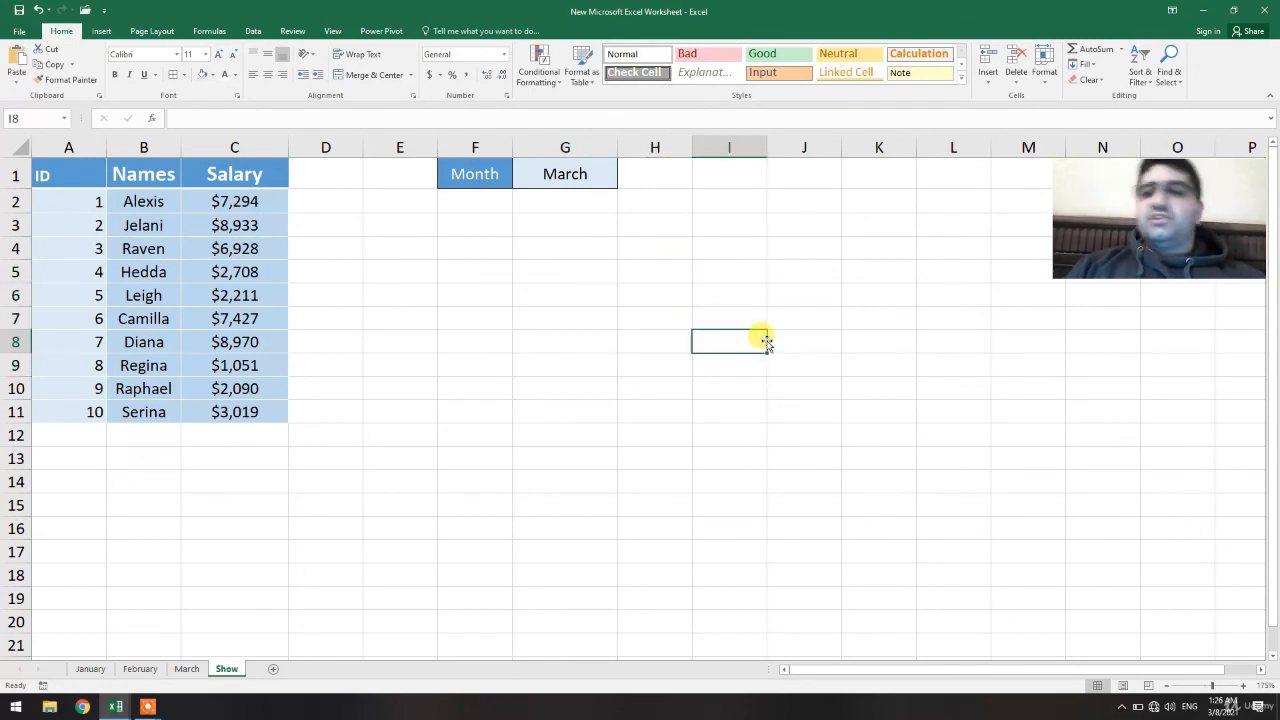